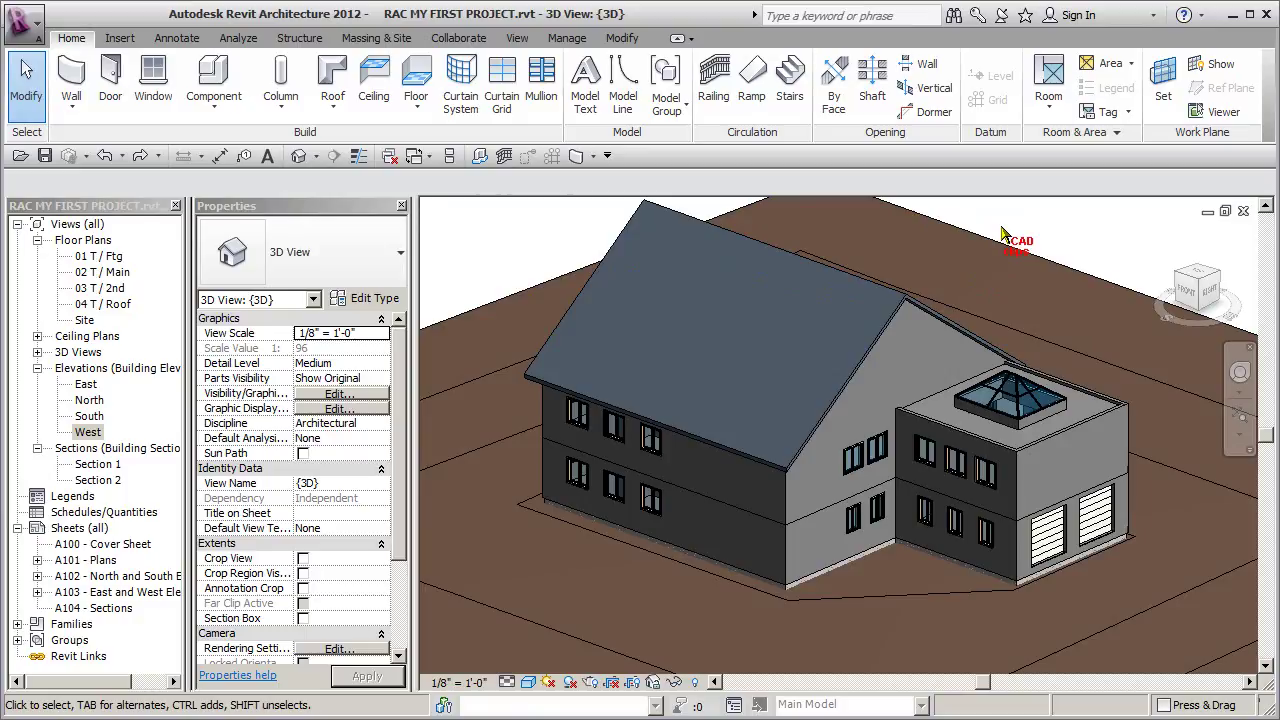
- Open the 03 T / 2nd and 02 T / Main floor plans and compare how their walls and detail levels are displayed
{"action": "double_click", "coordinate": [113, 288]}
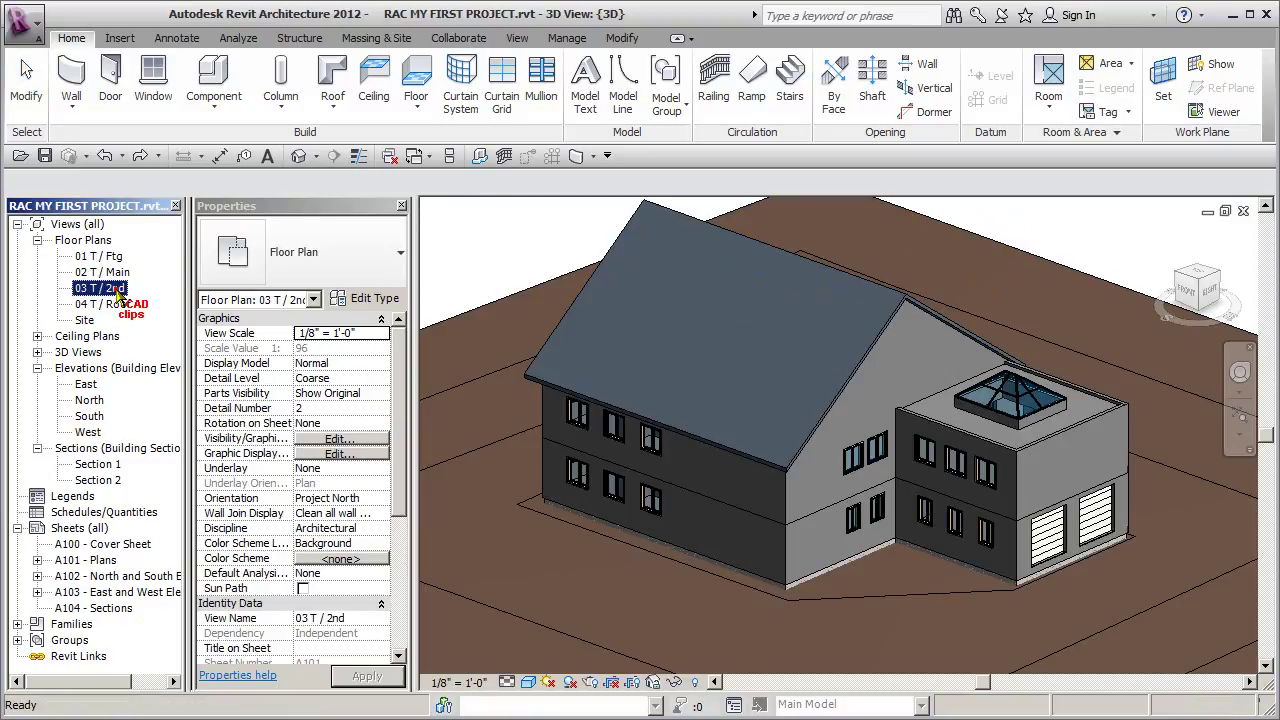
{"action": "scroll", "coordinate": [795, 410], "scroll_direction": "up", "scroll_amount": 3}
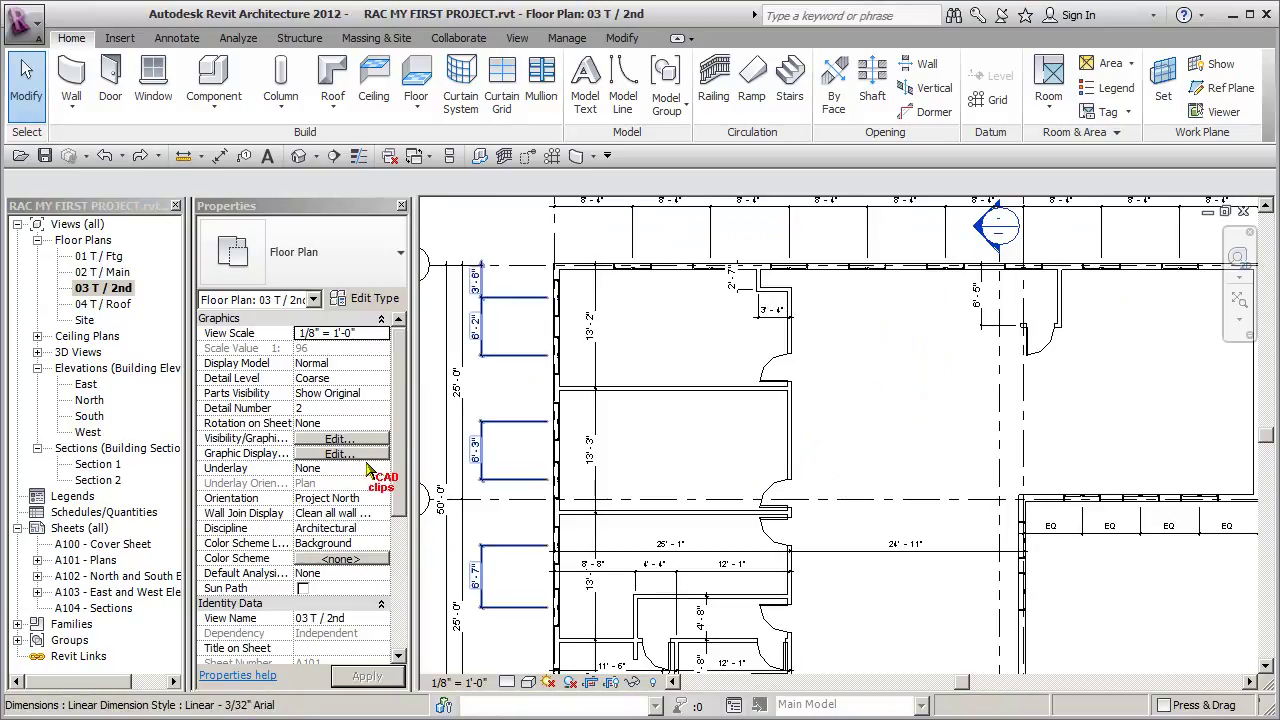
{"action": "double_click", "coordinate": [118, 275]}
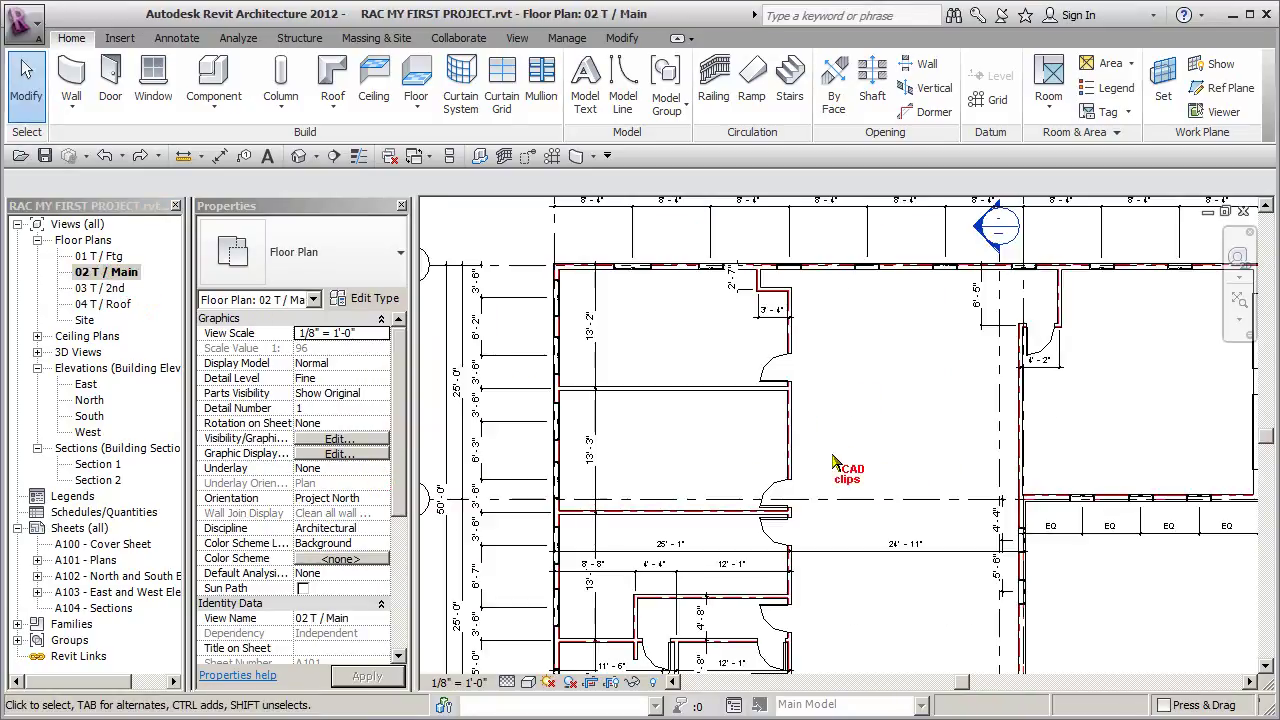
{"action": "scroll", "coordinate": [842, 462], "scroll_direction": "up", "scroll_amount": 3}
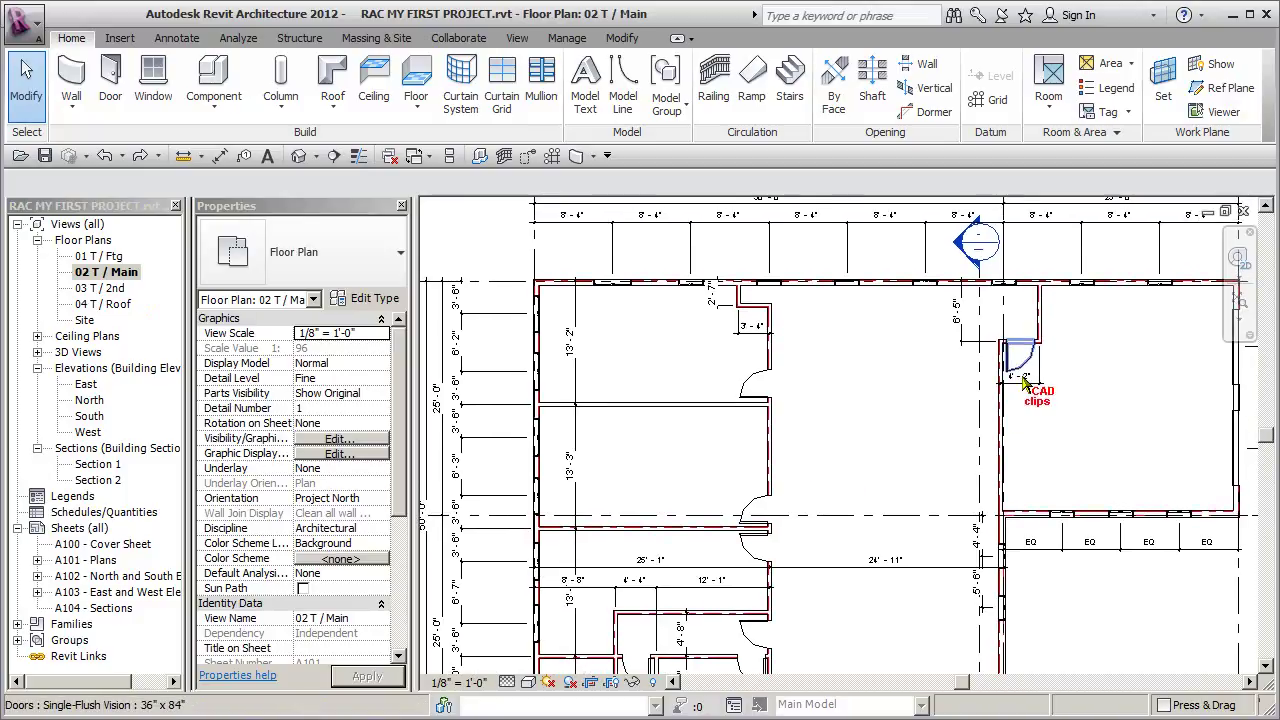
{"action": "scroll", "coordinate": [846, 408], "scroll_direction": "up", "scroll_amount": 2}
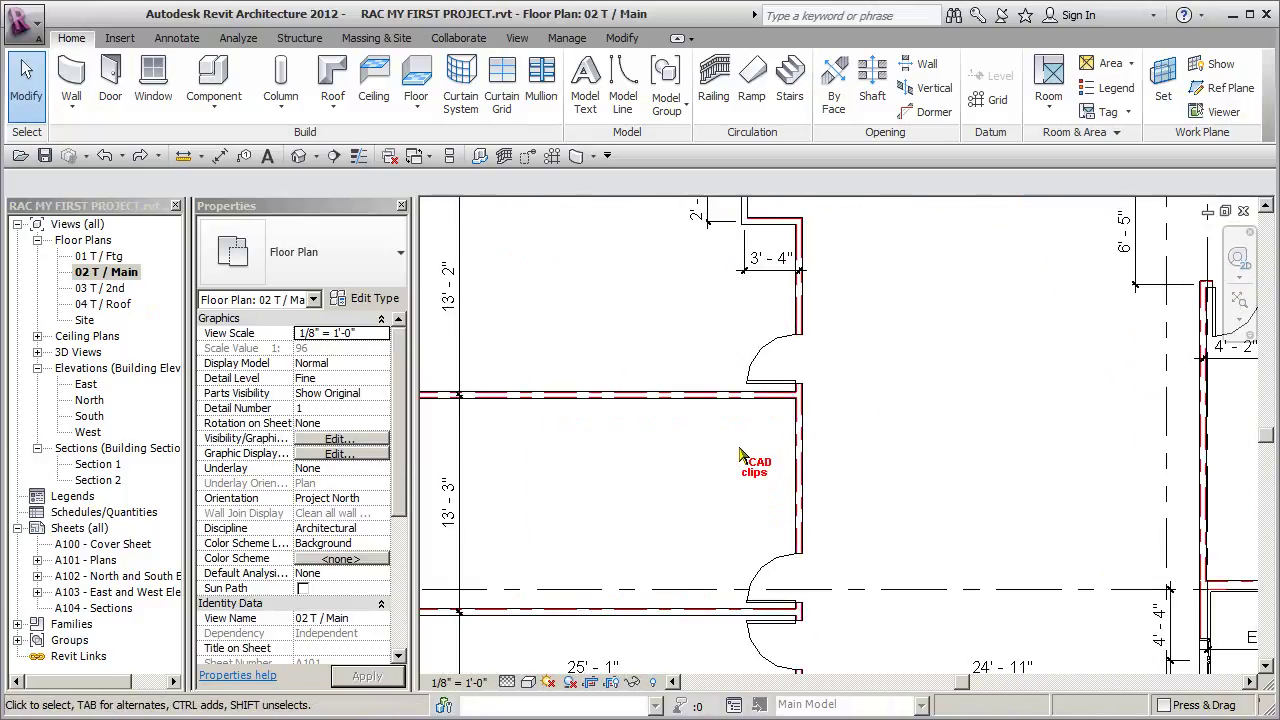
{"action": "scroll", "coordinate": [741, 455], "scroll_direction": "down", "scroll_amount": 1}
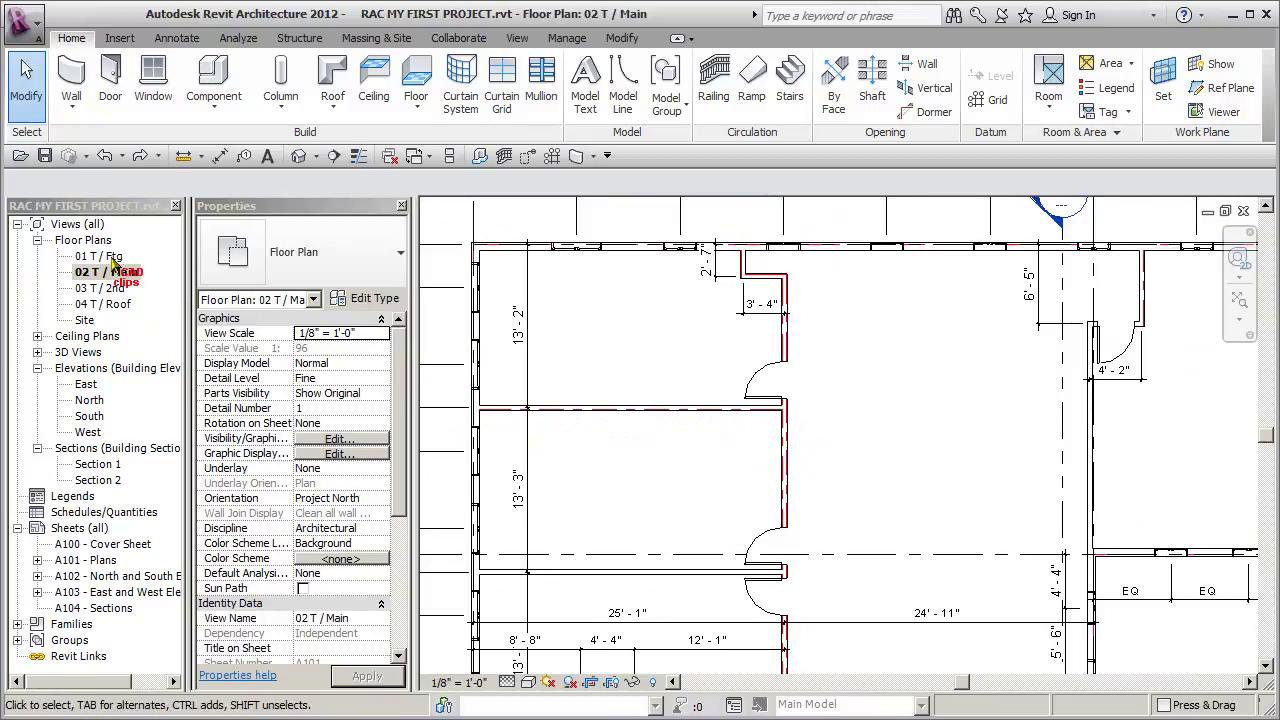
- Open the 03 T / 2nd floor plan and set its detail level to Fine
{"action": "left_click", "coordinate": [108, 289]}
{"action": "double_click", "coordinate": [113, 296]}
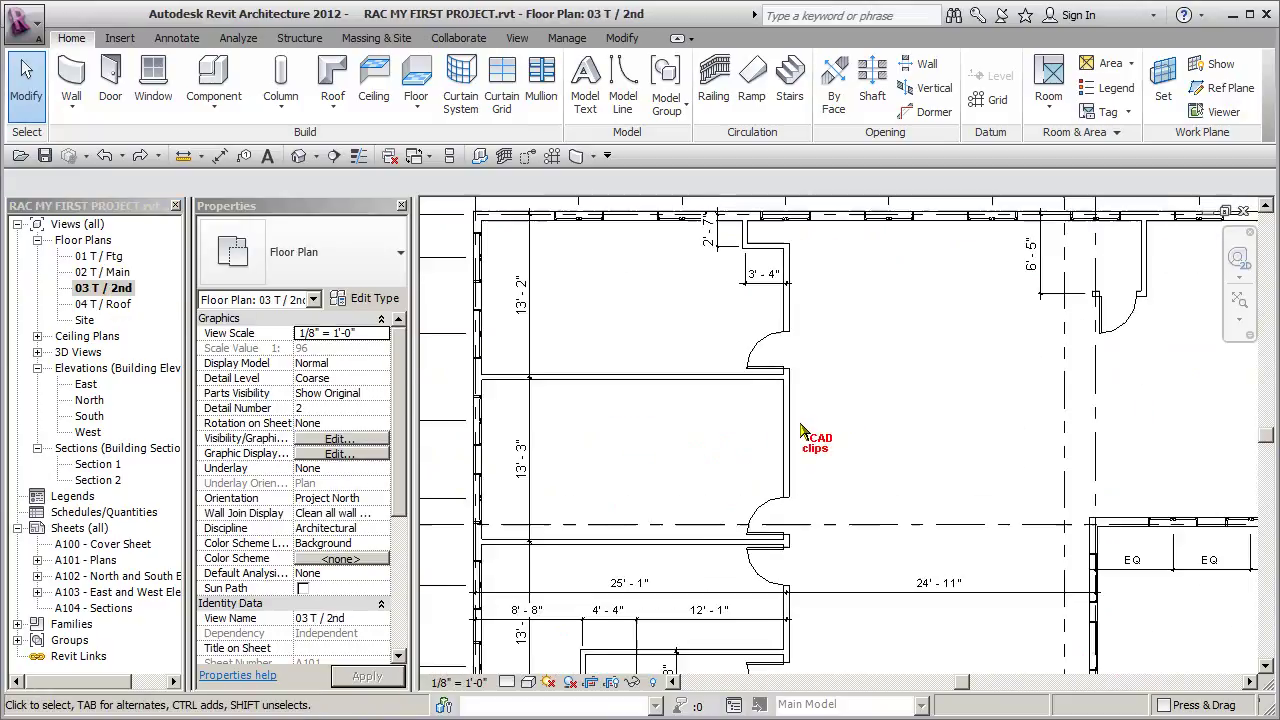
{"action": "left_click", "coordinate": [507, 682]}
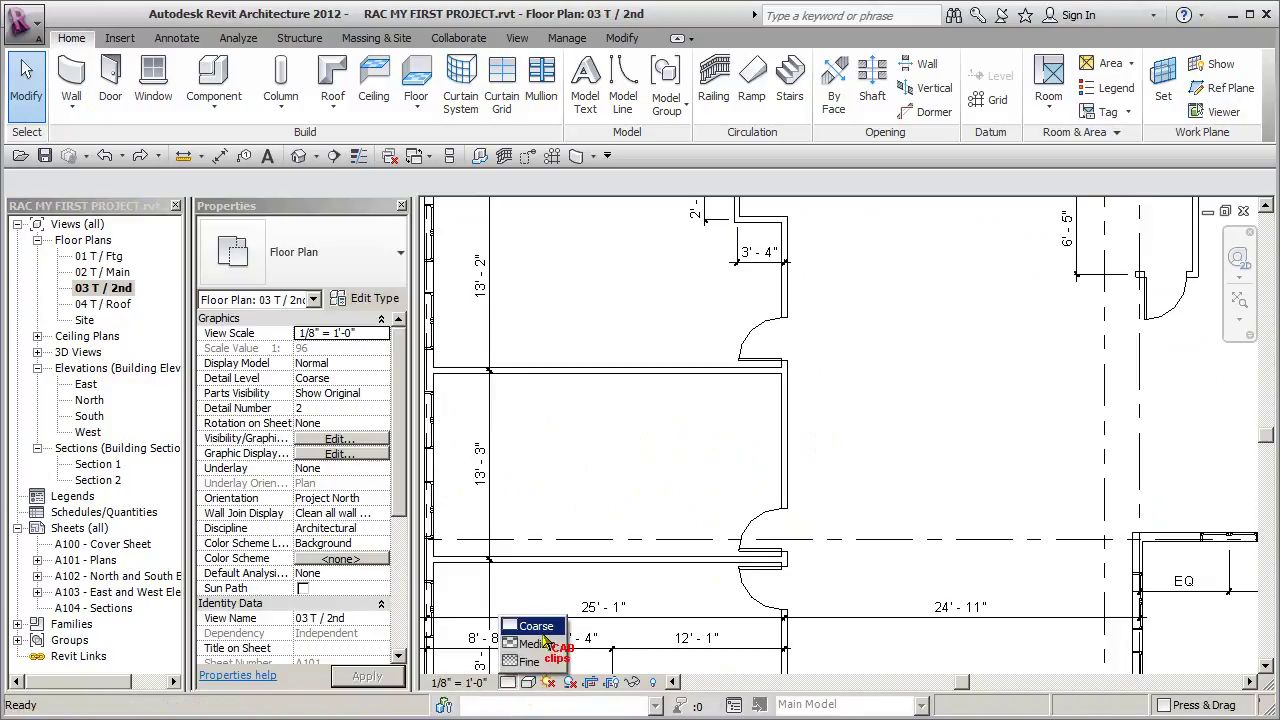
{"action": "left_click", "coordinate": [529, 661]}
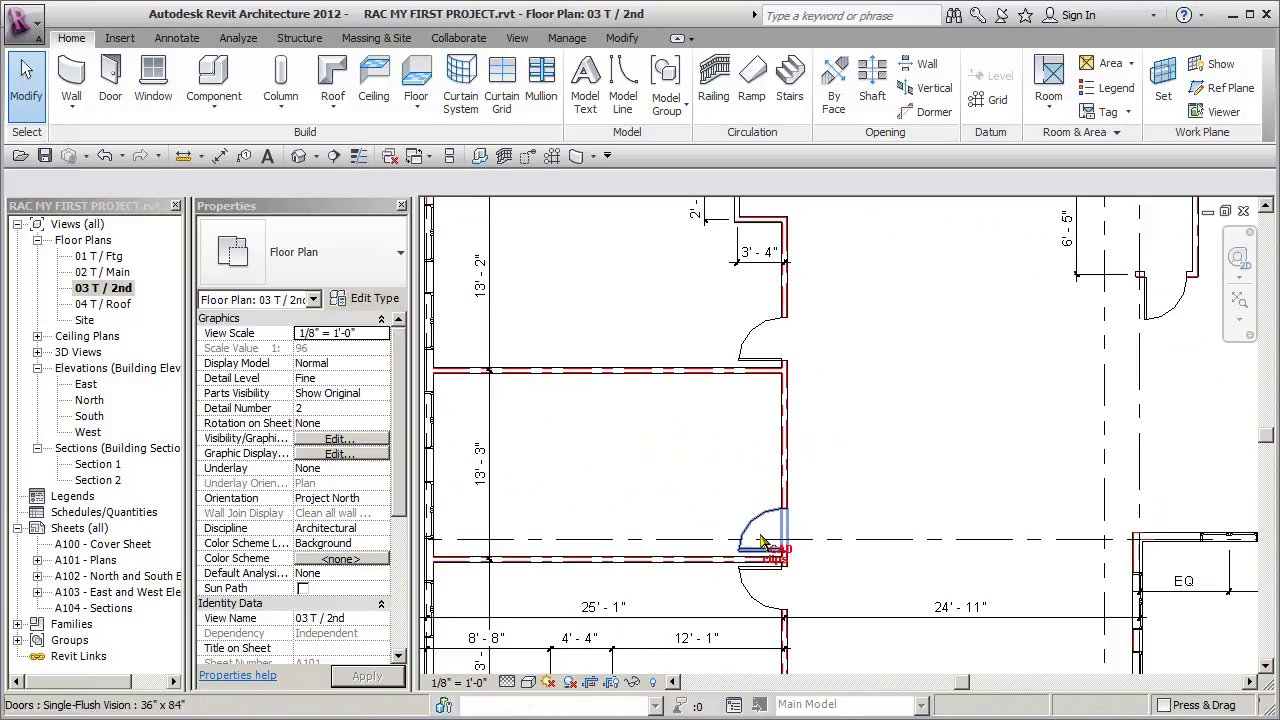
{"action": "scroll", "coordinate": [798, 400], "scroll_direction": "up", "scroll_amount": 5}
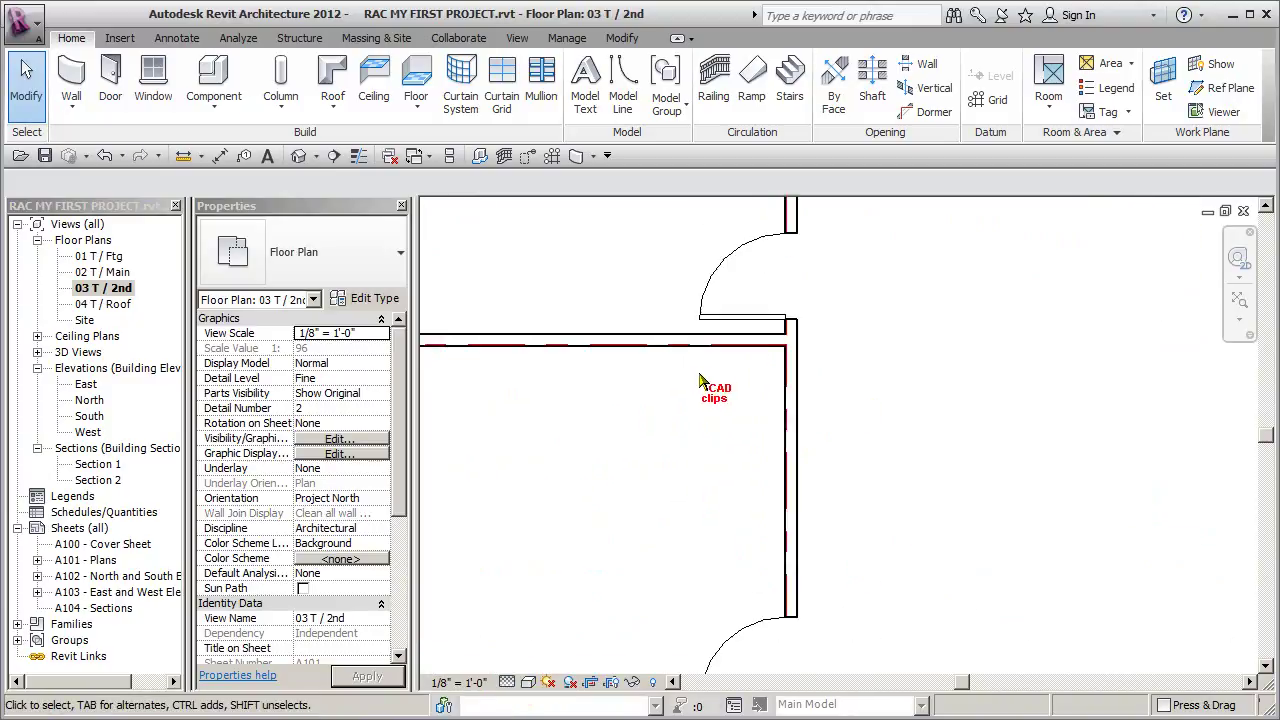
{"action": "scroll", "coordinate": [728, 365], "scroll_direction": "down", "scroll_amount": 5}
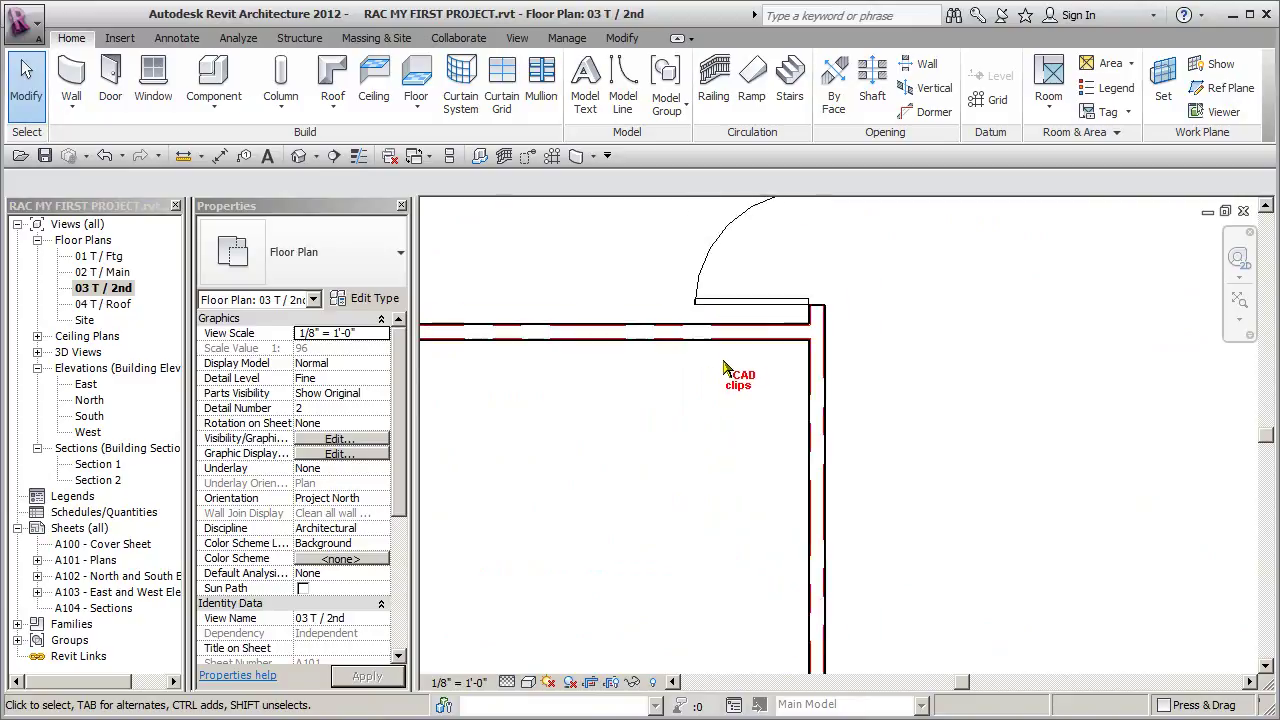
{"action": "scroll", "coordinate": [727, 440], "scroll_direction": "down", "scroll_amount": 1}
{"action": "middle_click_drag", "start_coordinate": [790, 342], "coordinate": [807, 369]}
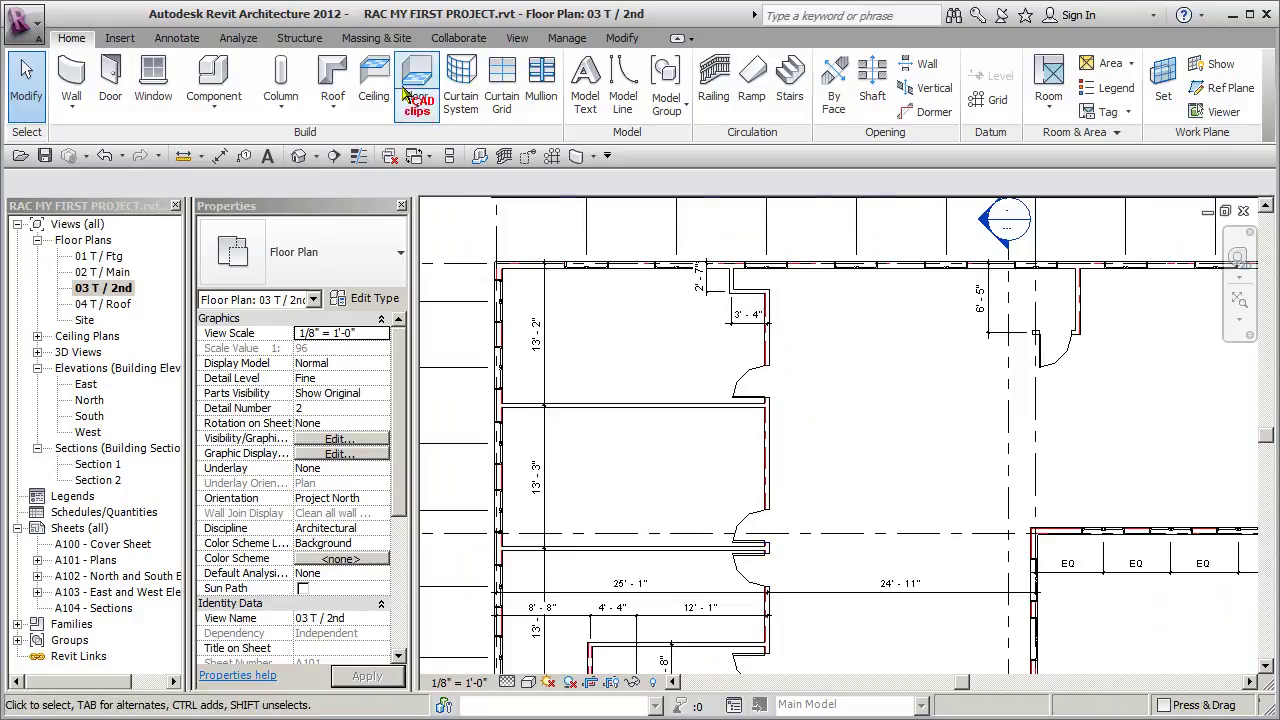
- In the project's Object Styles, set the line color of the Walls subcategory Common Edges to Black
{"action": "left_click", "coordinate": [565, 40]}
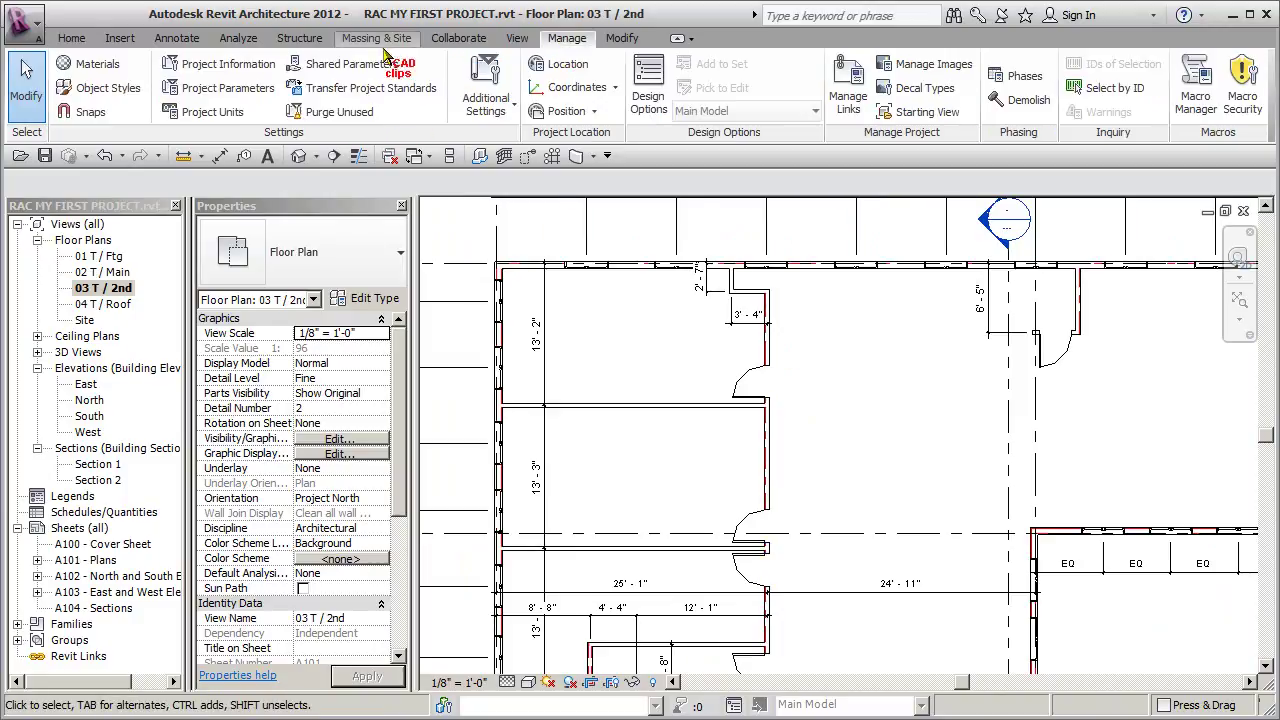
{"action": "left_click", "coordinate": [88, 87]}
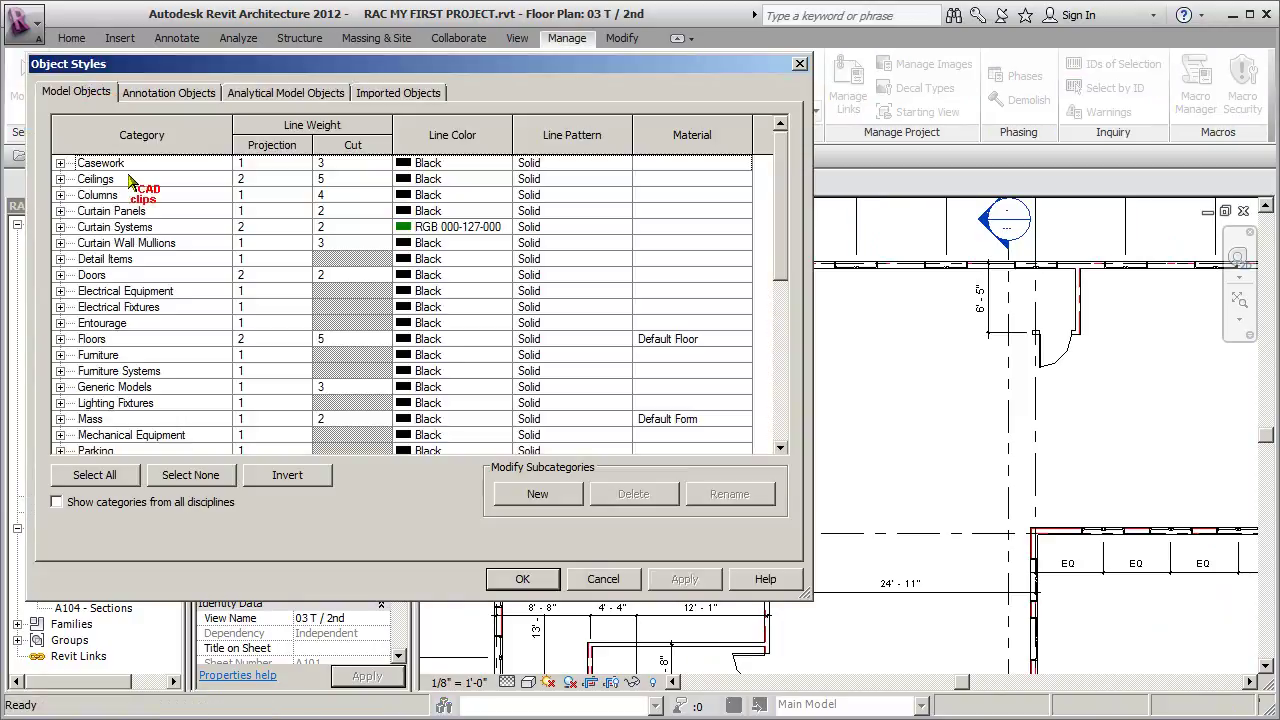
{"action": "left_click_drag", "start_coordinate": [786, 222], "coordinate": [783, 390]}
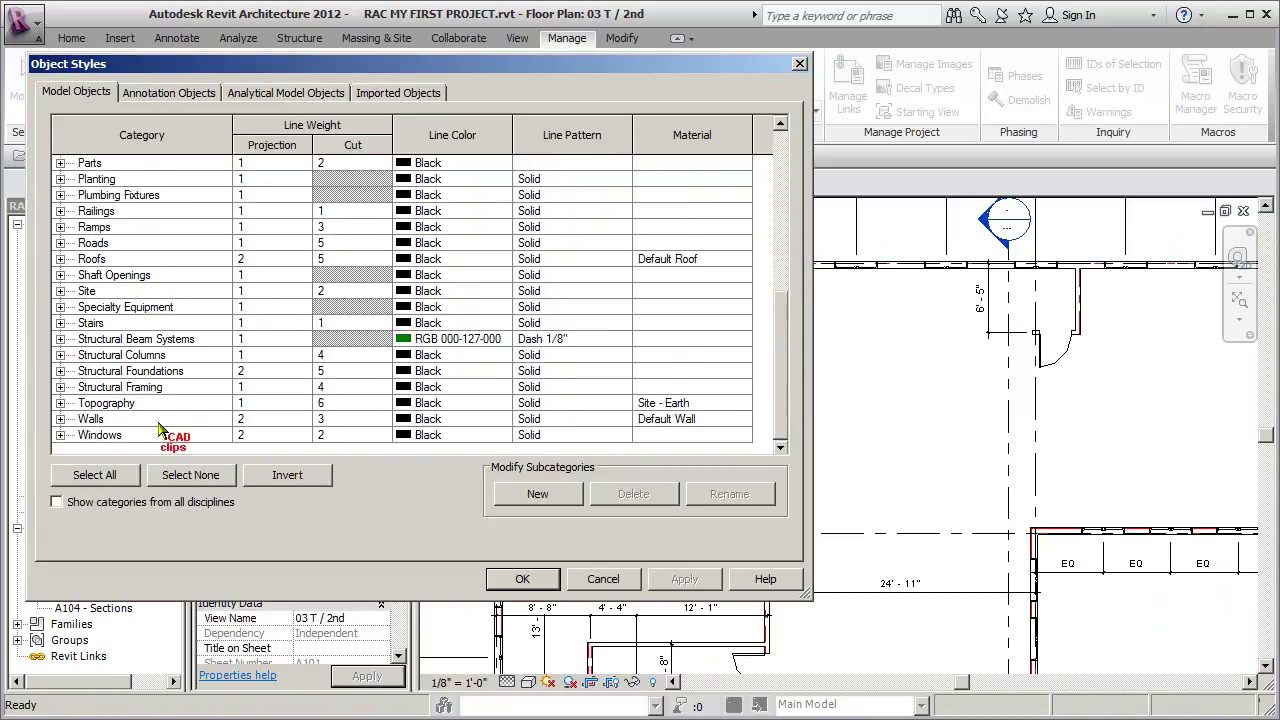
{"action": "left_click", "coordinate": [60, 419]}
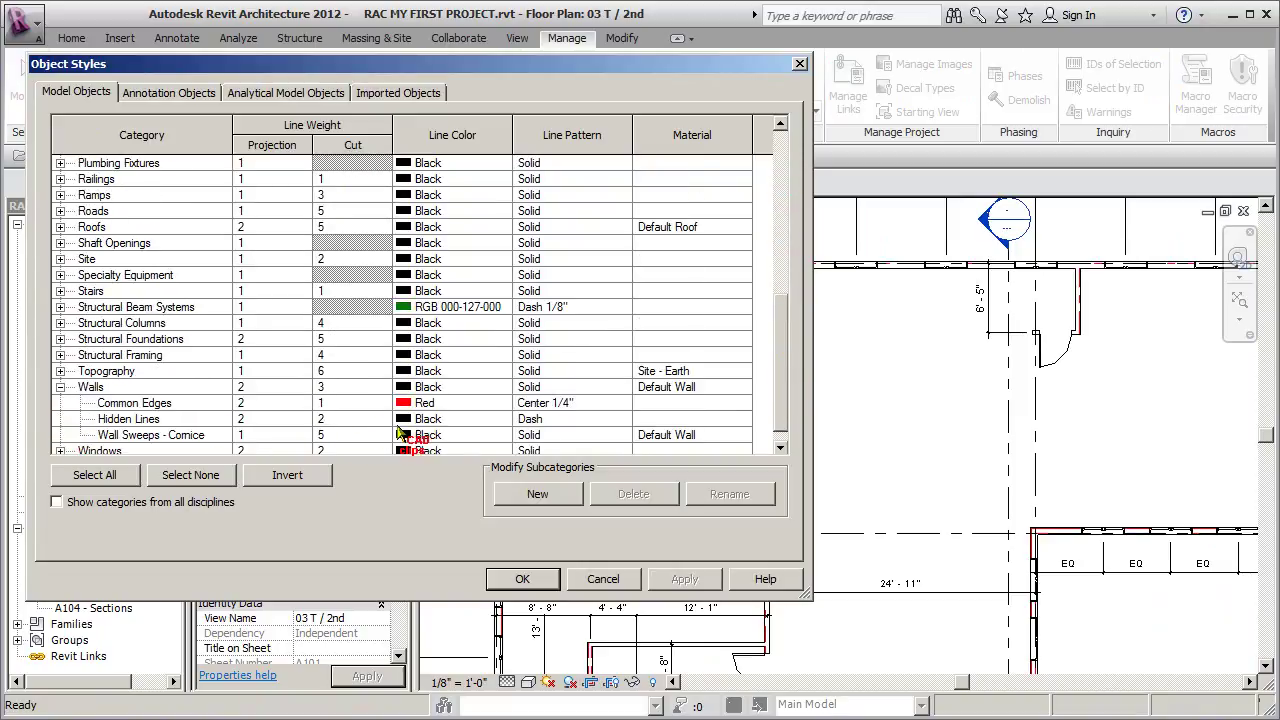
{"action": "left_click", "coordinate": [449, 404]}
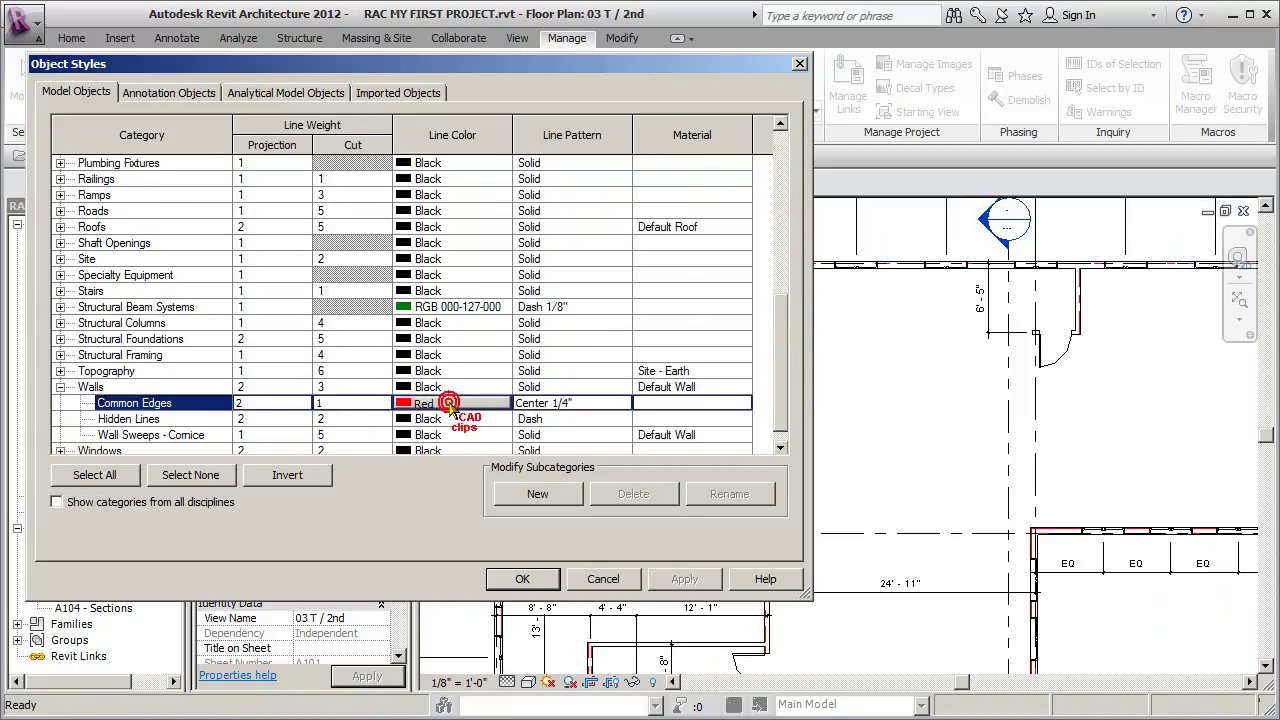
{"action": "left_click", "coordinate": [449, 406]}
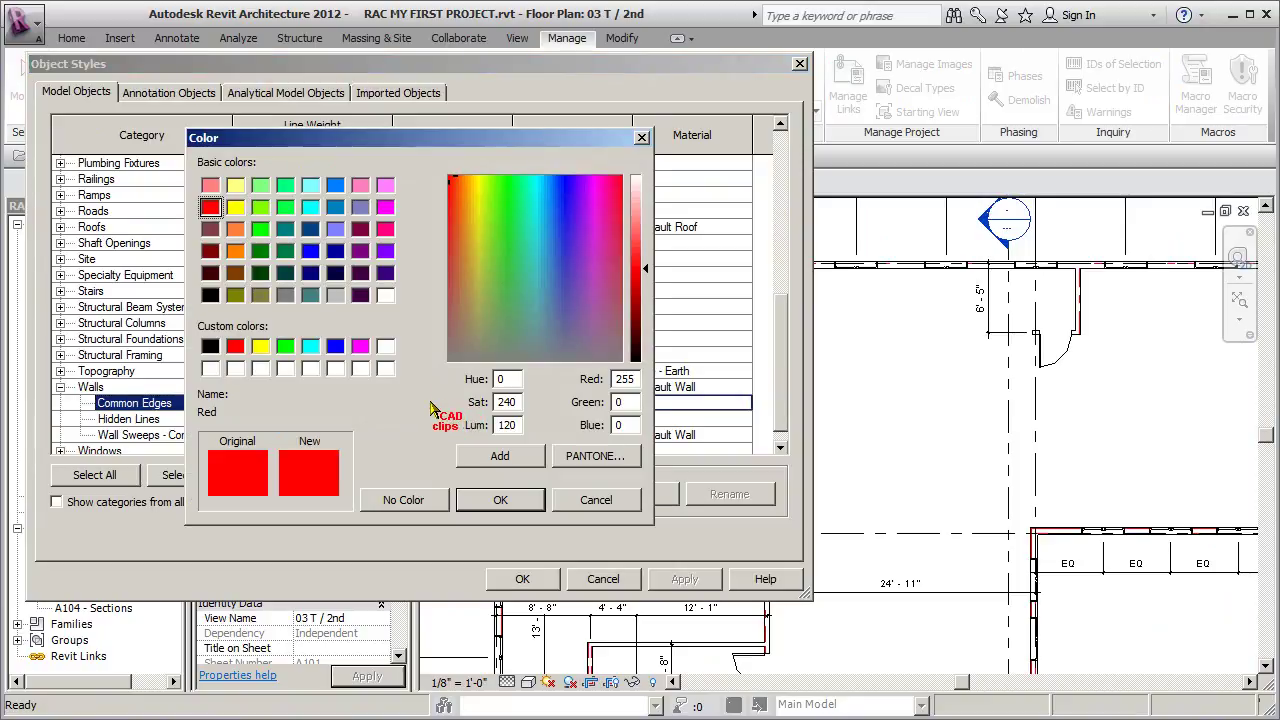
{"action": "left_click", "coordinate": [209, 295]}
{"action": "left_click", "coordinate": [506, 500]}
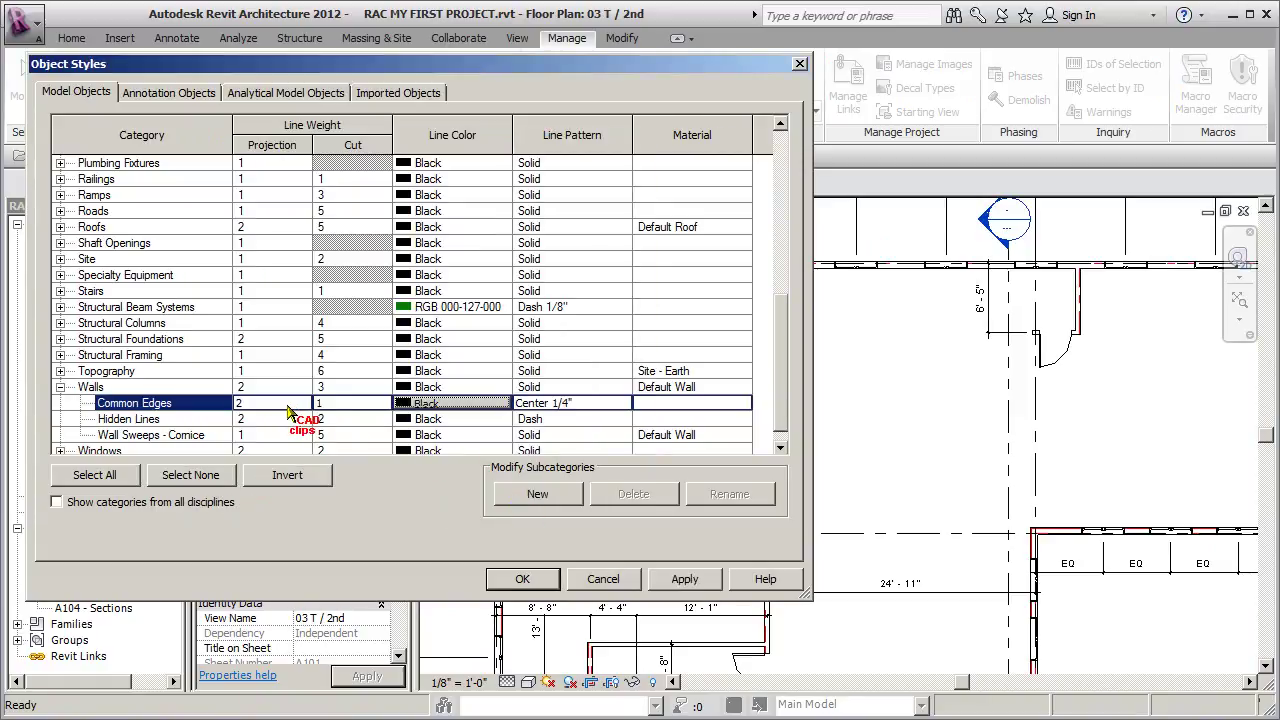
- Set the line pattern of the walls' Common Edges to Solid, apply the change and close Object Styles
{"action": "left_click", "coordinate": [624, 403]}
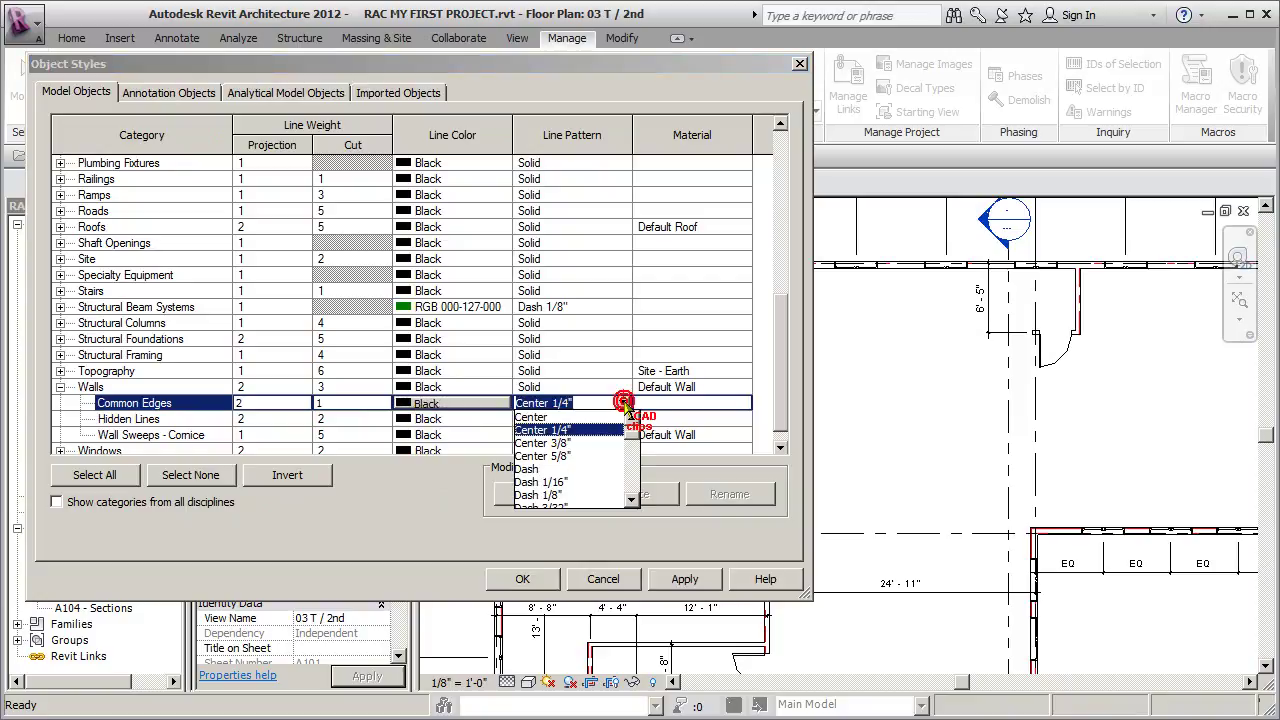
{"action": "scroll", "coordinate": [632, 432], "scroll_direction": "up", "scroll_amount": 1}
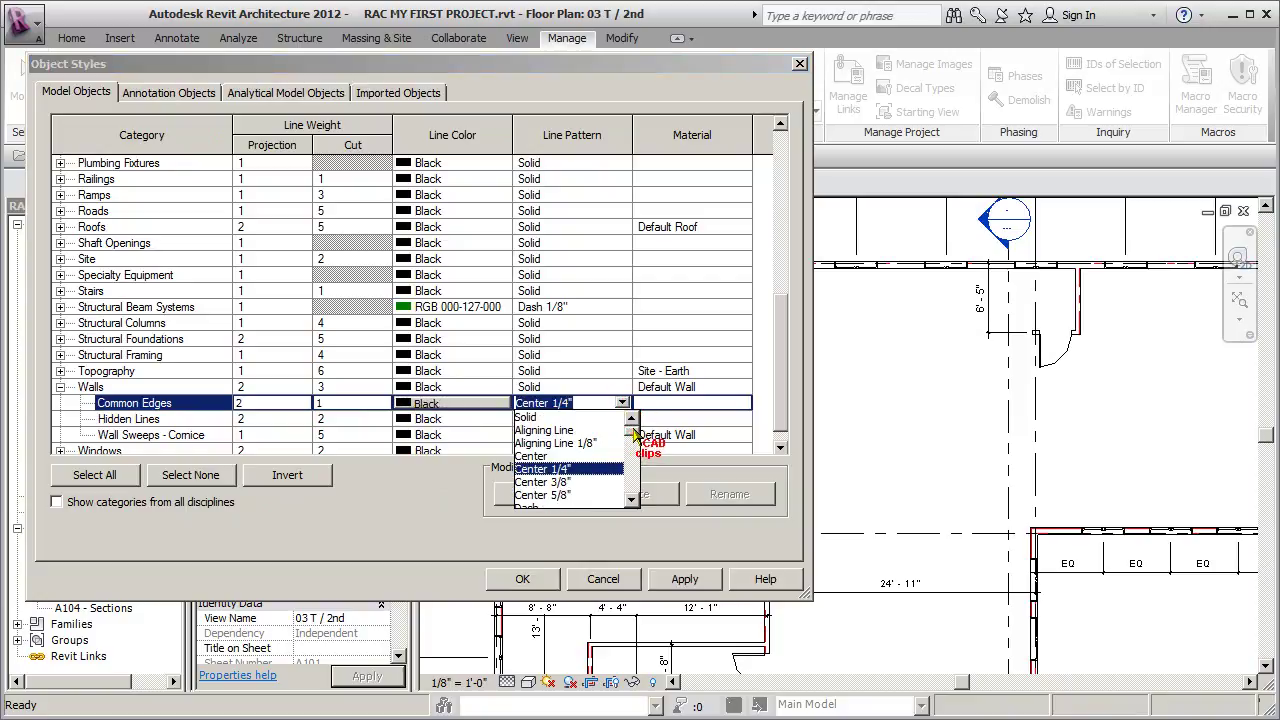
{"action": "left_click", "coordinate": [524, 418]}
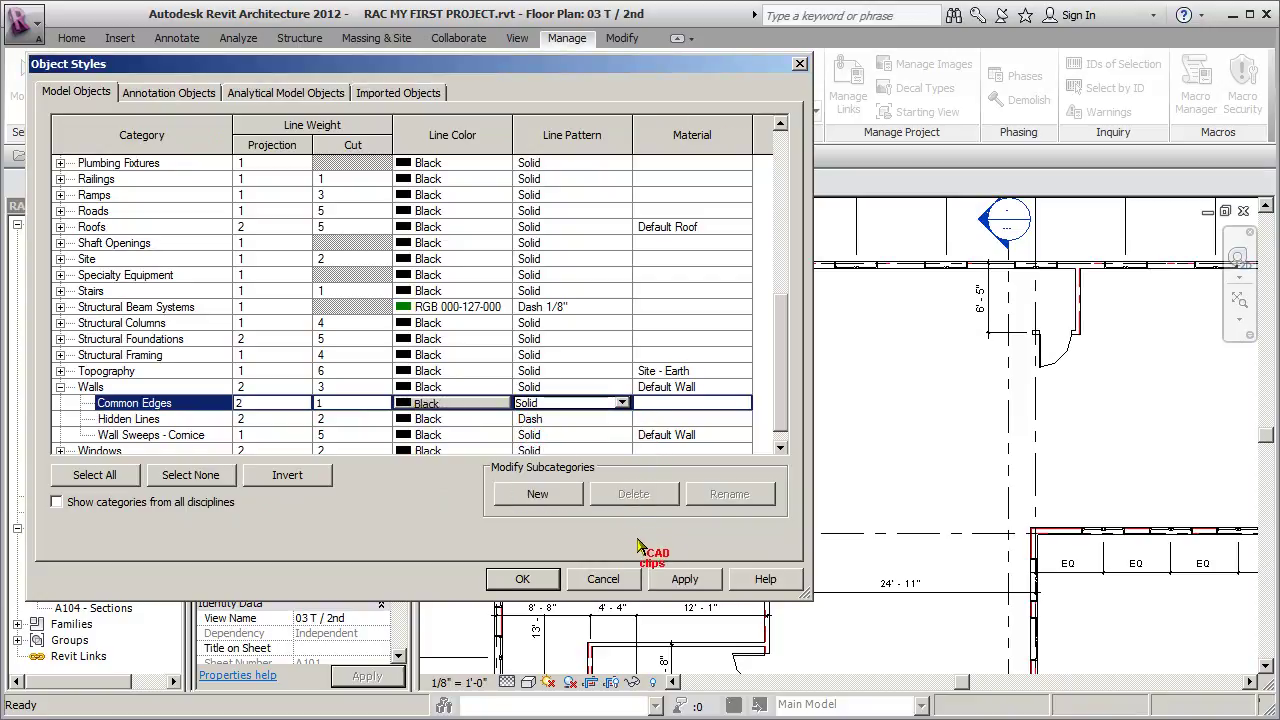
{"action": "left_click", "coordinate": [686, 578]}
{"action": "left_click", "coordinate": [603, 580]}
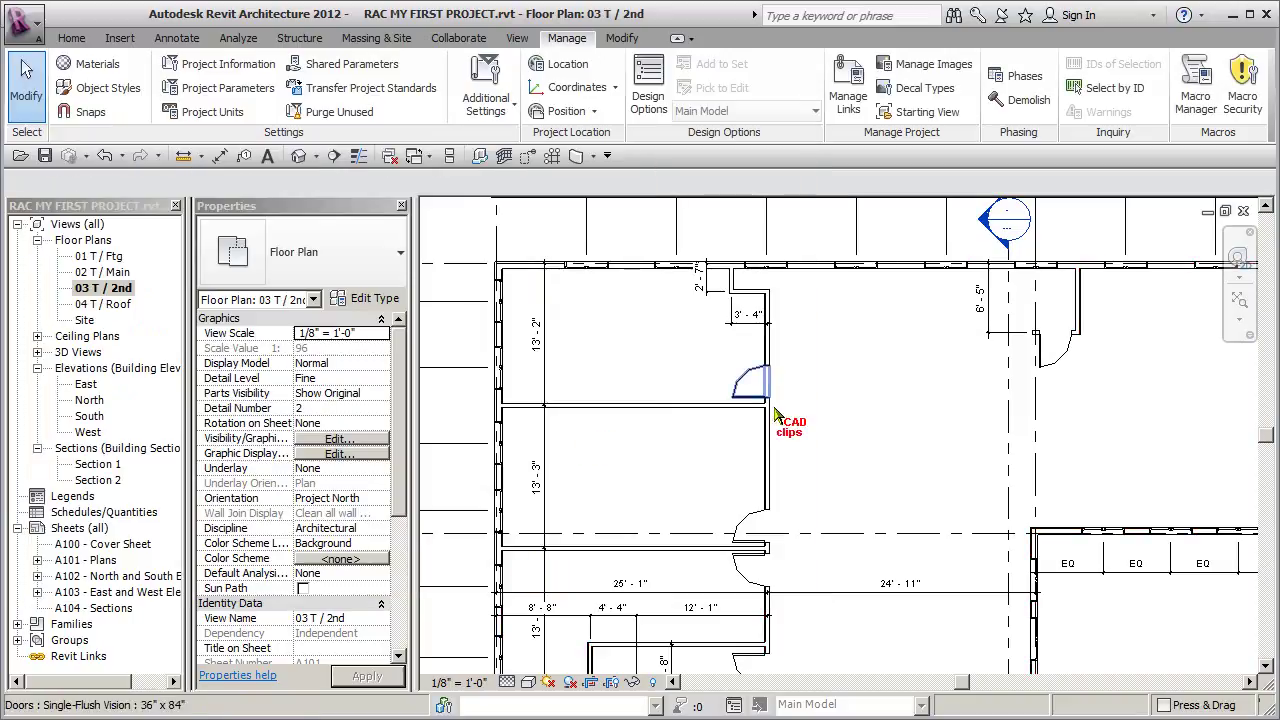
- Switch the 03 T / 2nd plan to Coarse detail level and back to Fine to compare the wall linework
{"action": "scroll", "coordinate": [1046, 545], "scroll_direction": "up", "scroll_amount": 2}
{"action": "scroll", "coordinate": [1046, 545], "scroll_direction": "up", "scroll_amount": 2}
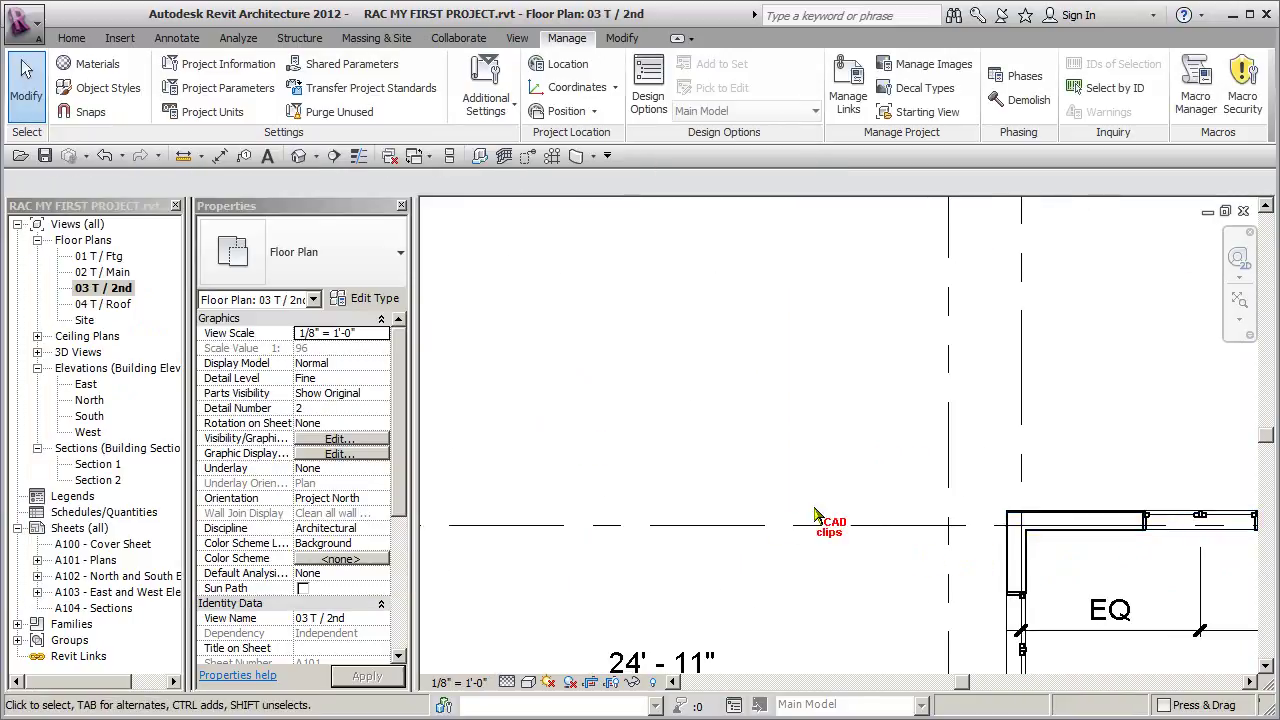
{"action": "scroll", "coordinate": [715, 460], "scroll_direction": "down", "scroll_amount": 1}
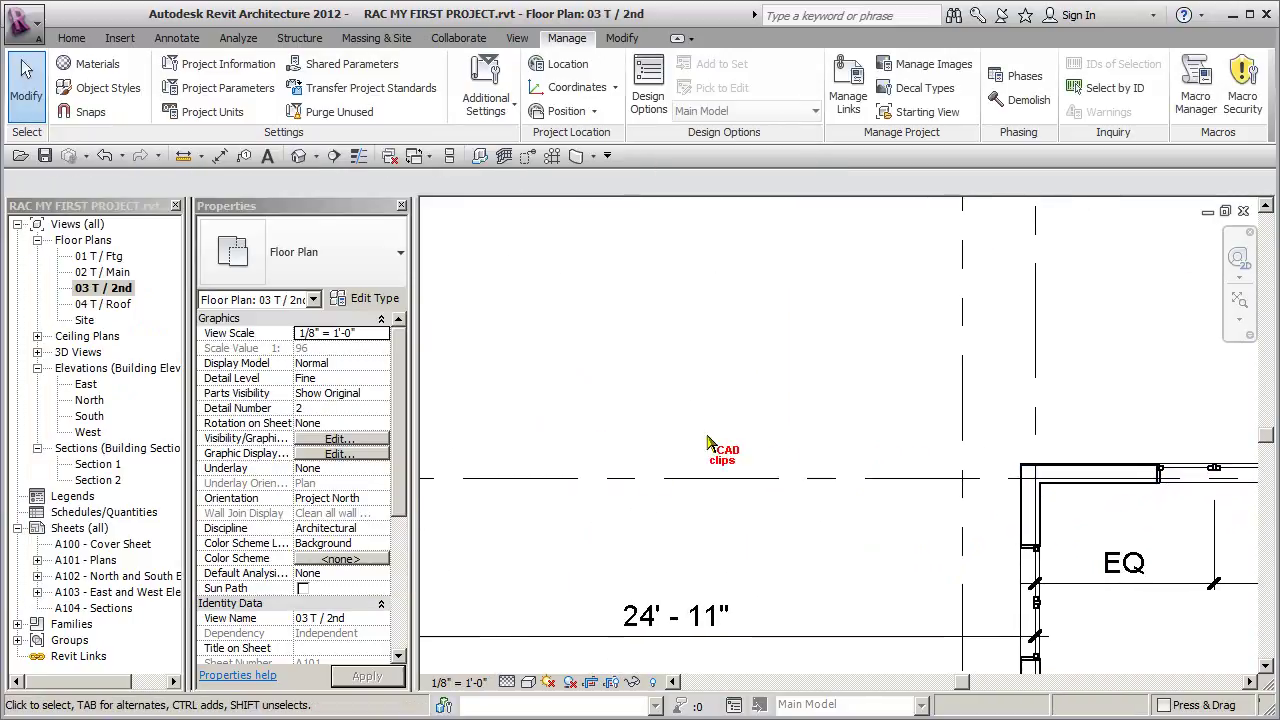
{"action": "left_click", "coordinate": [507, 683]}
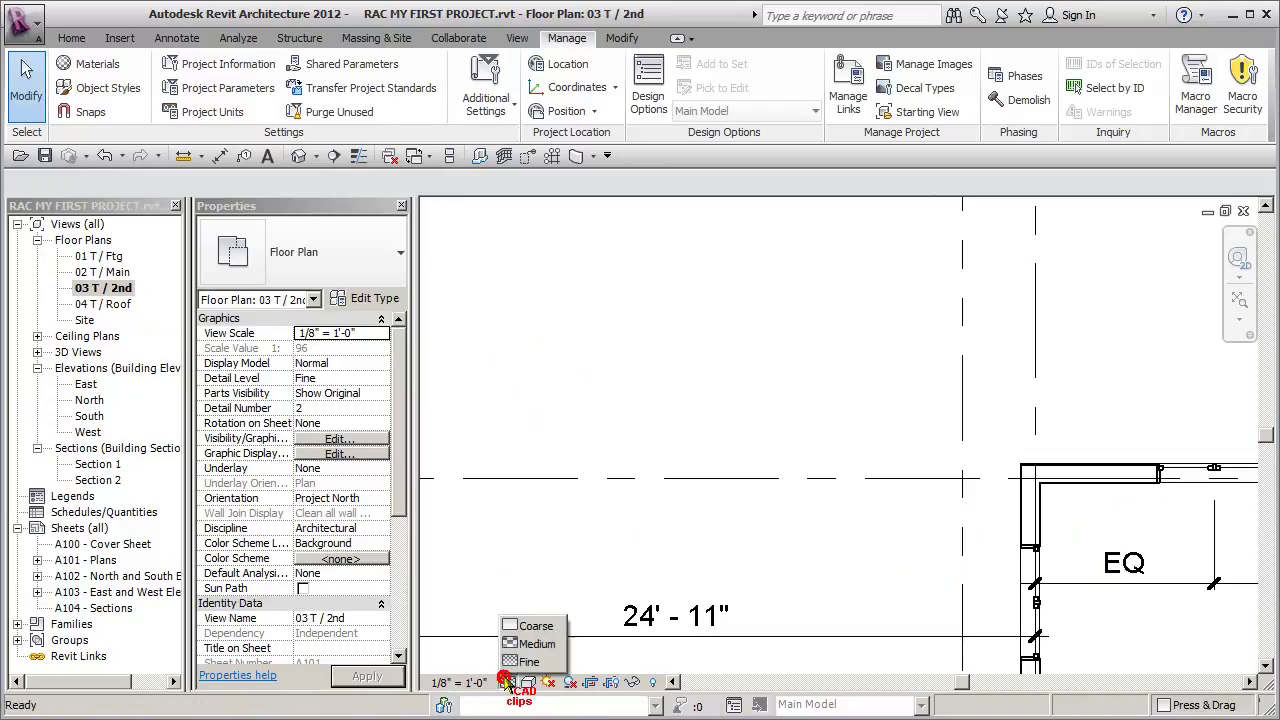
{"action": "left_click", "coordinate": [537, 627]}
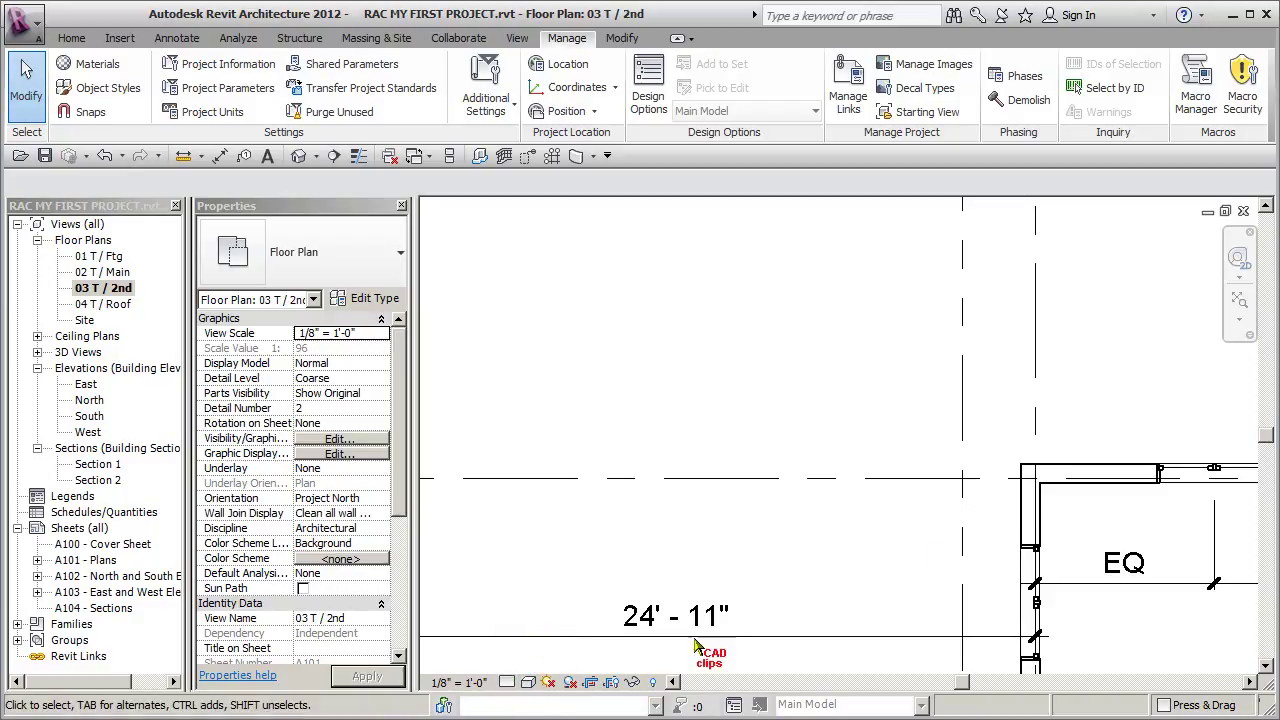
{"action": "left_click", "coordinate": [507, 683]}
{"action": "left_click", "coordinate": [528, 663]}
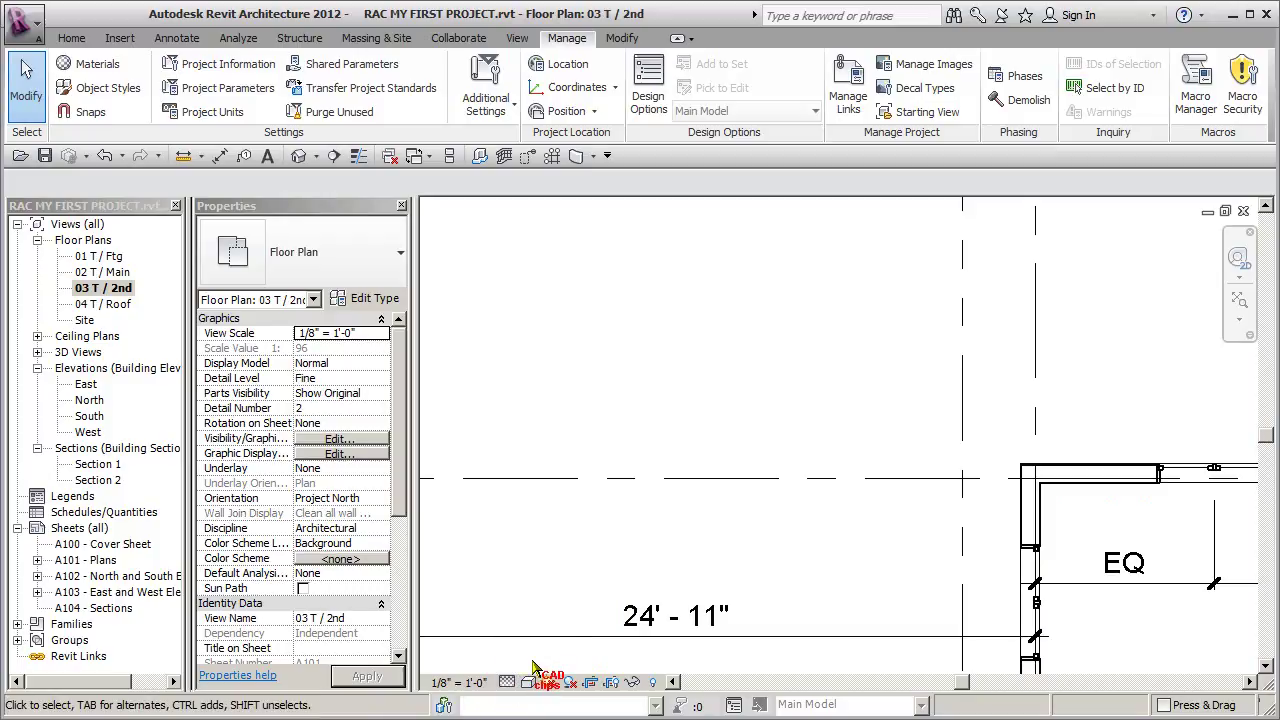
- Review the 04 T / Roof, 03 T / 2nd and 02 T / Main floor plans in turn
{"action": "scroll", "coordinate": [620, 405], "scroll_direction": "down", "scroll_amount": 3}
{"action": "scroll", "coordinate": [757, 443], "scroll_direction": "down", "scroll_amount": 2}
{"action": "double_click", "coordinate": [110, 304]}
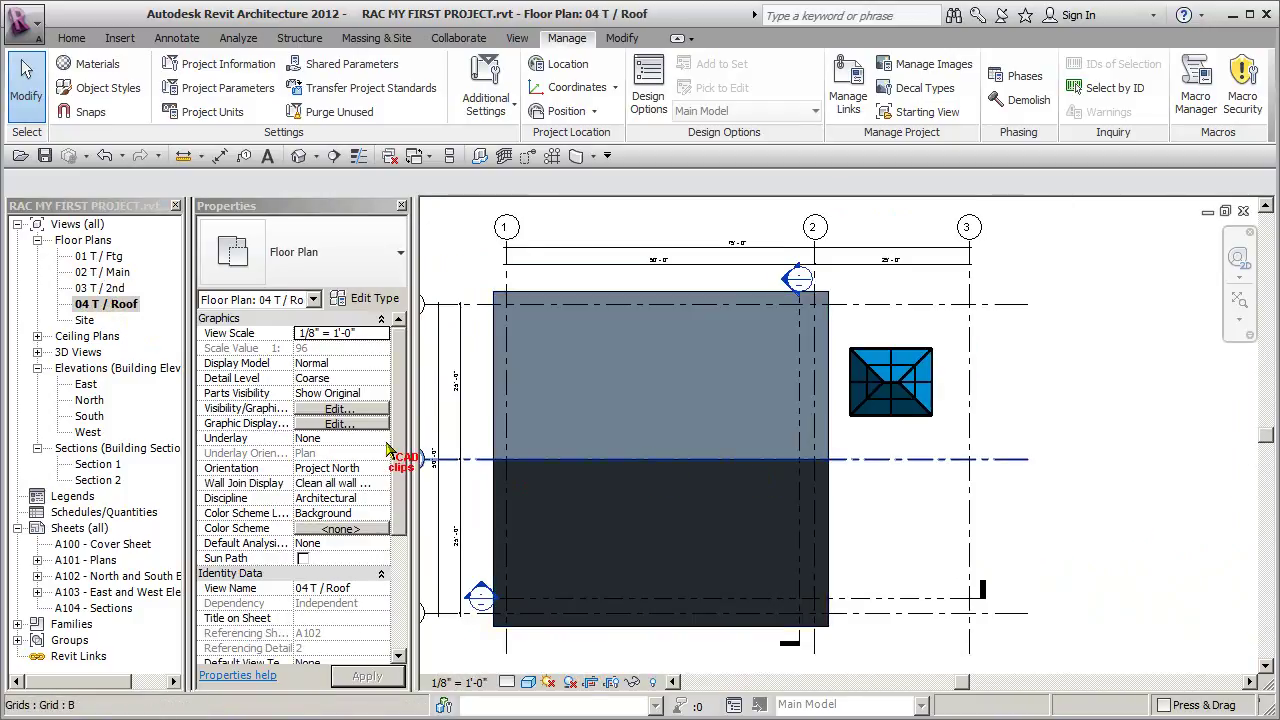
{"action": "double_click", "coordinate": [101, 288]}
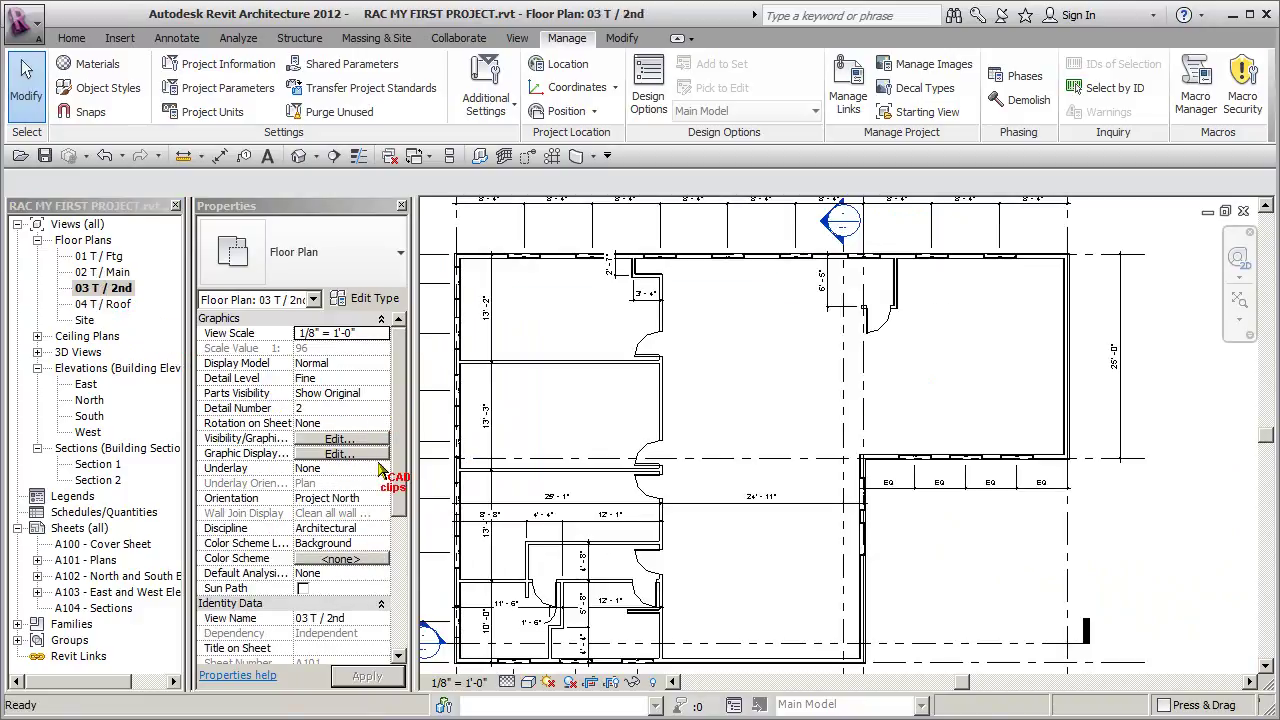
{"action": "double_click", "coordinate": [108, 272]}
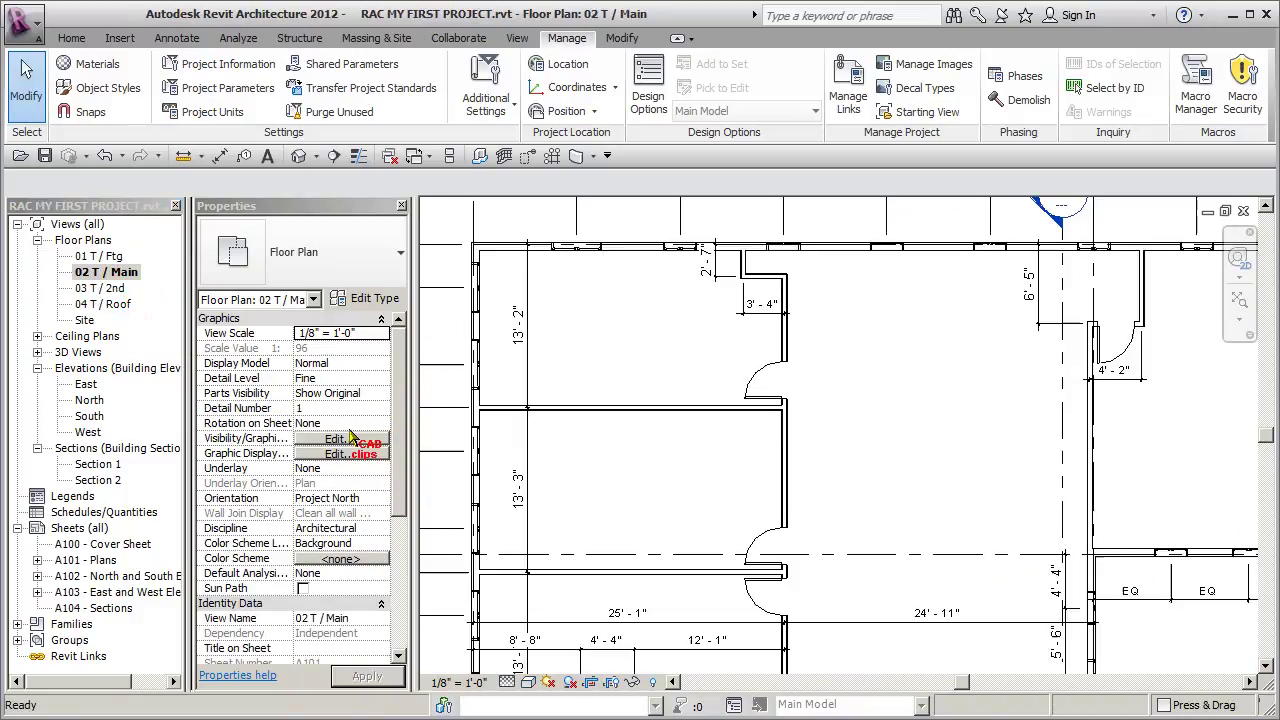
- In the 01 T / Ftg floor plan, hide the topography category in the view
{"action": "double_click", "coordinate": [101, 256]}
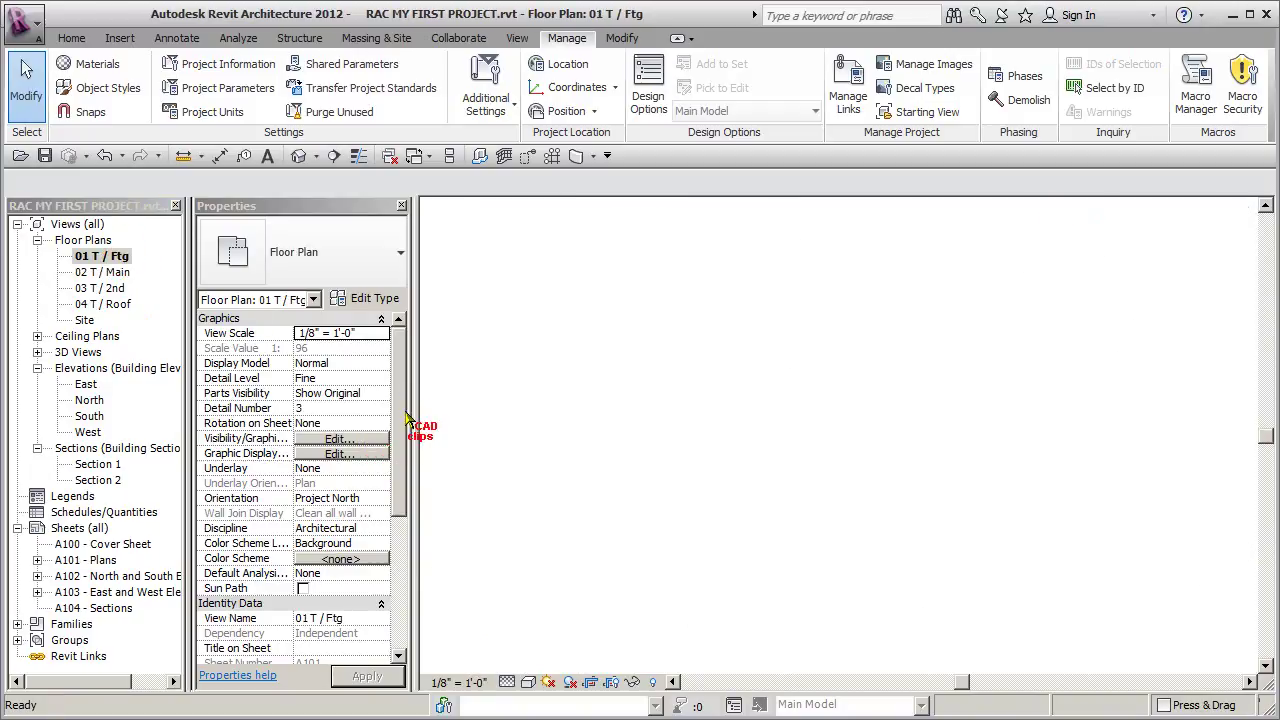
{"action": "scroll", "coordinate": [568, 447], "scroll_direction": "down", "scroll_amount": 4}
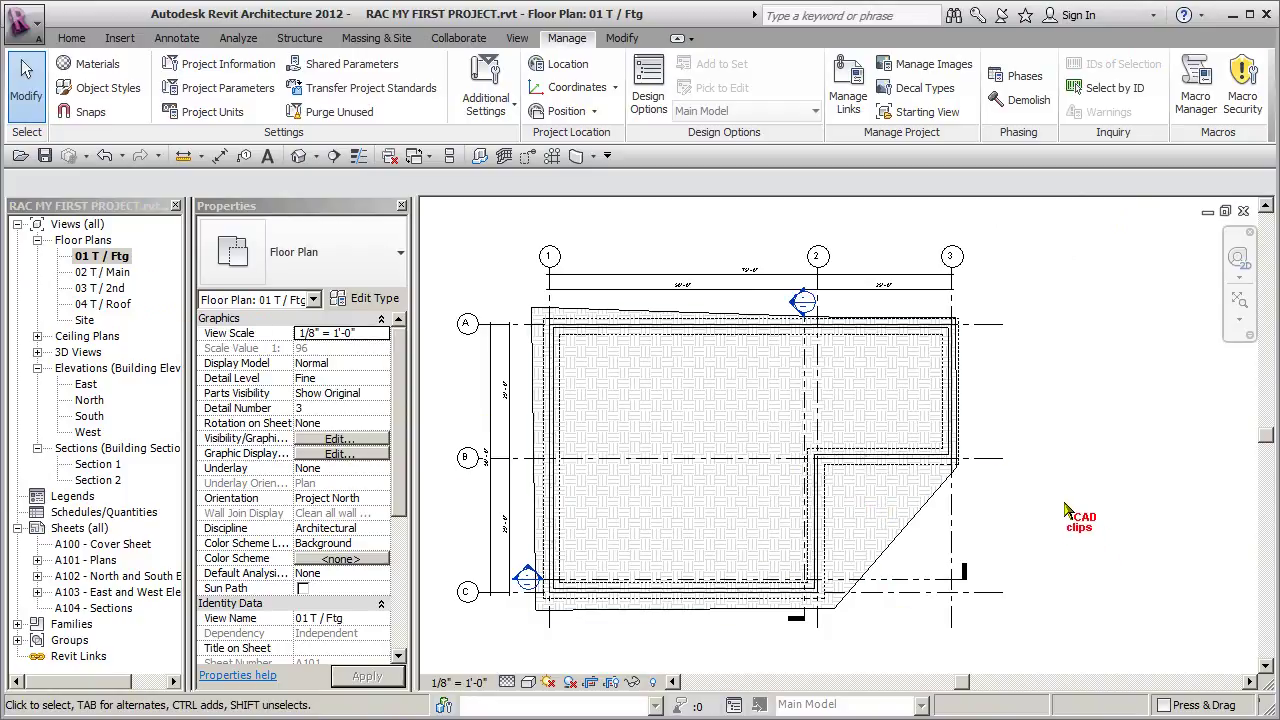
{"action": "left_click", "coordinate": [922, 511]}
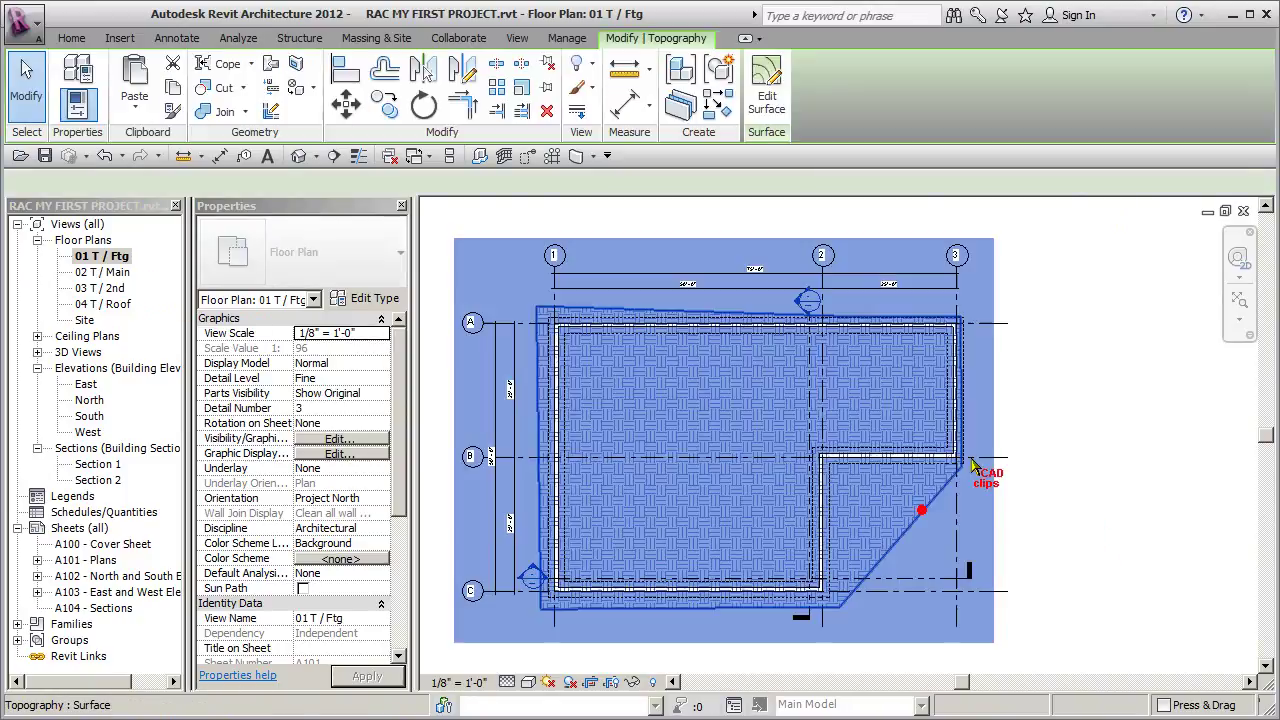
{"action": "left_click", "coordinate": [596, 64]}
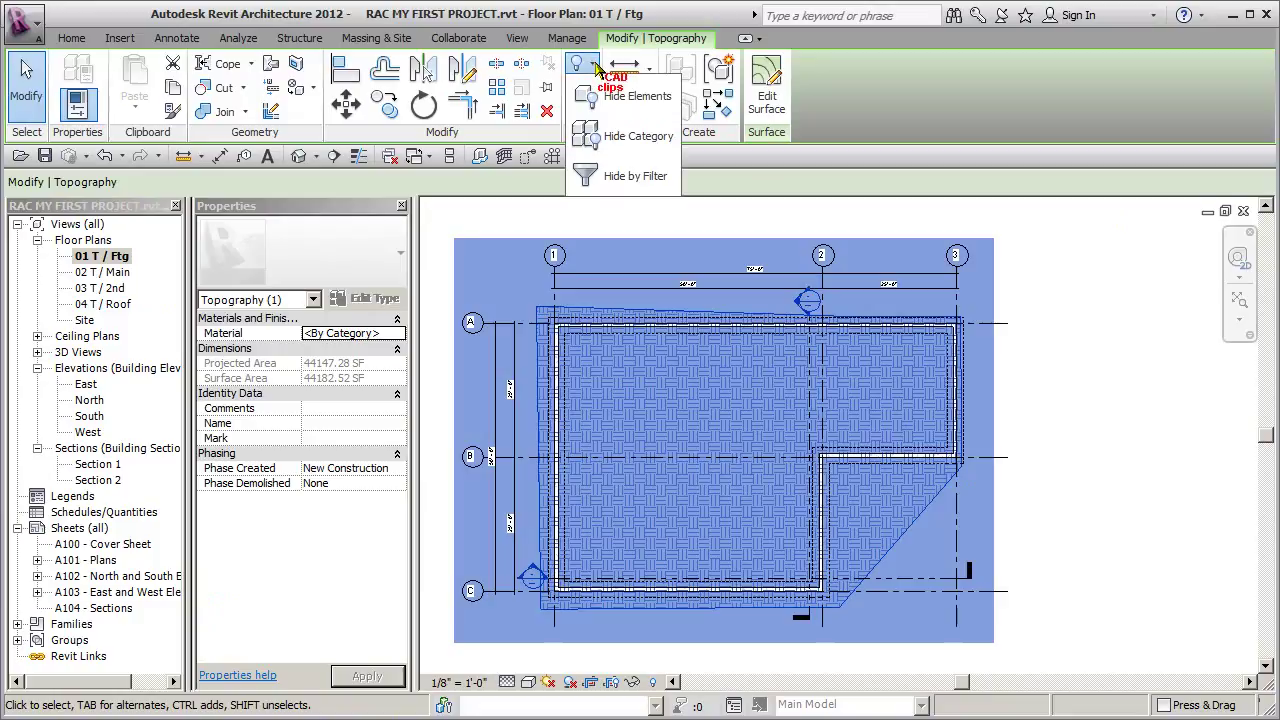
{"action": "left_click", "coordinate": [668, 136]}
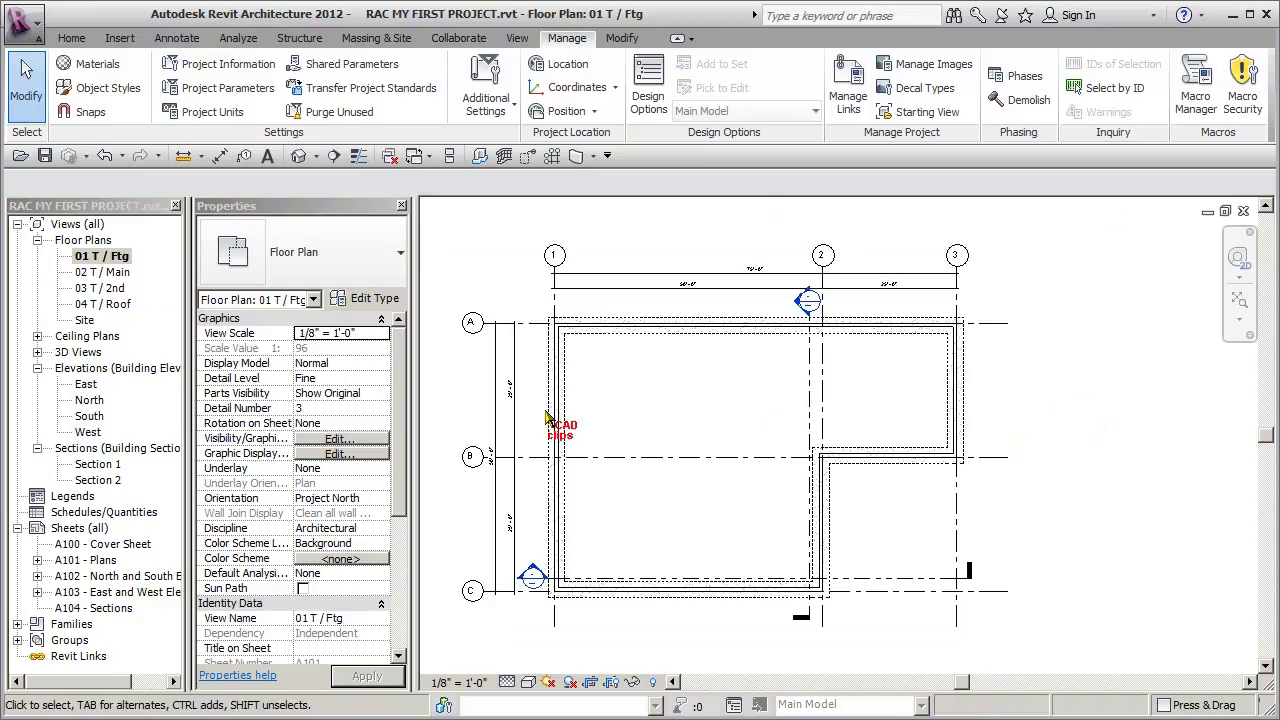
- Look at the East elevation and open the 04 T / Roof floor plan to check how the roofs display
{"action": "double_click", "coordinate": [86, 384]}
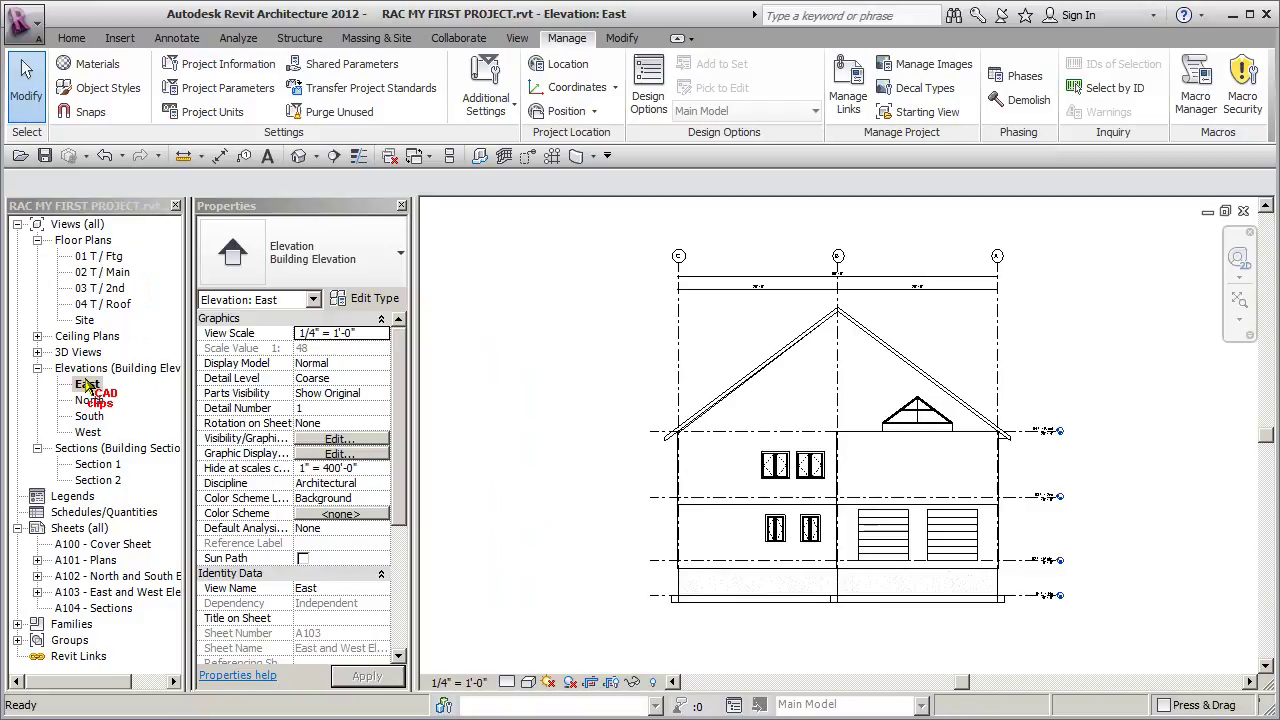
{"action": "double_click", "coordinate": [112, 302]}
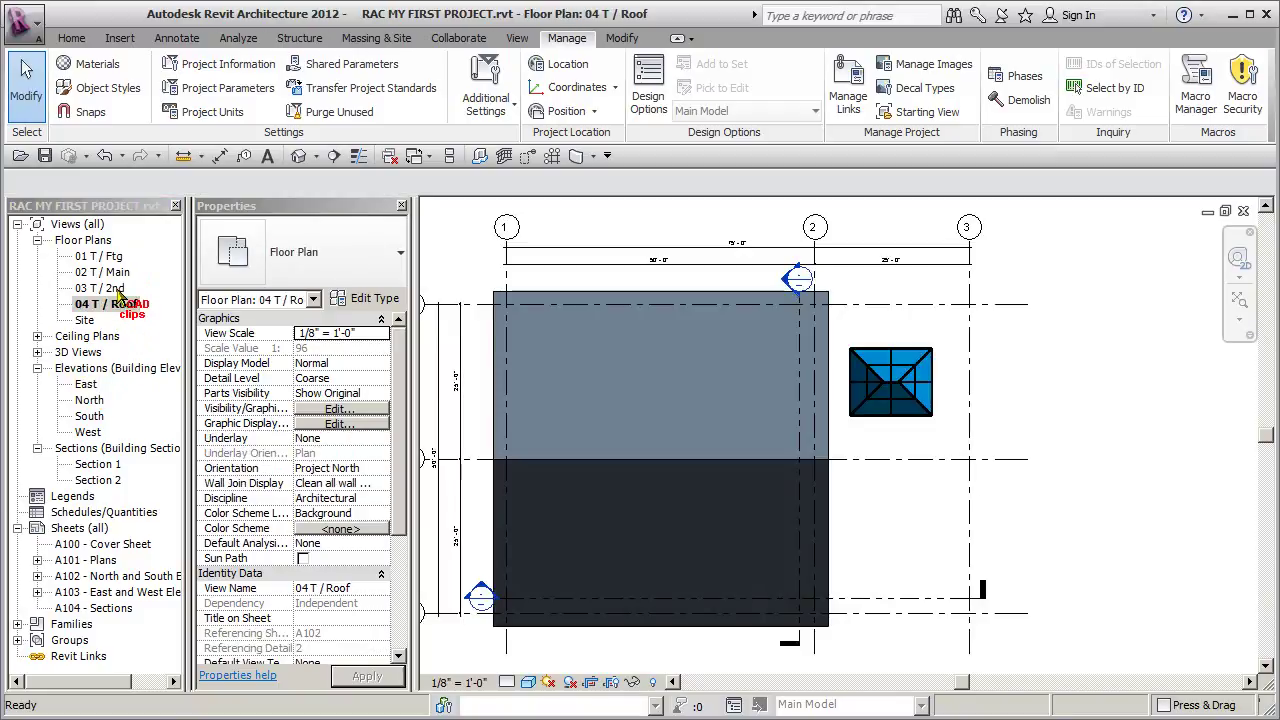
{"action": "scroll", "coordinate": [663, 425], "scroll_direction": "down", "scroll_amount": 3}
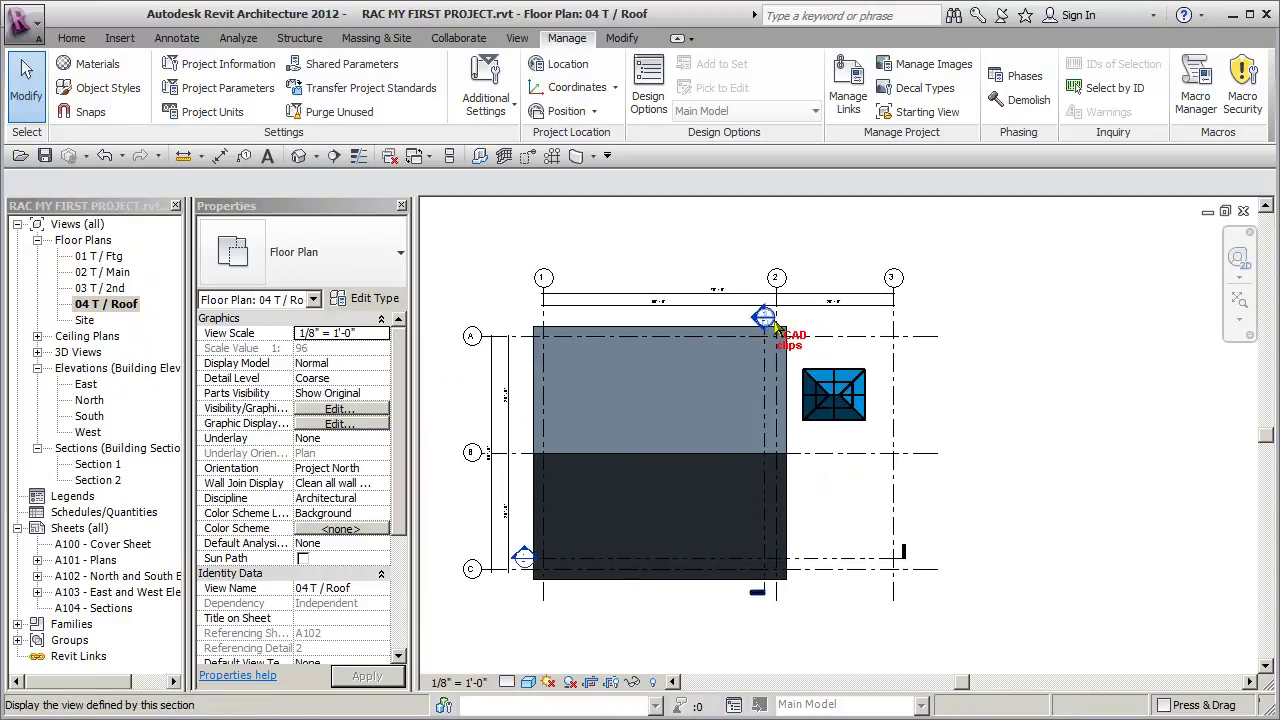
{"action": "scroll", "coordinate": [913, 455], "scroll_direction": "up", "scroll_amount": 3}
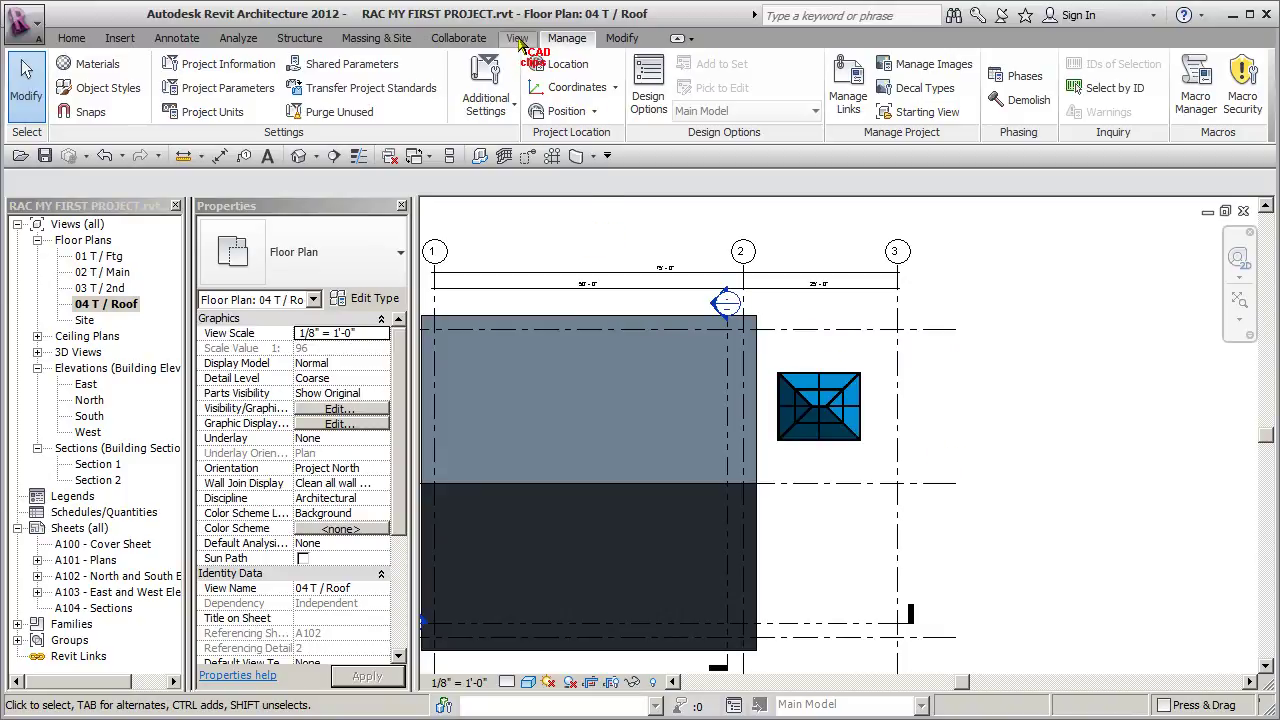
{"action": "left_click", "coordinate": [517, 38]}
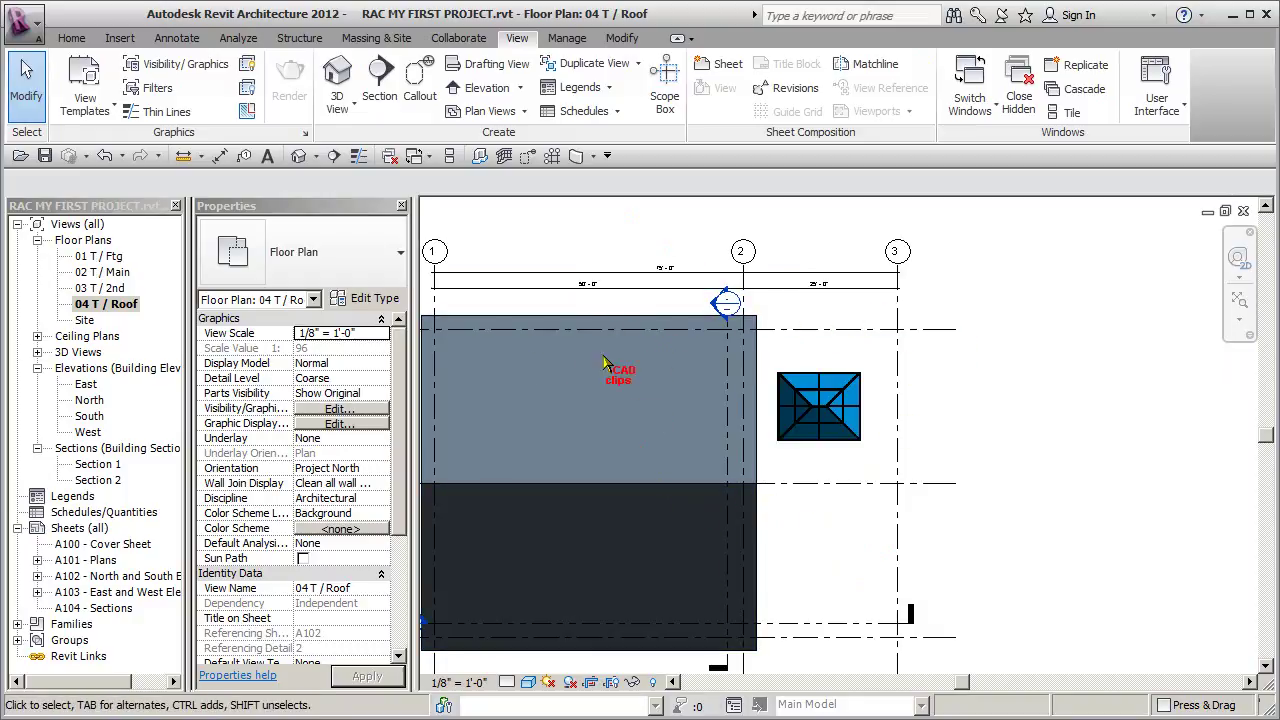
- In the 04 T / Roof plan's View Range, set the View Depth level to Level Below (03 T / 2nd) and apply it
{"action": "left_click_drag", "start_coordinate": [401, 422], "coordinate": [403, 535]}
{"action": "left_click", "coordinate": [350, 544]}
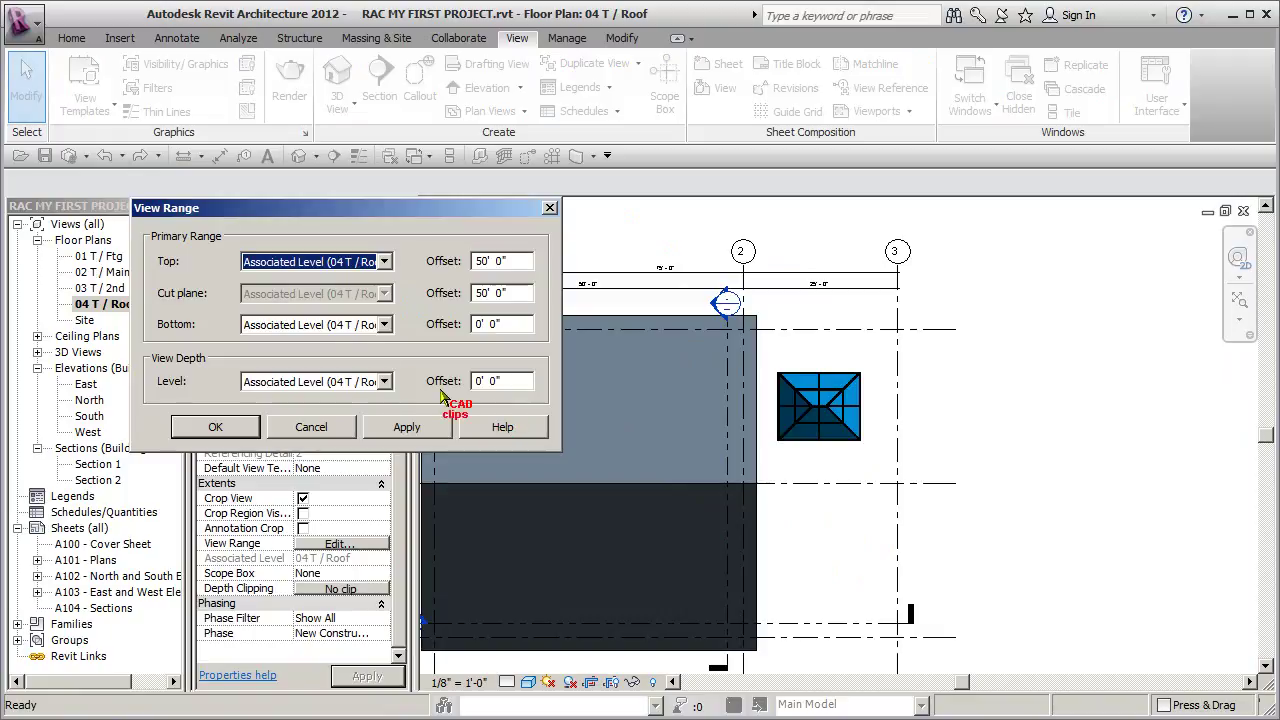
{"action": "left_click", "coordinate": [384, 325]}
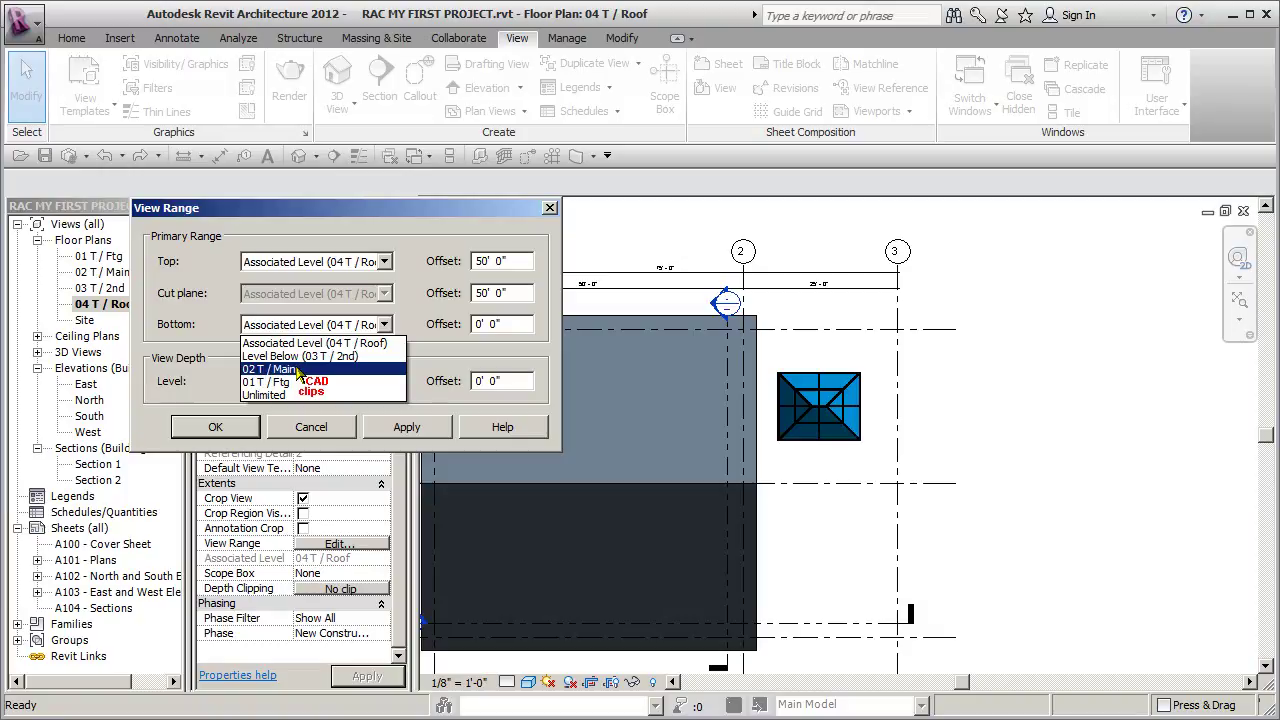
{"action": "left_click", "coordinate": [380, 343]}
{"action": "left_click", "coordinate": [385, 381]}
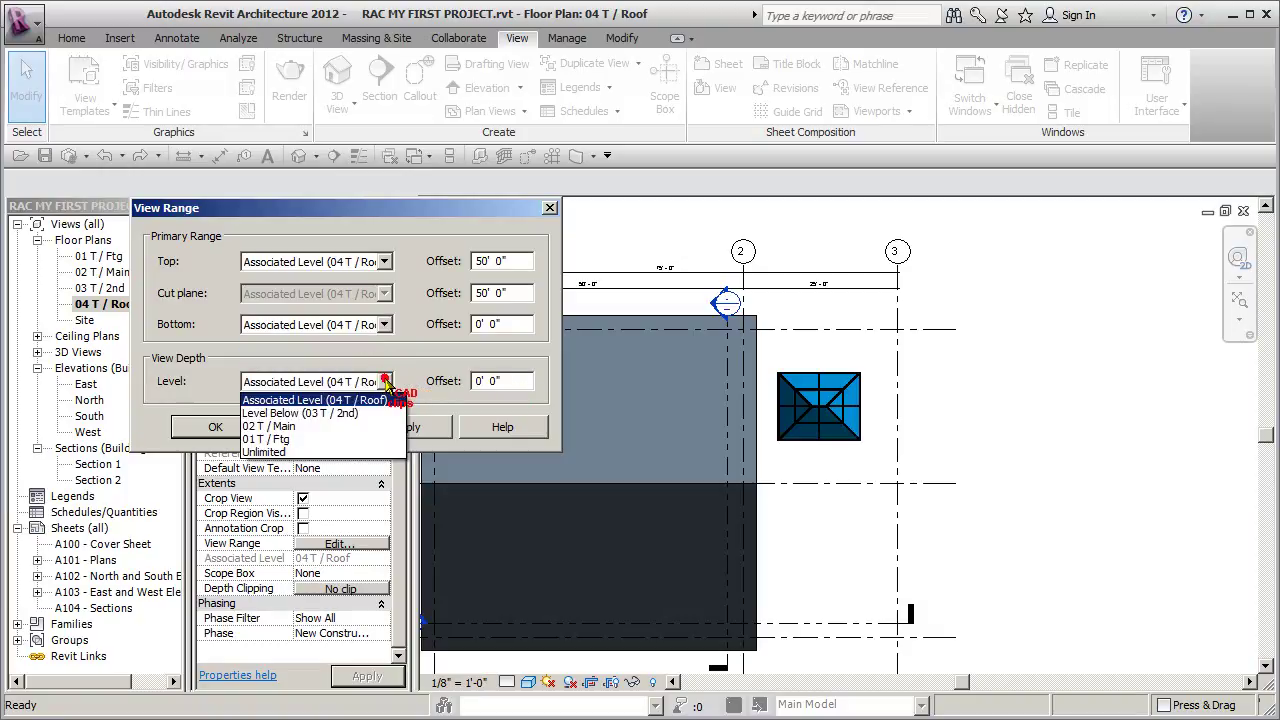
{"action": "left_click", "coordinate": [305, 413]}
{"action": "left_click", "coordinate": [437, 430]}
{"action": "left_click", "coordinate": [215, 427]}
- Hide the category of the section lines in the 04 T / Roof plan
{"action": "middle_click_drag", "start_coordinate": [1006, 394], "coordinate": [1076, 377]}
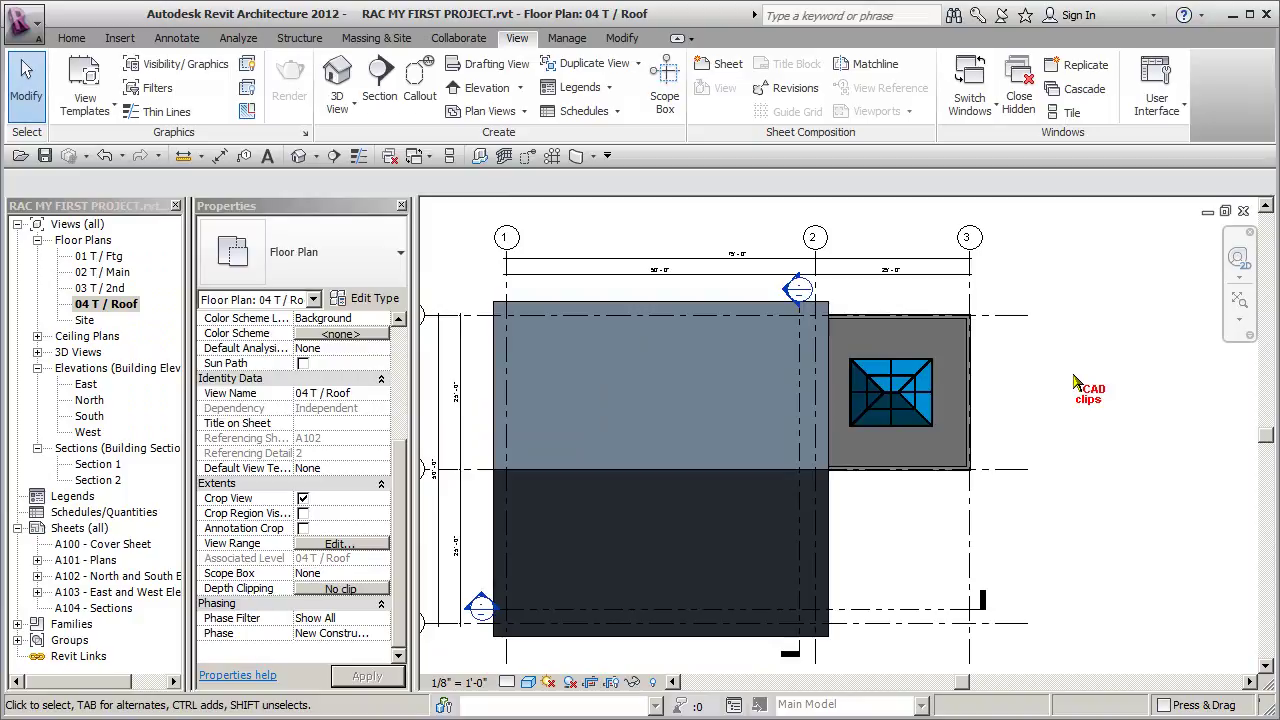
{"action": "middle_click_drag", "start_coordinate": [1078, 383], "coordinate": [1102, 391]}
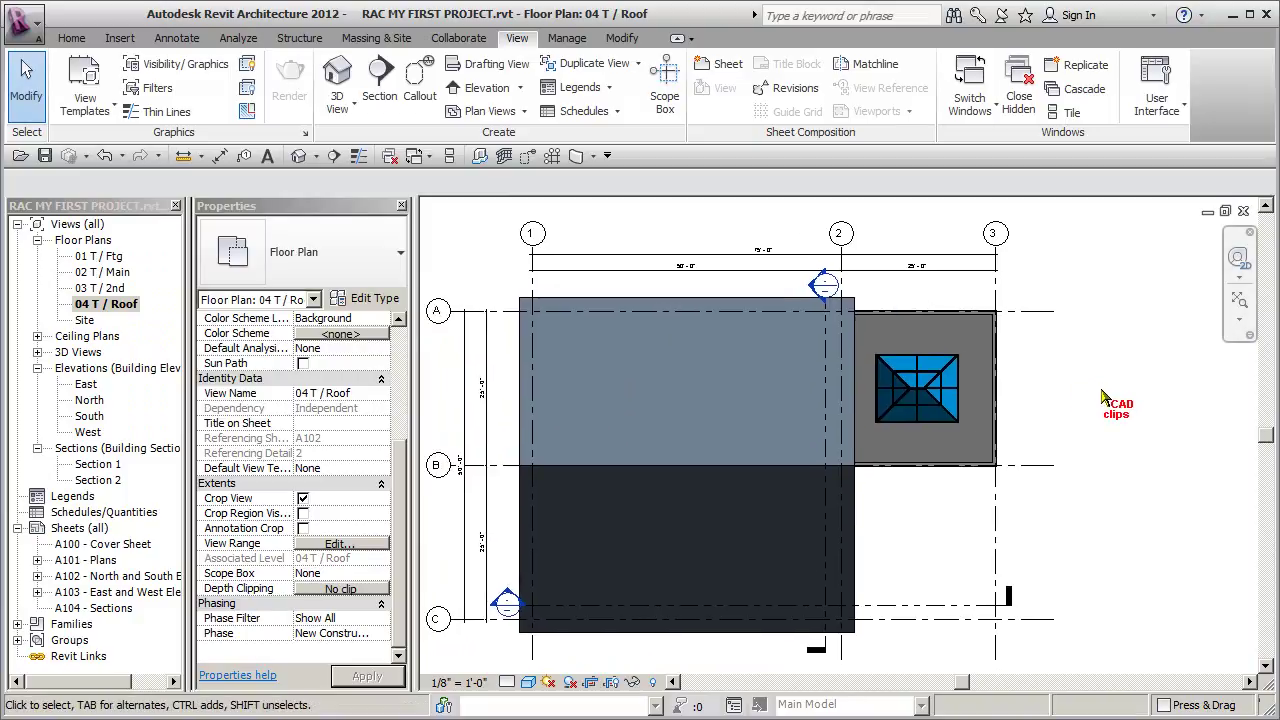
{"action": "mouse_move", "coordinate": [1008, 398]}
{"action": "middle_mouse_down"}
{"action": "mouse_move", "coordinate": [1027, 384]}
{"action": "mouse_move", "coordinate": [997, 381]}
{"action": "middle_mouse_up"}
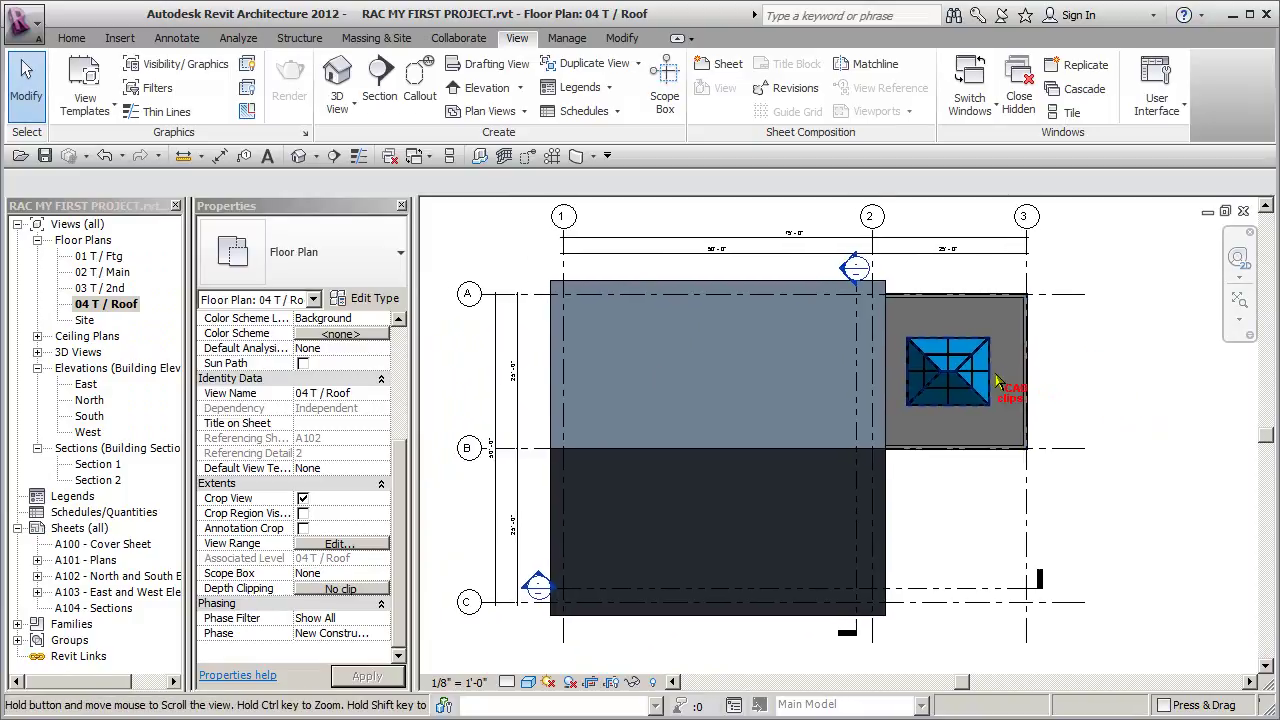
{"action": "left_click", "coordinate": [857, 367]}
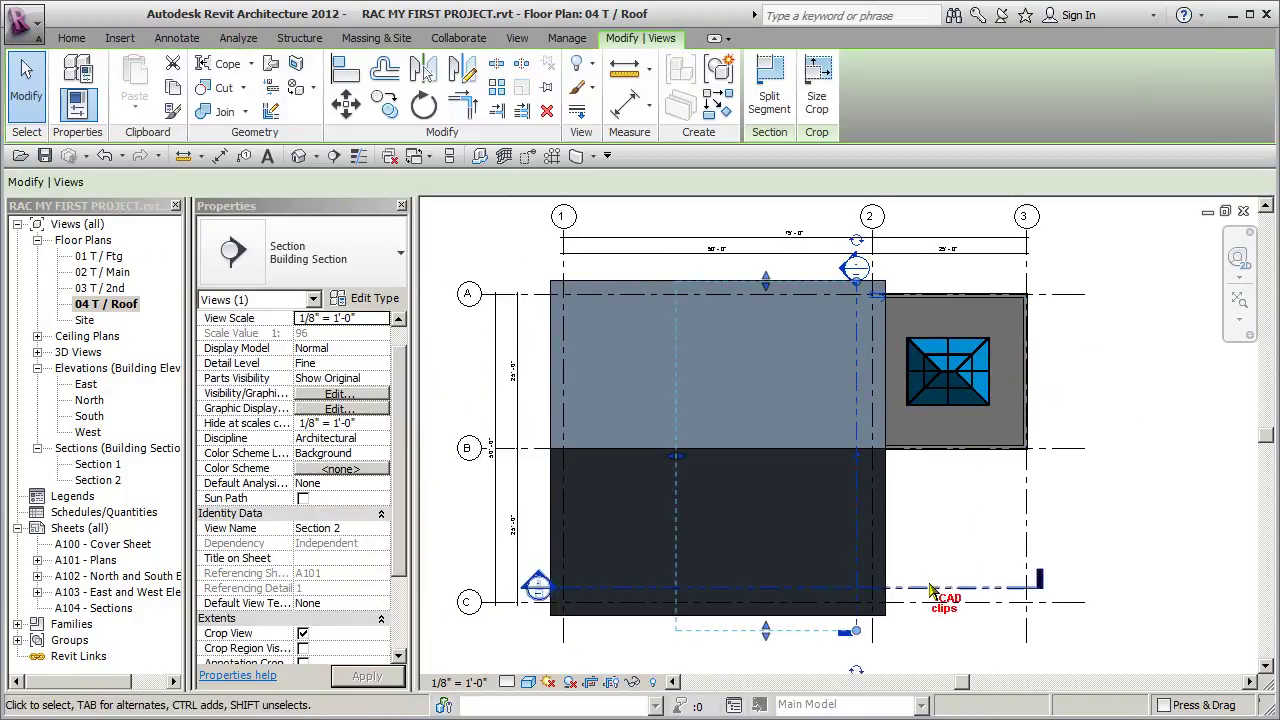
{"action": "left_click", "coordinate": [586, 64]}
{"action": "left_click", "coordinate": [645, 136]}
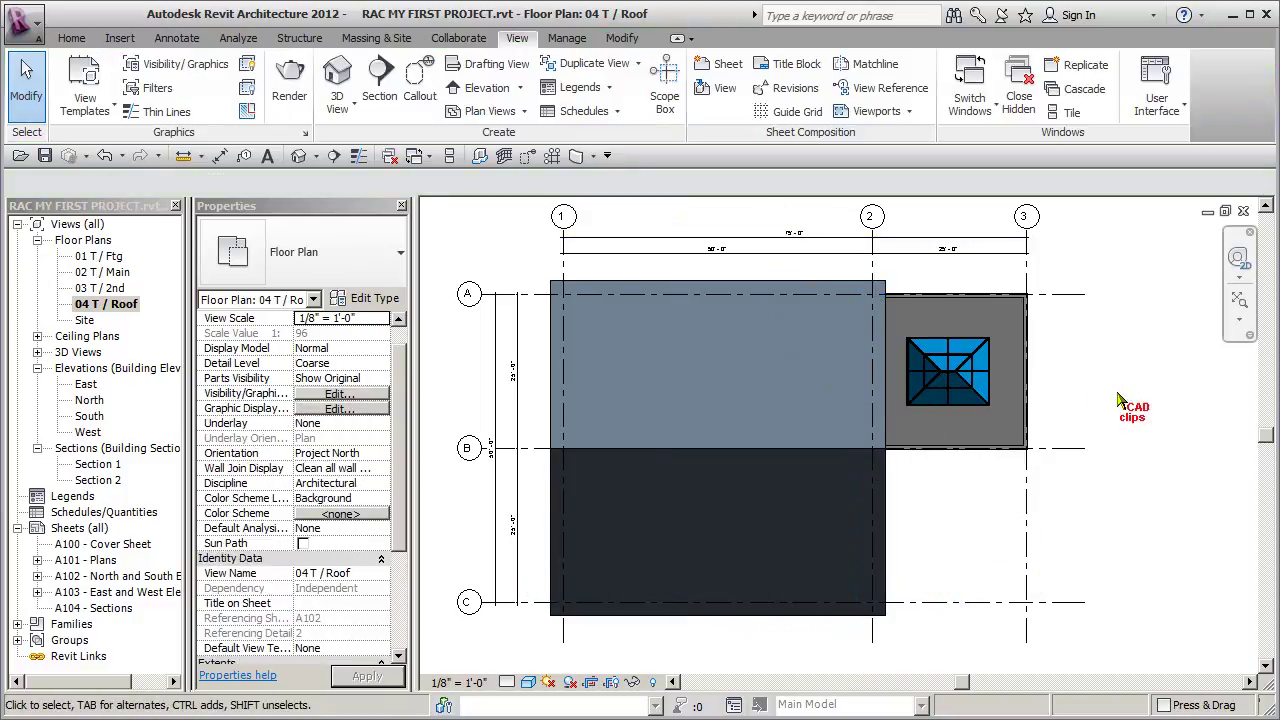
{"action": "scroll", "coordinate": [1080, 408], "scroll_direction": "down", "scroll_amount": 2}
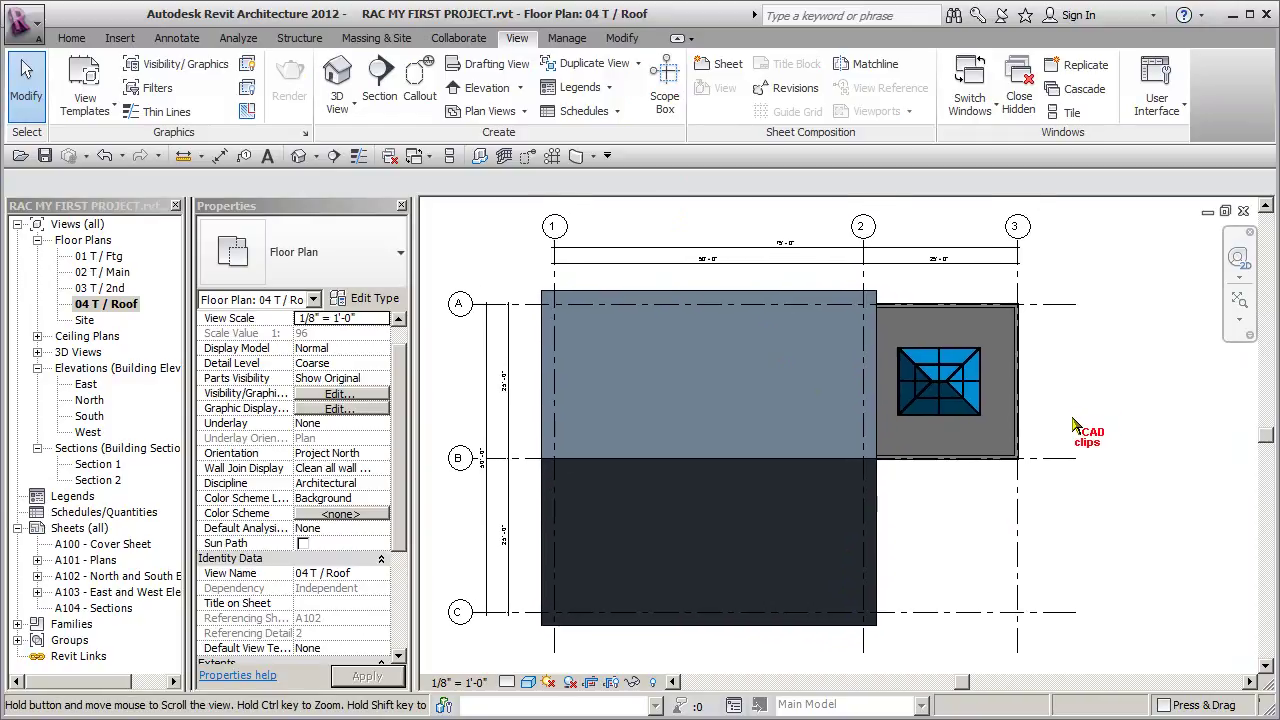
- Review the Site plan and the East, North, South and West elevations in turn
{"action": "double_click", "coordinate": [84, 320]}
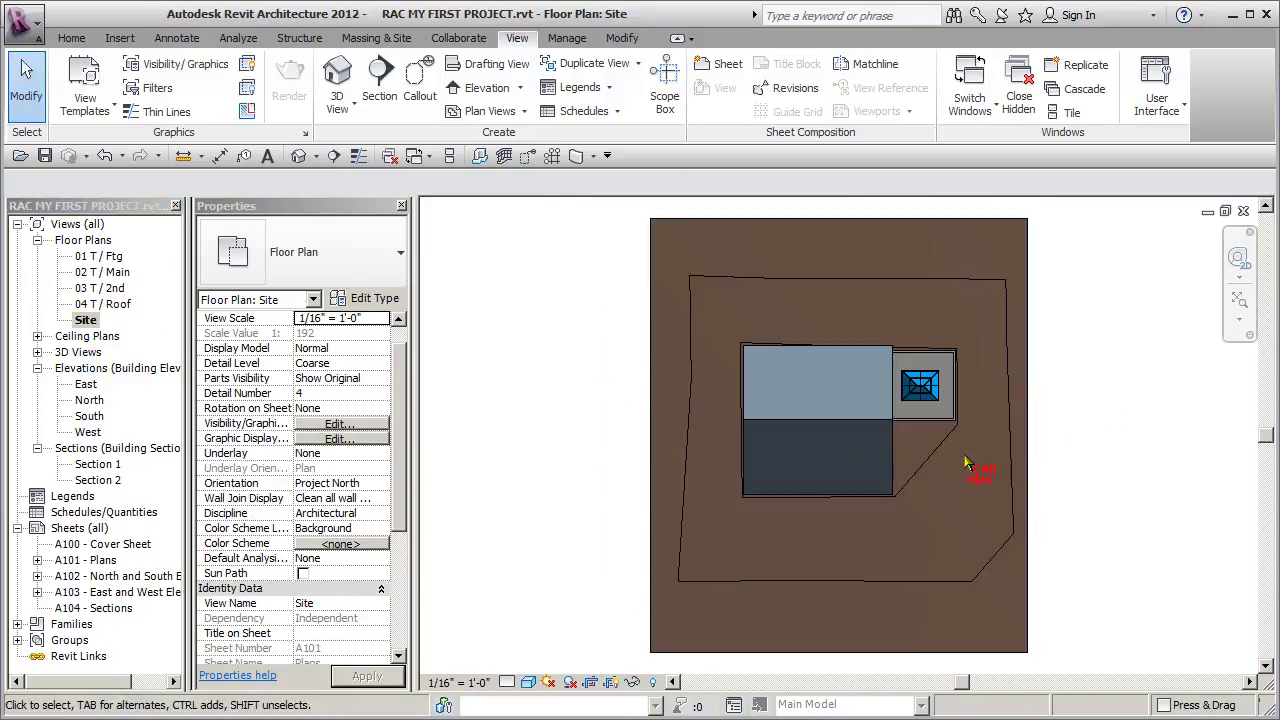
{"action": "middle_click_drag", "start_coordinate": [1065, 460], "coordinate": [1055, 457]}
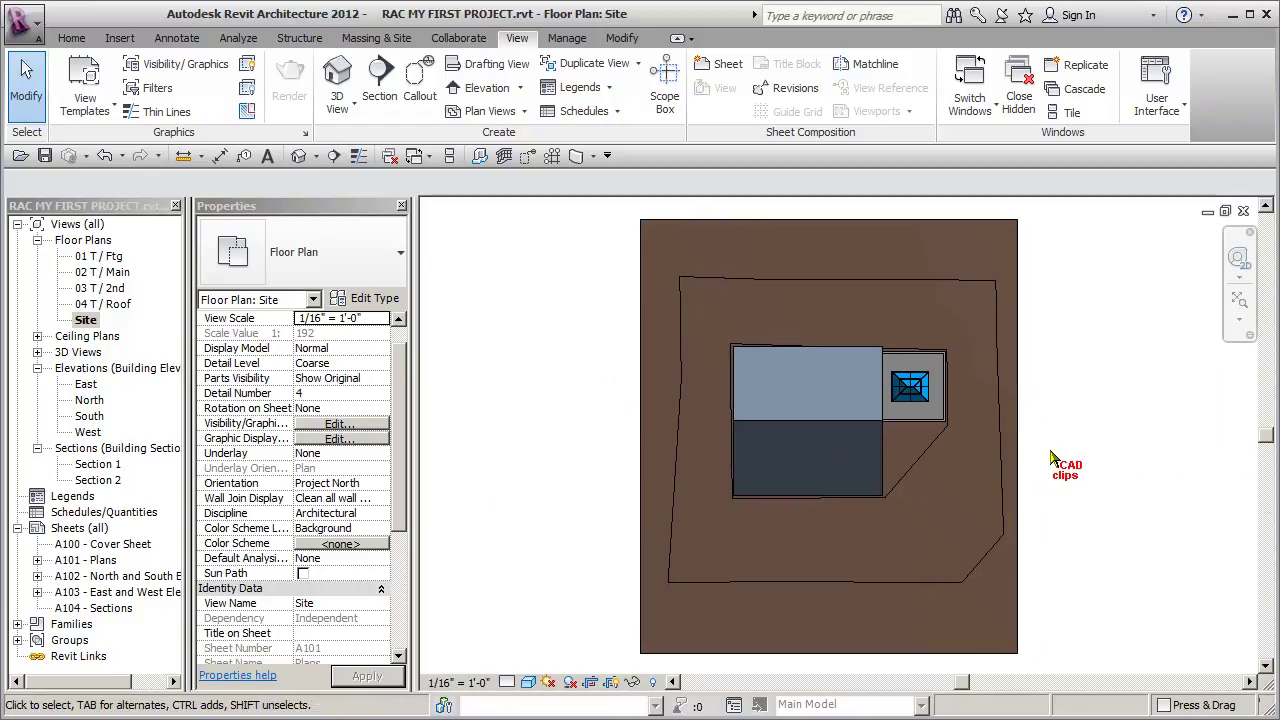
{"action": "double_click", "coordinate": [90, 386]}
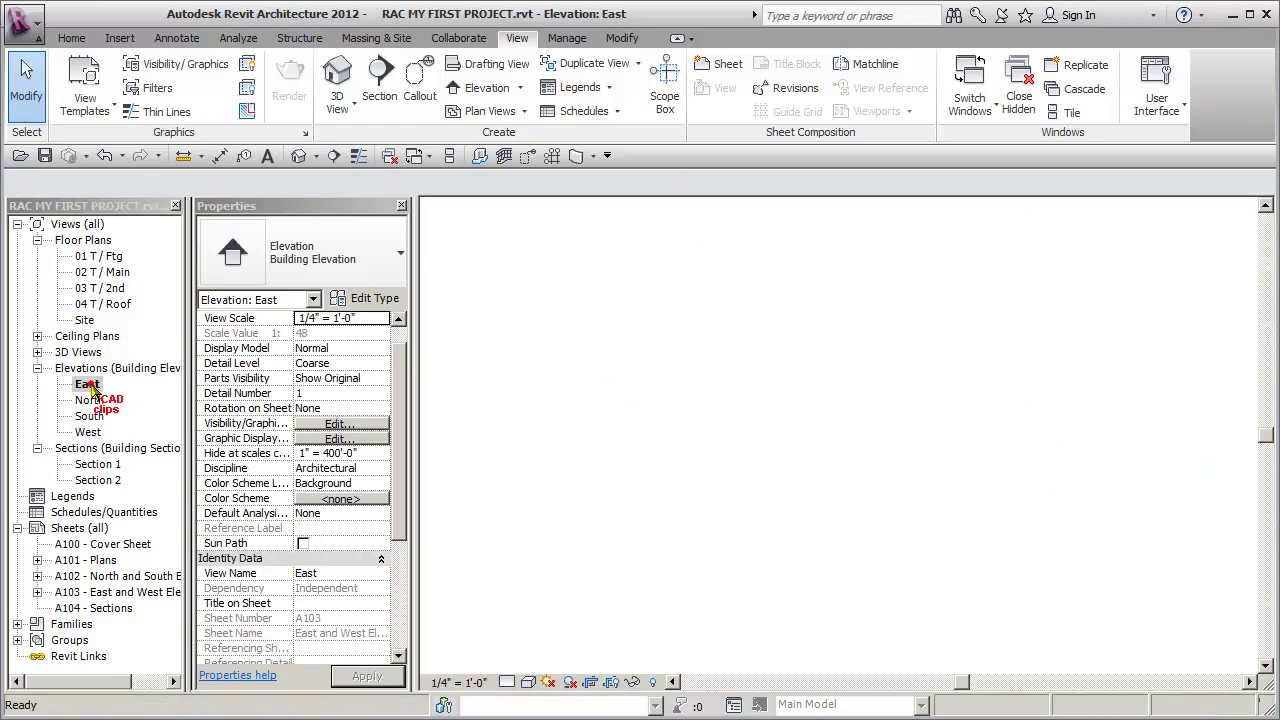
{"action": "double_click", "coordinate": [90, 400]}
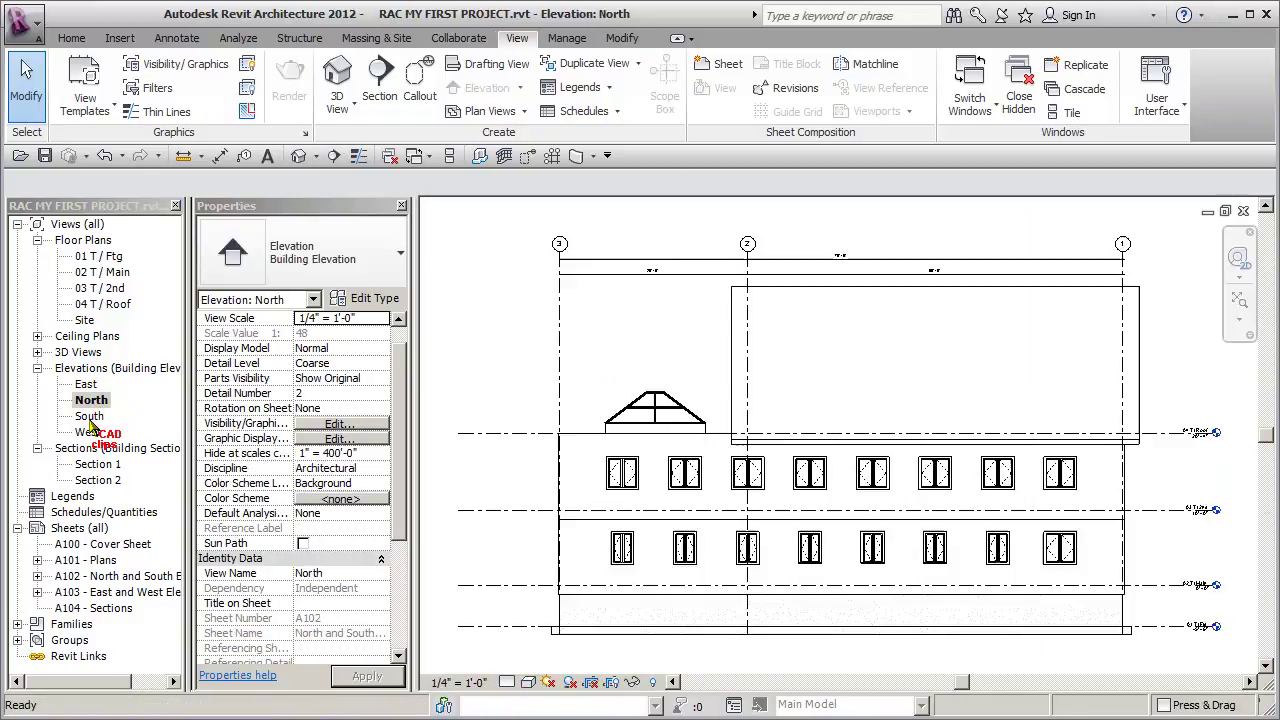
{"action": "left_click", "coordinate": [89, 416]}
{"action": "double_click", "coordinate": [88, 418]}
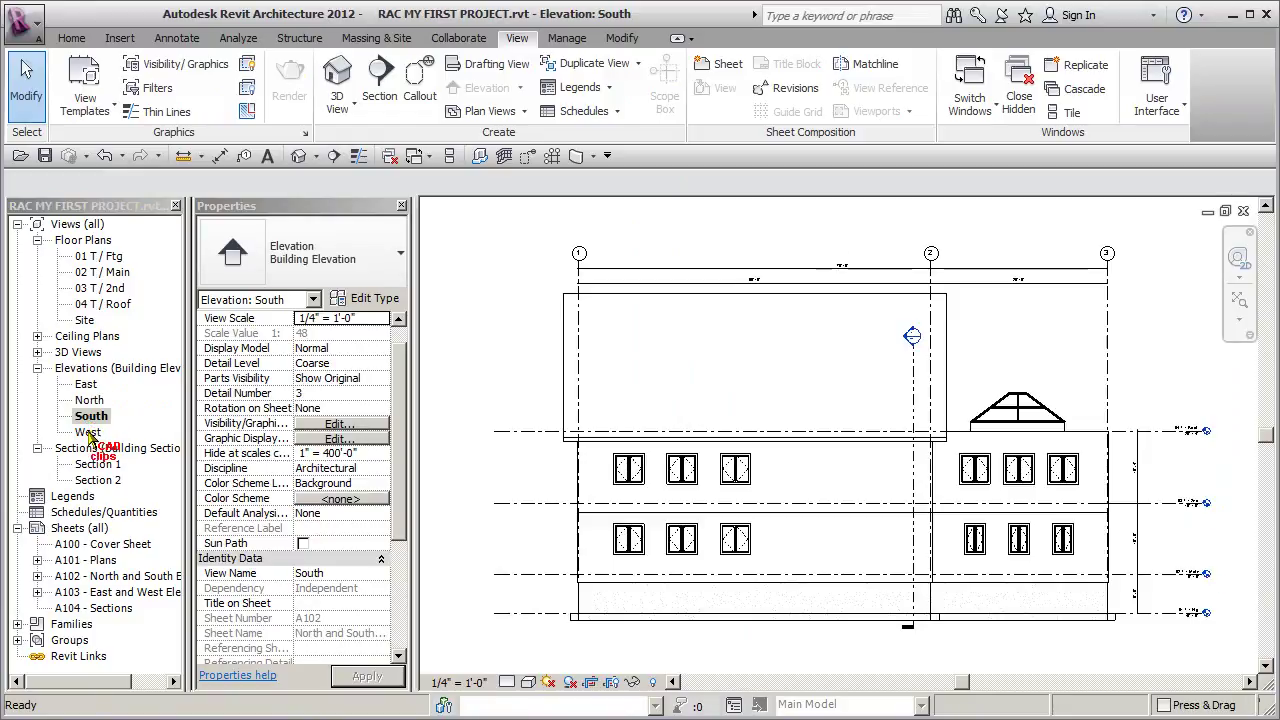
{"action": "double_click", "coordinate": [88, 432]}
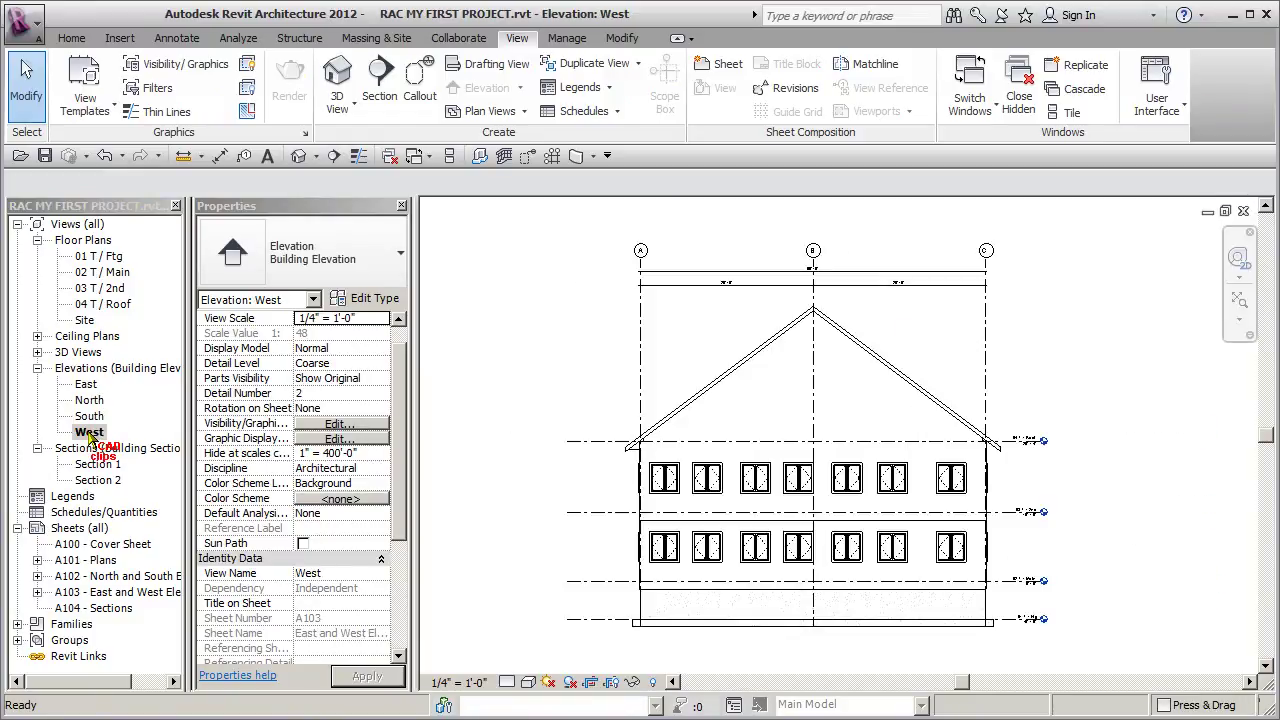
- In the South elevation, copy the three second-floor windows nearest grid 1 horizontally about 22' - 6" toward grid 2
{"action": "double_click", "coordinate": [89, 416]}
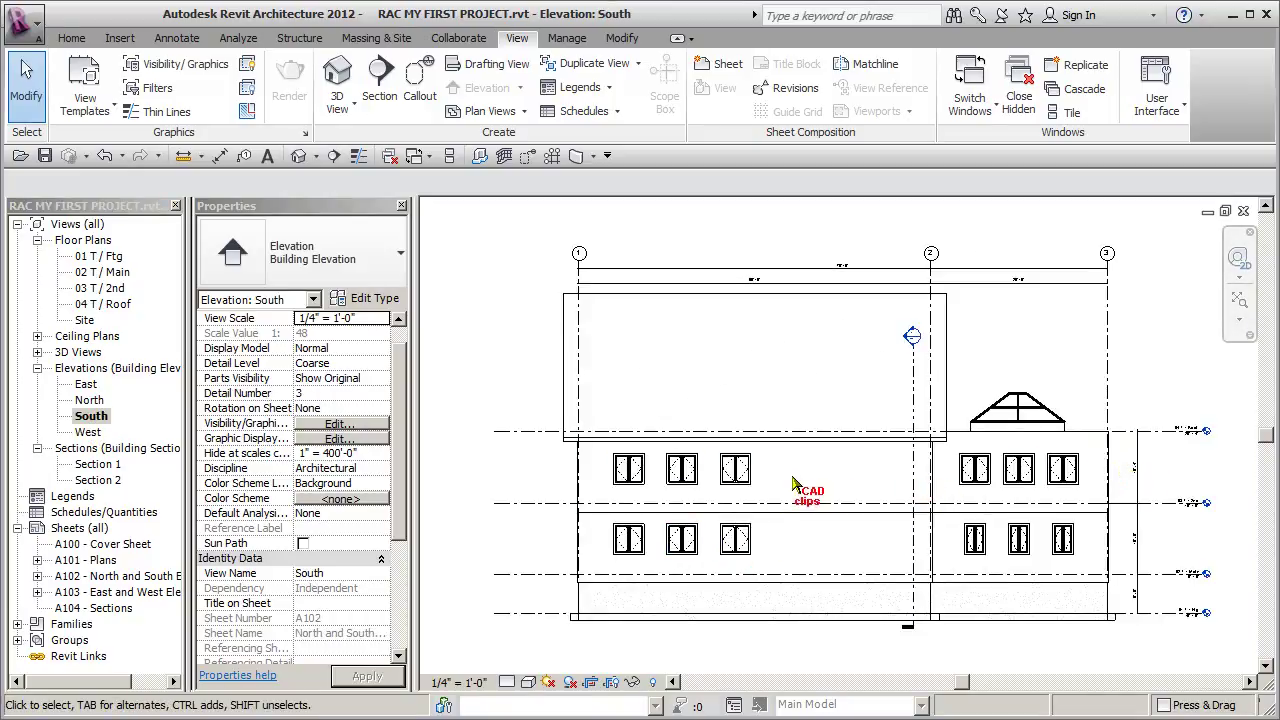
{"action": "scroll", "coordinate": [806, 503], "scroll_direction": "up", "scroll_amount": 1}
{"action": "scroll", "coordinate": [790, 500], "scroll_direction": "up", "scroll_amount": 1}
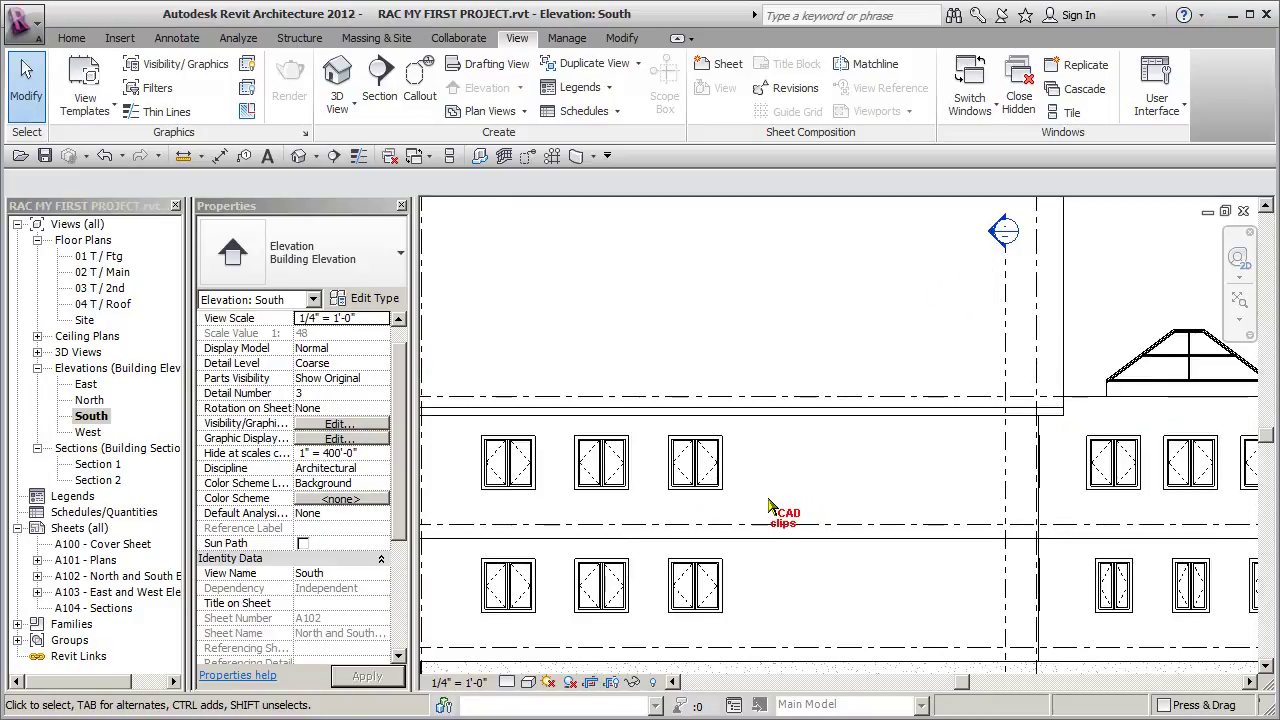
{"action": "middle_click_drag", "start_coordinate": [760, 512], "coordinate": [779, 511]}
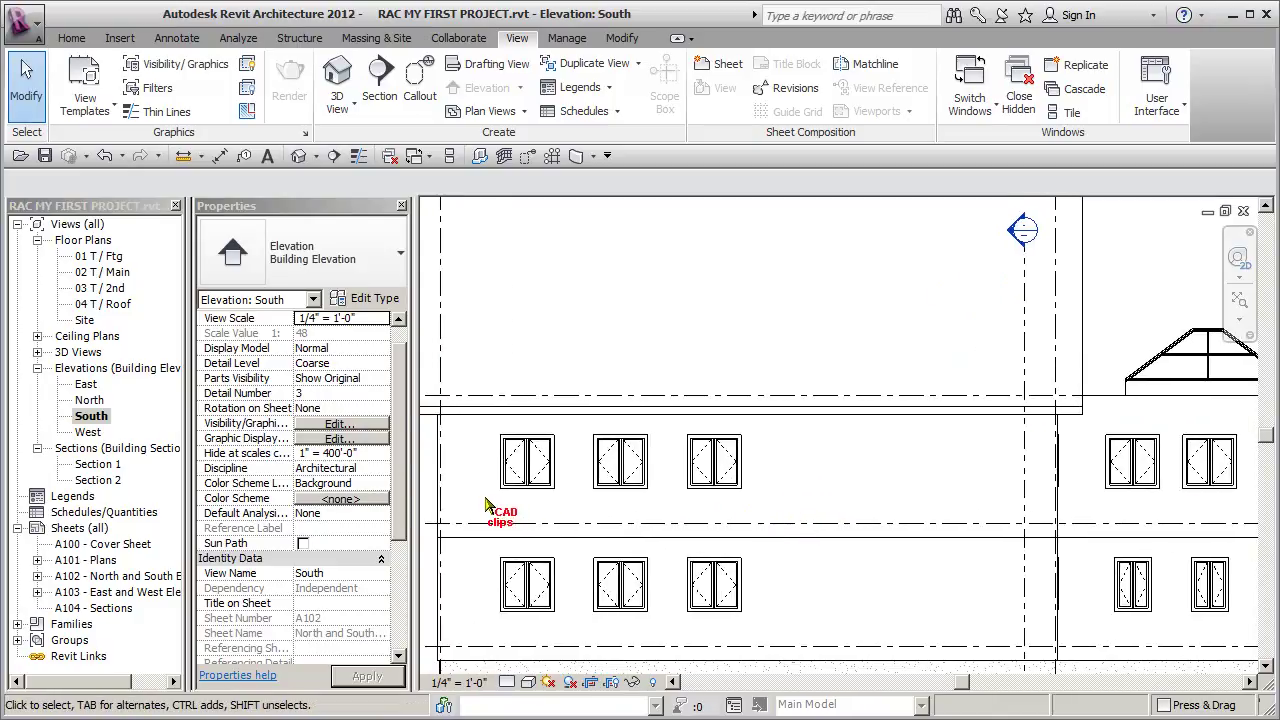
{"action": "left_click_drag", "start_coordinate": [714, 455], "coordinate": [772, 460]}
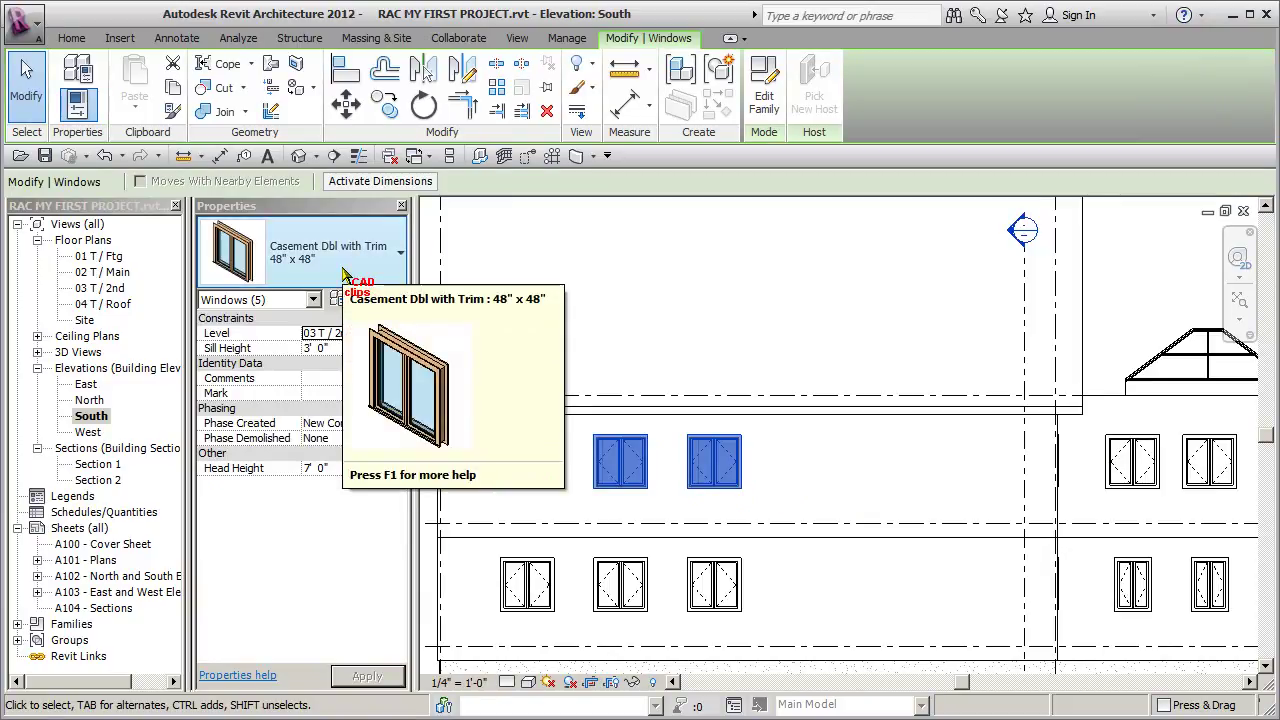
{"action": "left_click", "coordinate": [384, 104]}
{"action": "left_click", "coordinate": [524, 465]}
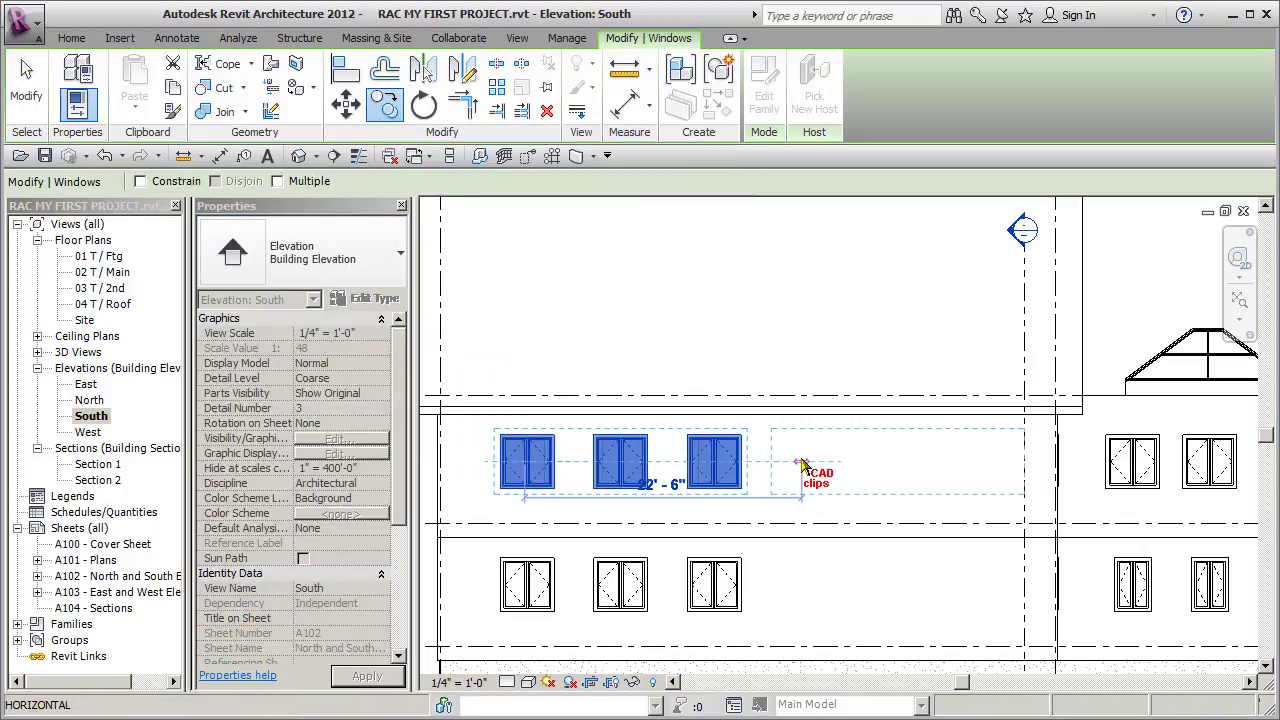
{"action": "left_click", "coordinate": [762, 488]}
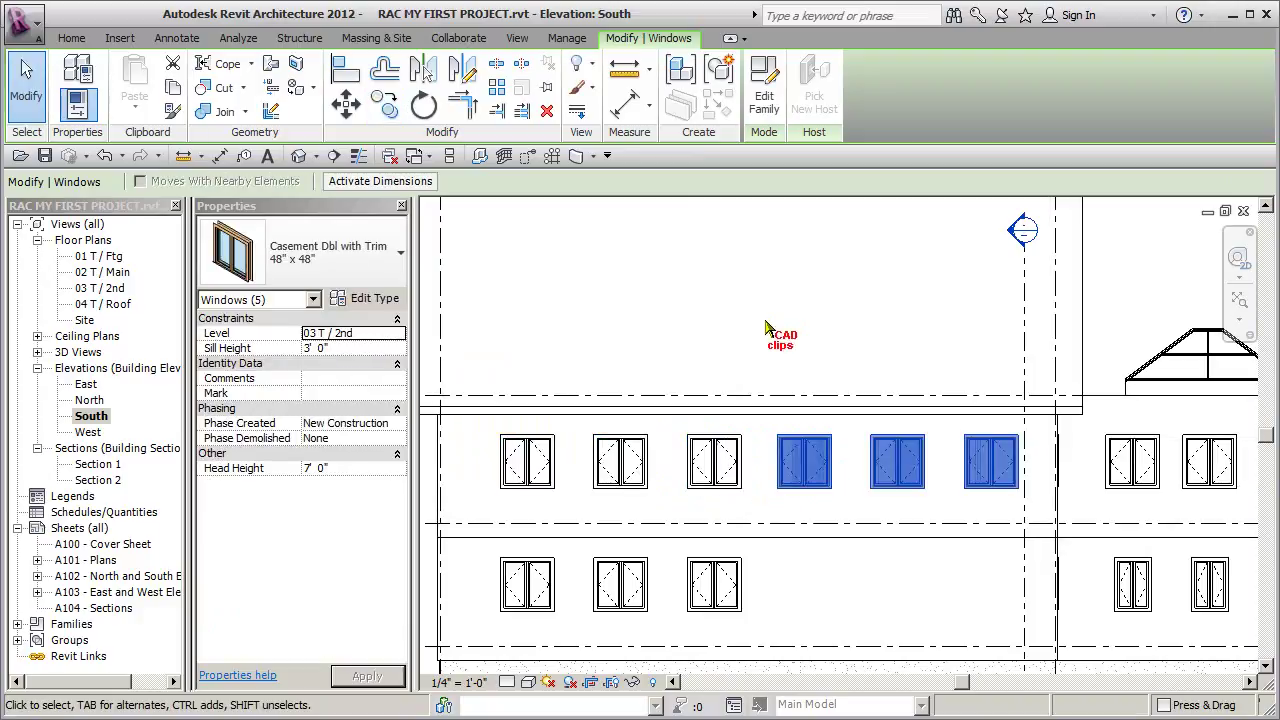
{"action": "key", "text": "Escape"}
- Open the 03 T / 2nd floor plan and bring the south wall's windows and dimensions into view
{"action": "scroll", "coordinate": [815, 469], "scroll_direction": "down", "scroll_amount": 2}
{"action": "middle_click_drag", "start_coordinate": [866, 535], "coordinate": [860, 535]}
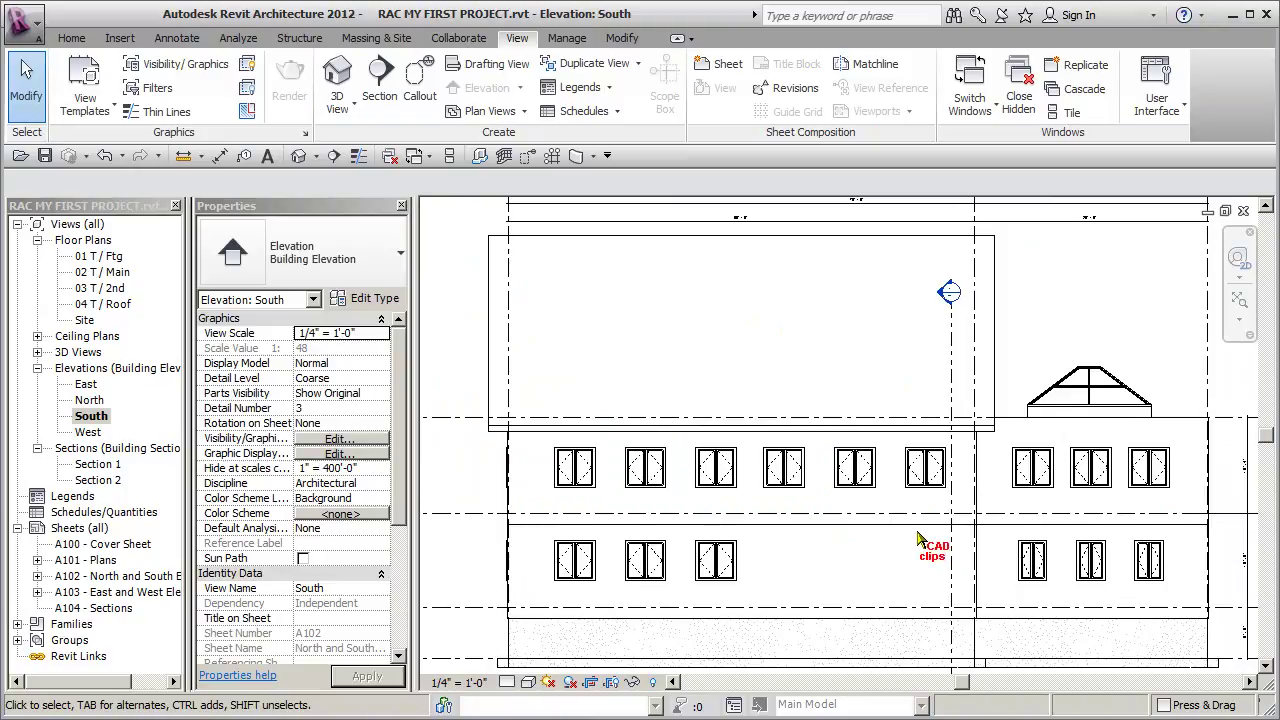
{"action": "scroll", "coordinate": [918, 540], "scroll_direction": "up", "scroll_amount": 1}
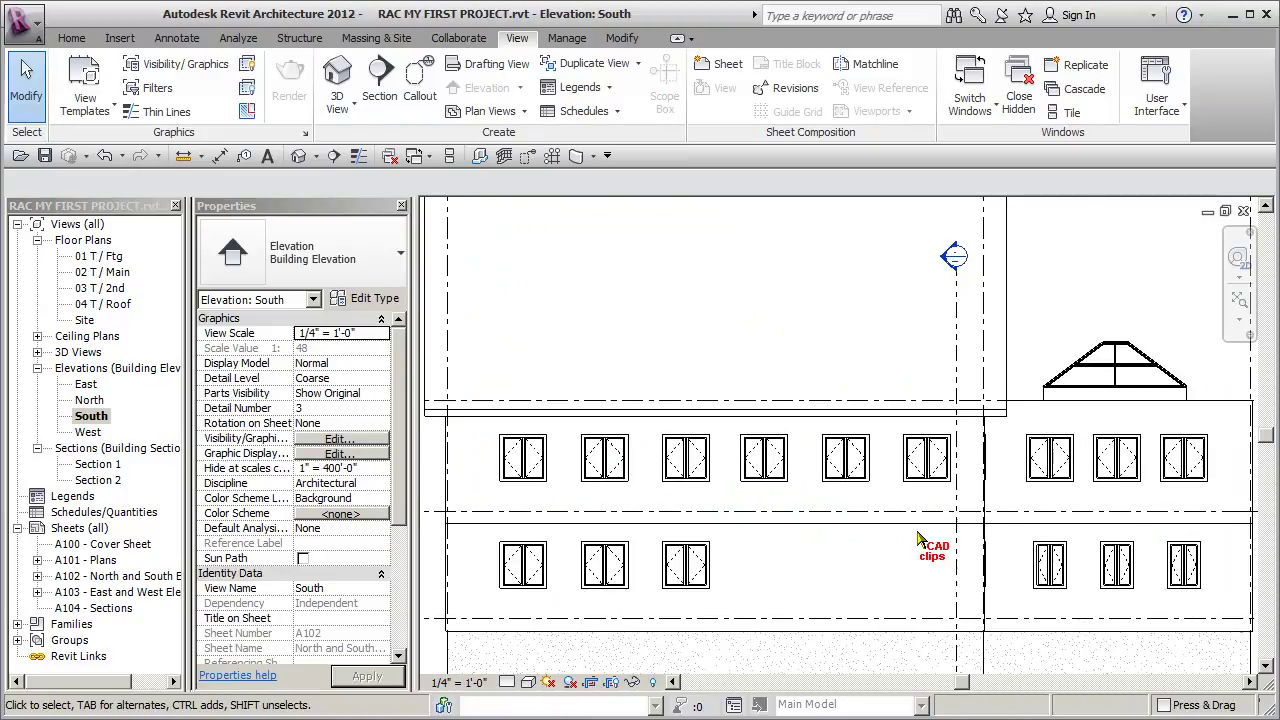
{"action": "double_click", "coordinate": [100, 288]}
{"action": "middle_click_drag", "start_coordinate": [856, 526], "coordinate": [858, 432]}
{"action": "scroll", "coordinate": [705, 550], "scroll_direction": "up", "scroll_amount": 2}
- Try to extend the south window dimension string to the three copied windows and the east corner by editing its witness lines
{"action": "left_click", "coordinate": [695, 545]}
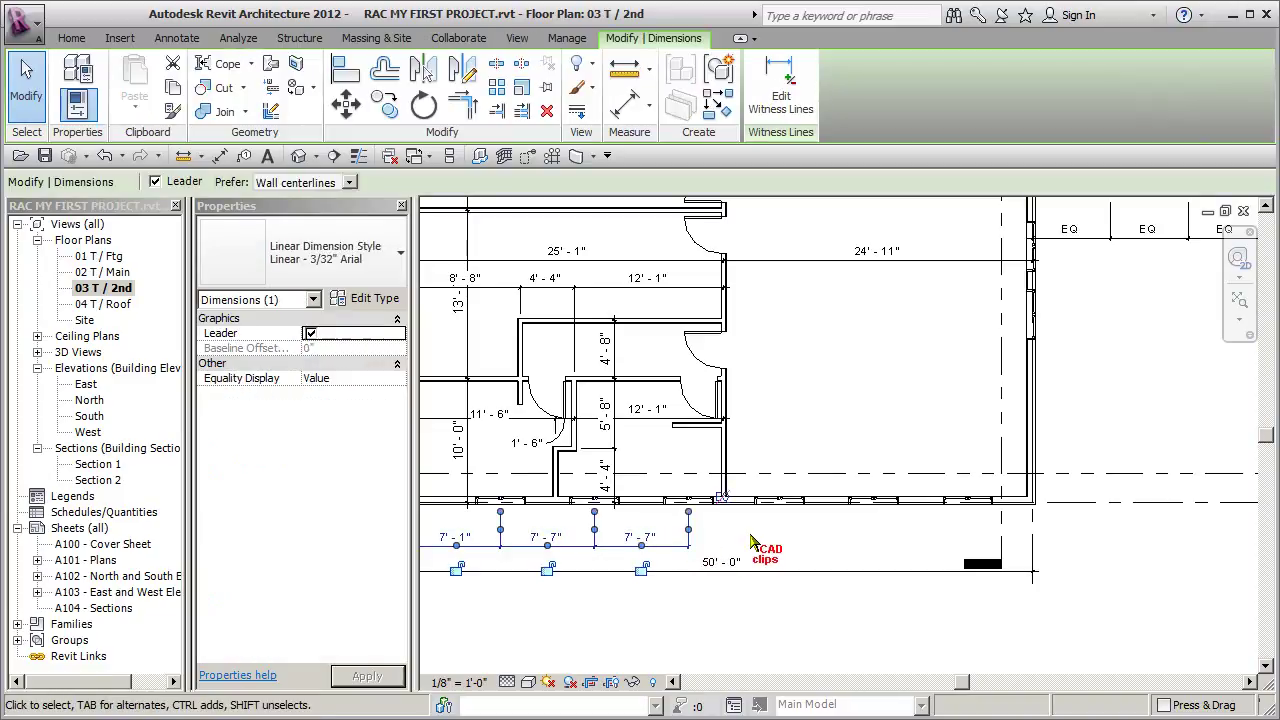
{"action": "left_click", "coordinate": [790, 95]}
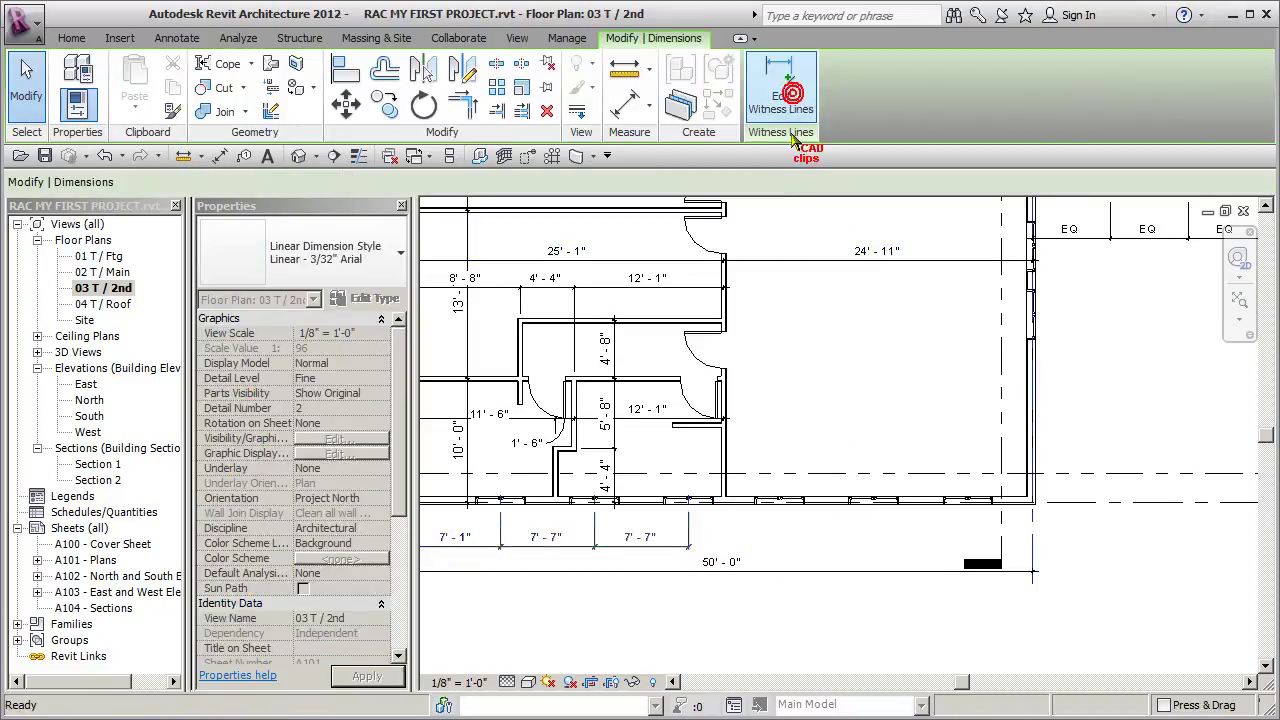
{"action": "left_click", "coordinate": [875, 500]}
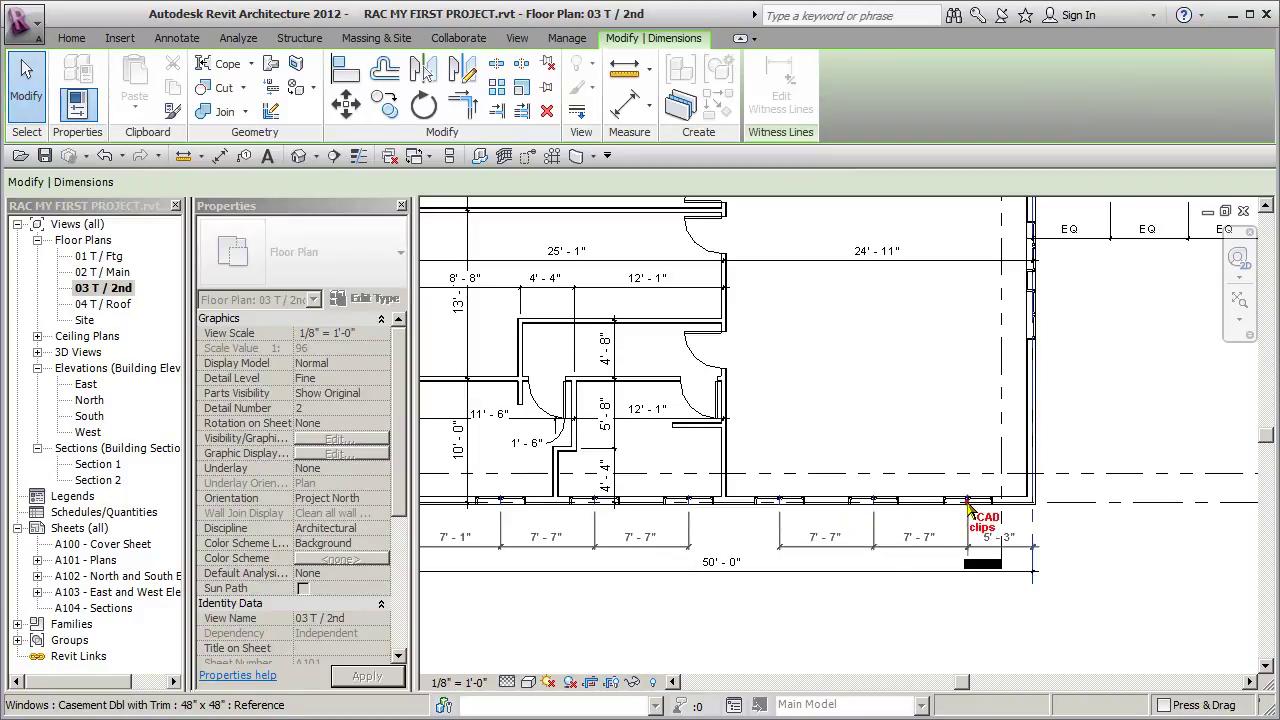
{"action": "scroll", "coordinate": [713, 550], "scroll_direction": "up", "scroll_amount": 2}
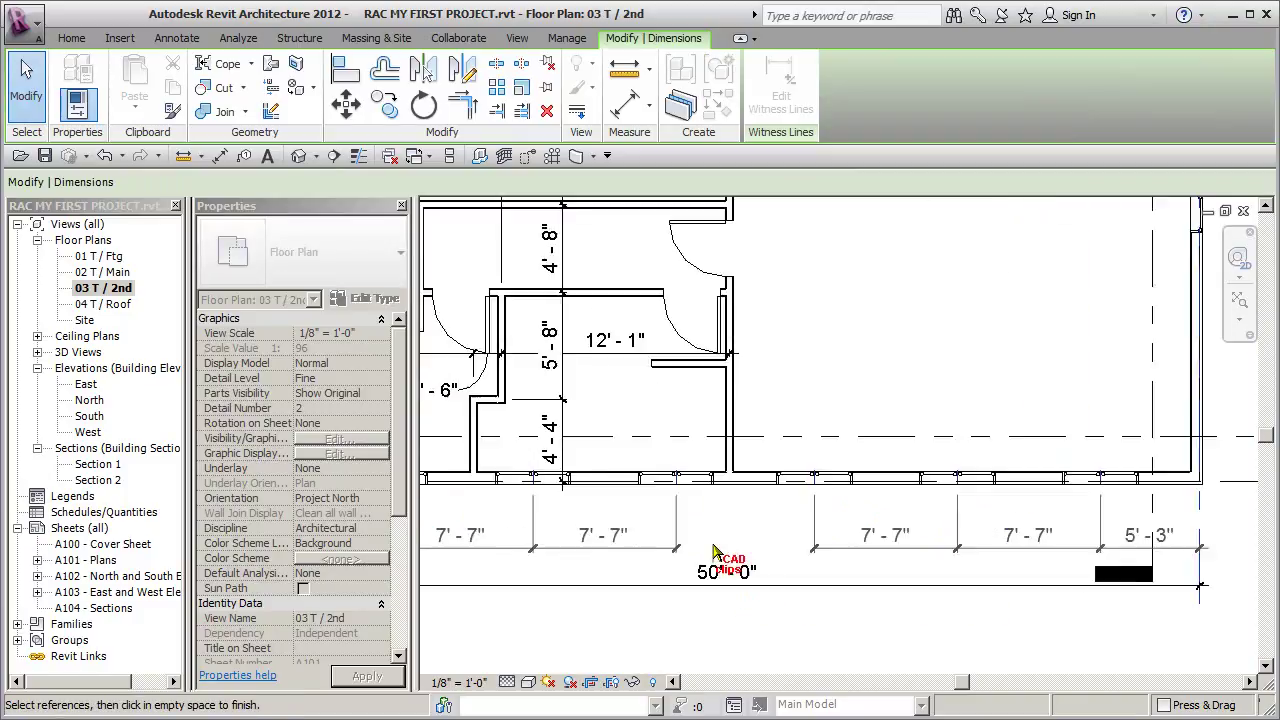
{"action": "key", "text": "Escape"}
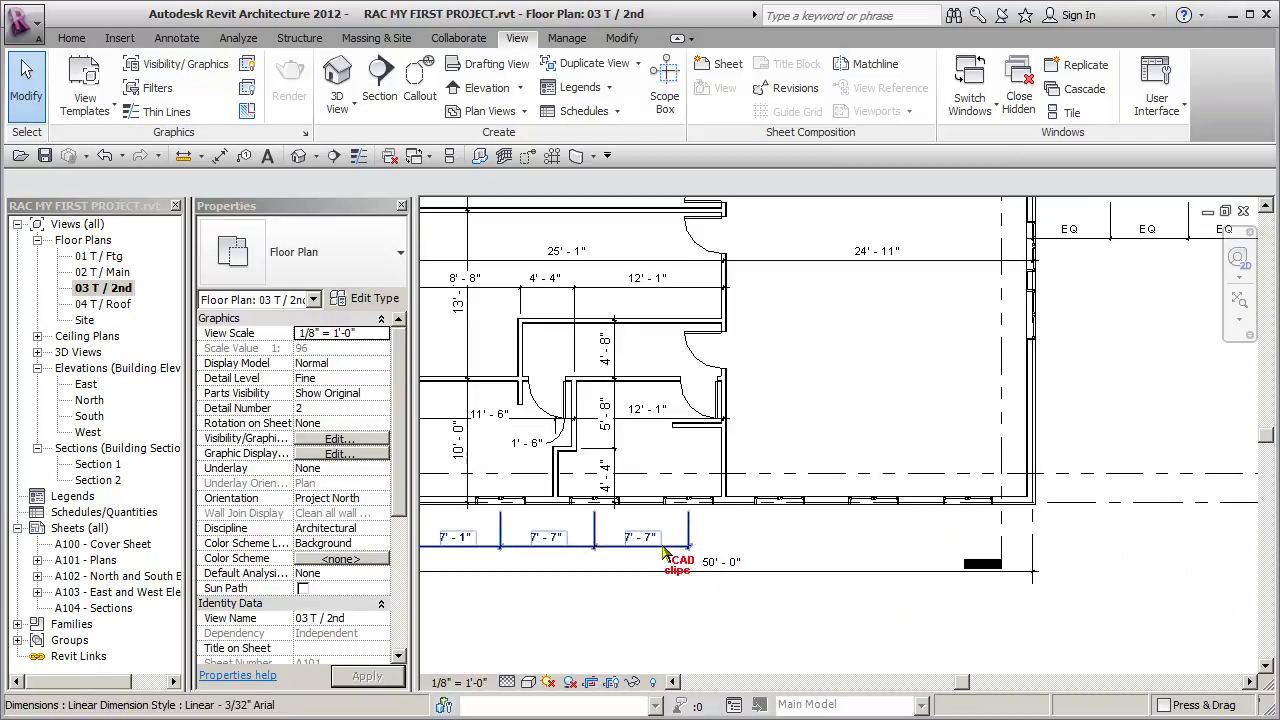
{"action": "left_click", "coordinate": [582, 545]}
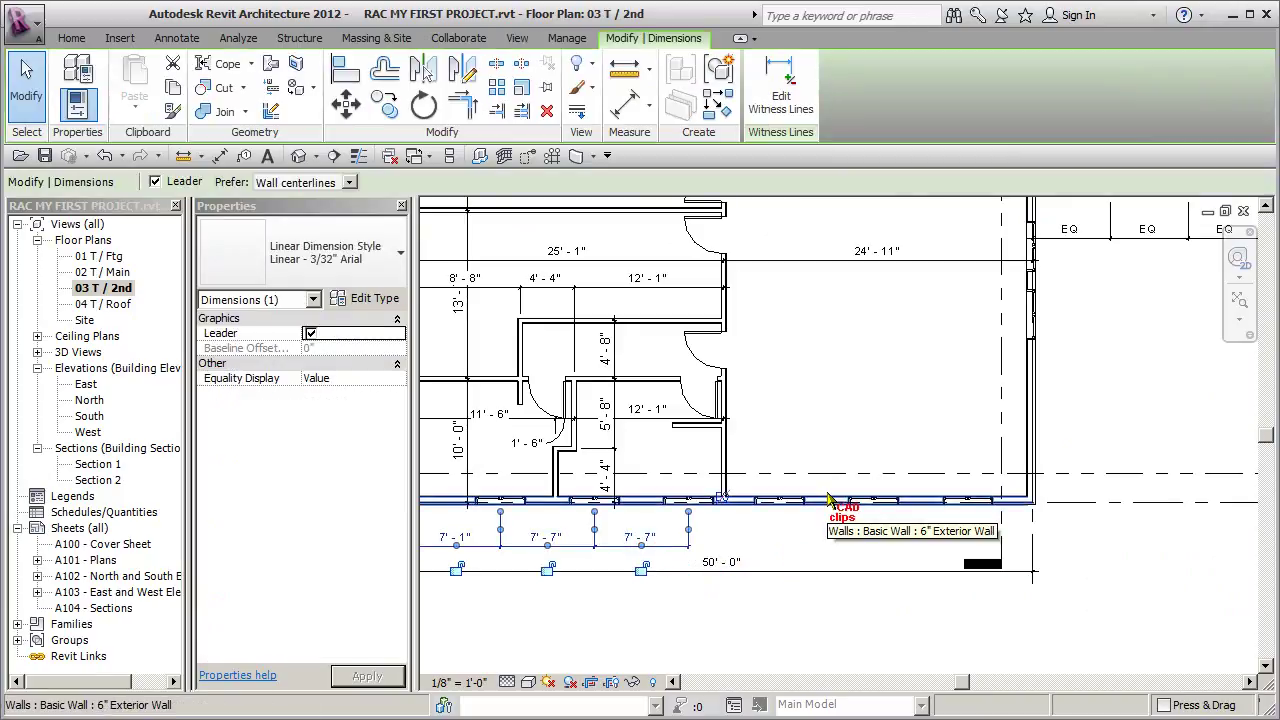
{"action": "left_click", "coordinate": [780, 88]}
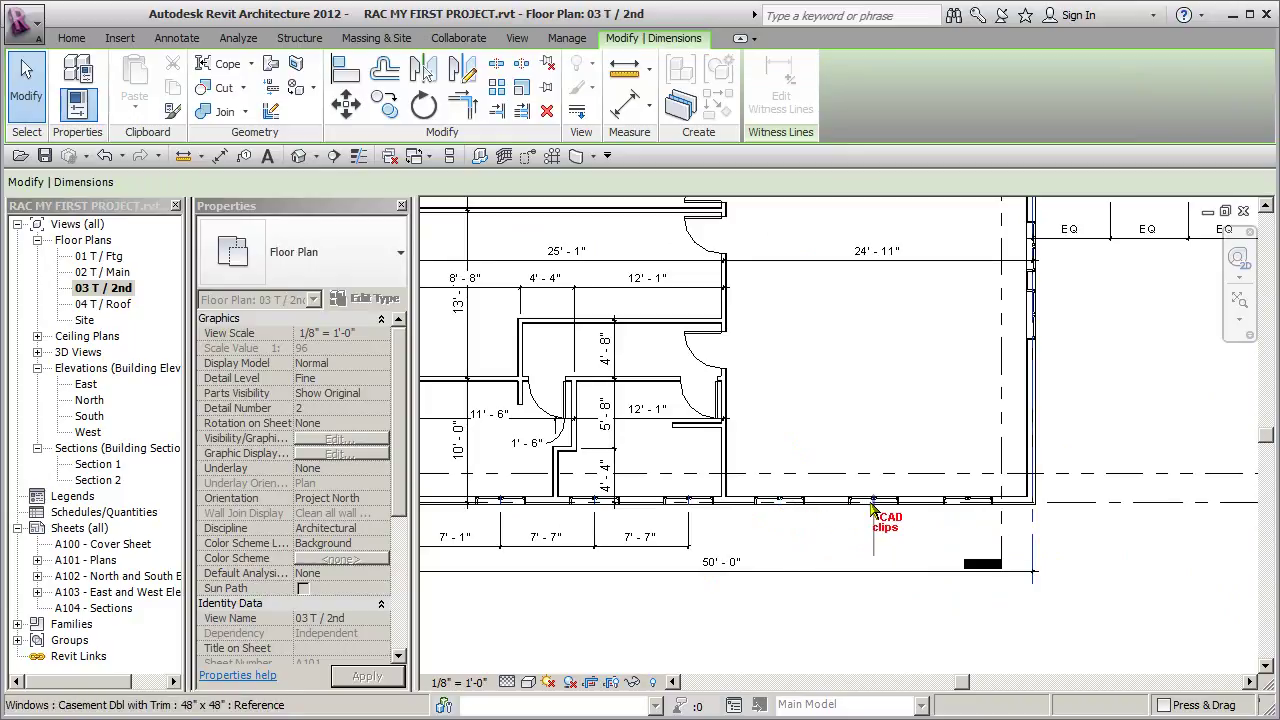
{"action": "left_click", "coordinate": [873, 503]}
{"action": "left_click", "coordinate": [972, 503]}
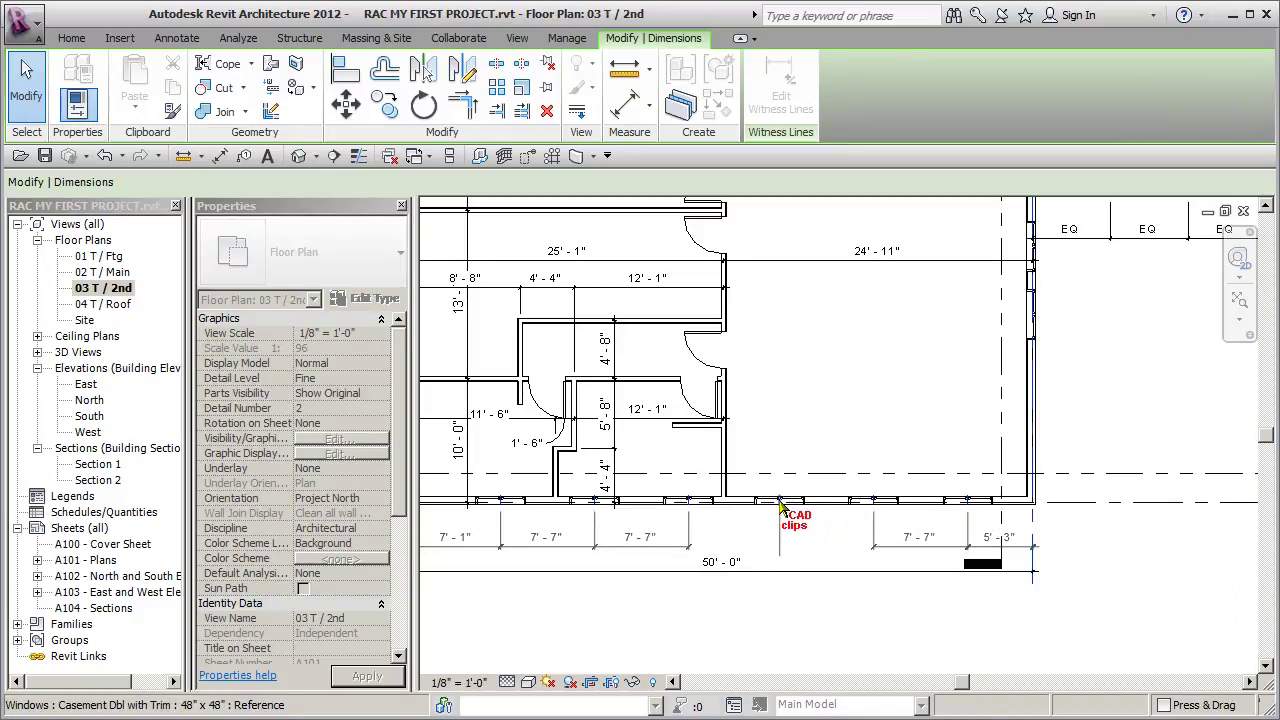
{"action": "left_click", "coordinate": [807, 570]}
{"action": "scroll", "coordinate": [790, 570], "scroll_direction": "up", "scroll_amount": 3}
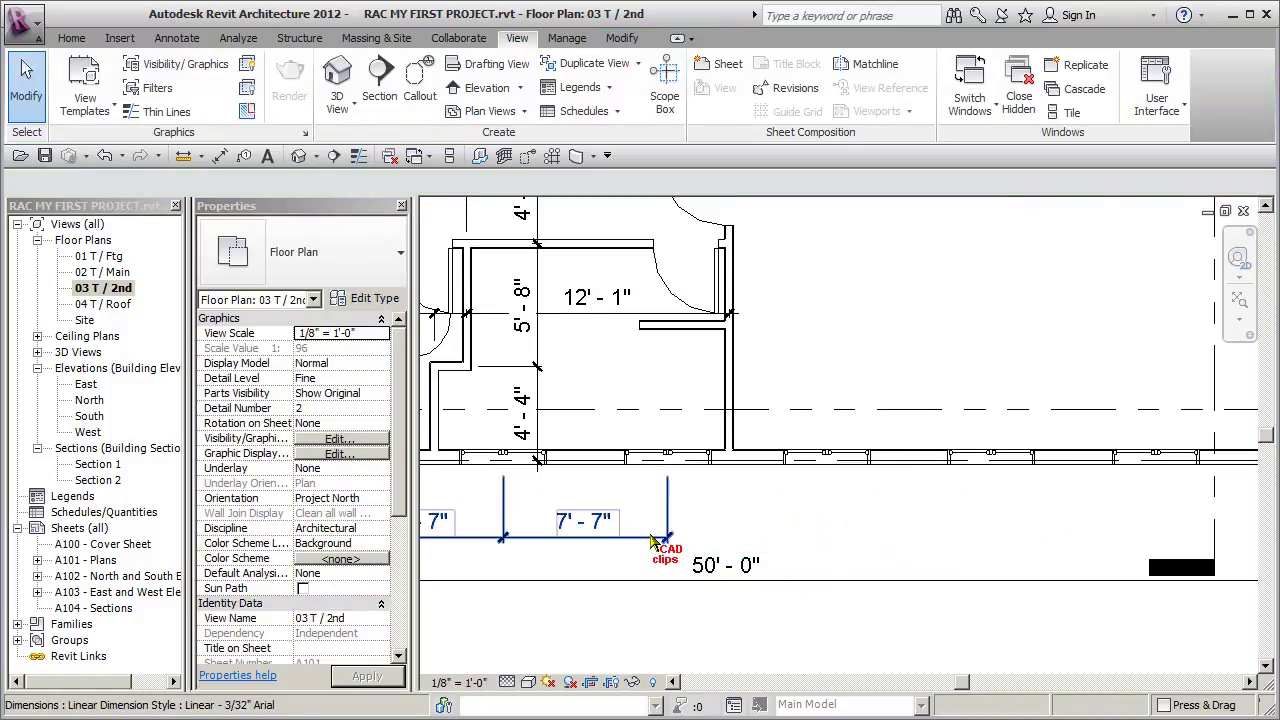
{"action": "left_click", "coordinate": [690, 557]}
{"action": "scroll", "coordinate": [706, 545], "scroll_direction": "down", "scroll_amount": 4}
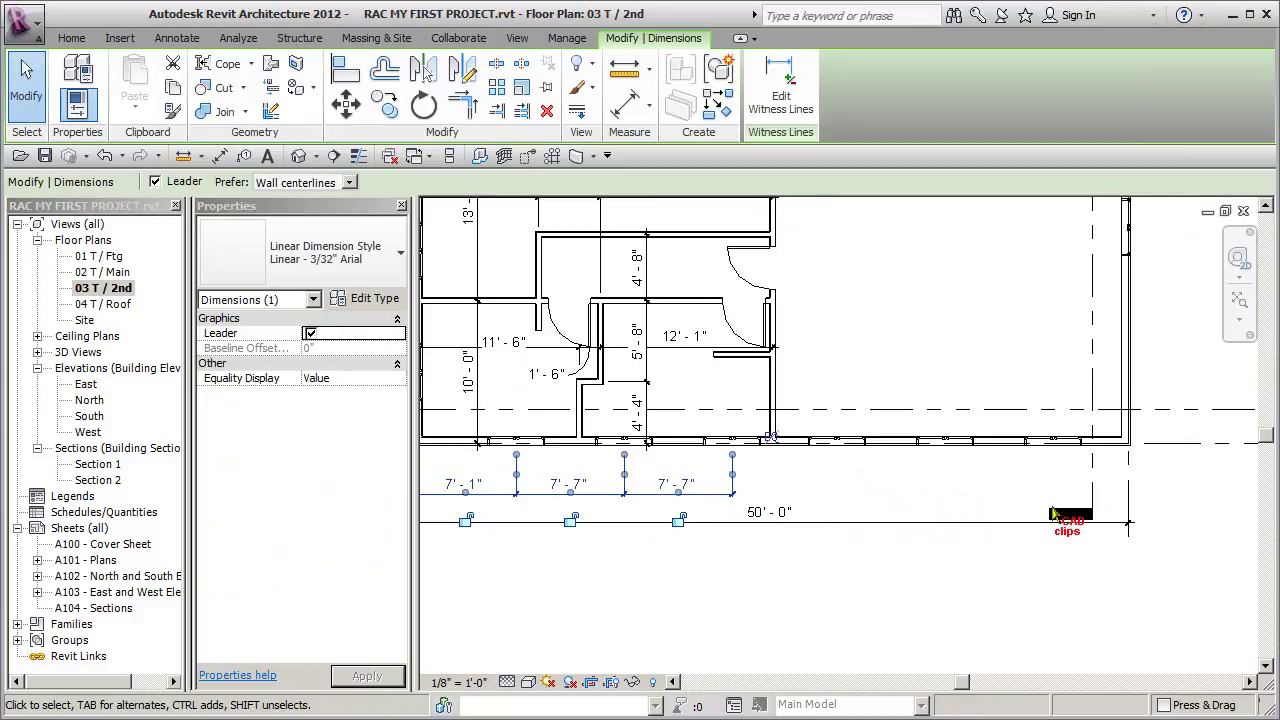
{"action": "left_click", "coordinate": [987, 526]}
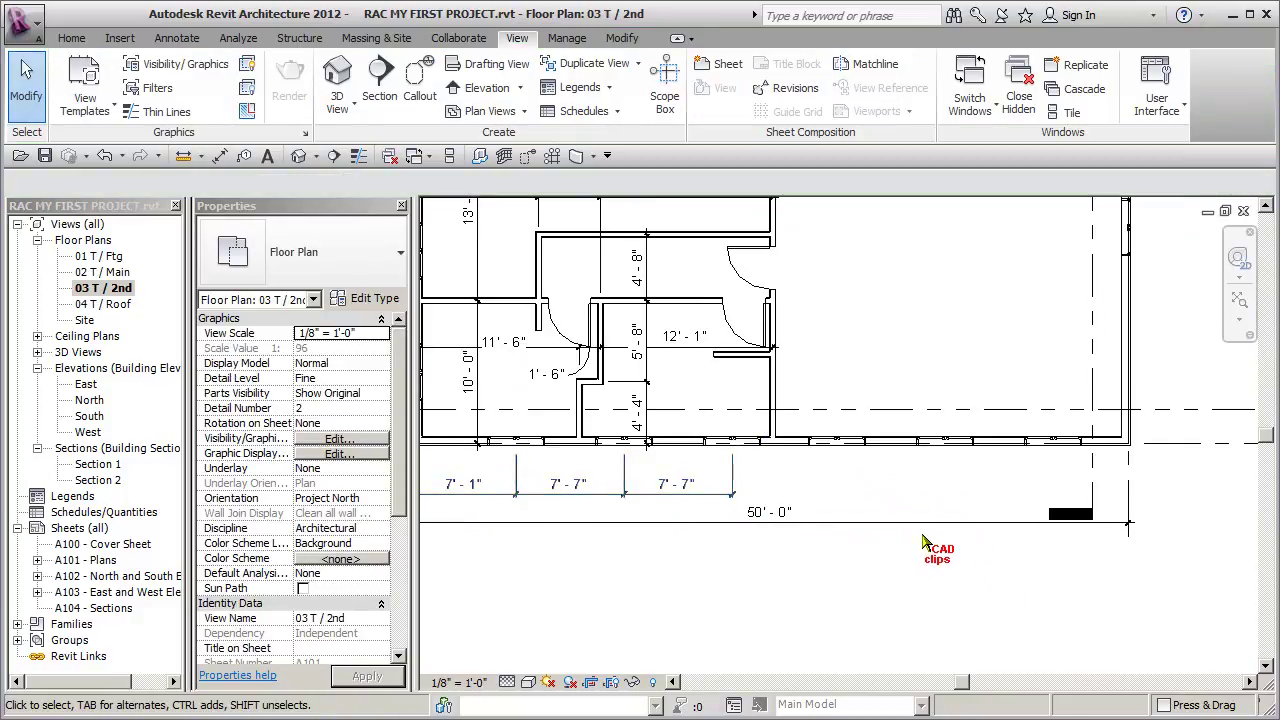
- Move the 50' - 0" overall dimension farther from the south wall and delete the incomplete window dimension string
{"action": "left_click_drag", "start_coordinate": [826, 524], "coordinate": [823, 584]}
{"action": "left_click", "coordinate": [700, 493]}
{"action": "mouse_move", "coordinate": [745, 518]}
{"action": "middle_mouse_down"}
{"action": "mouse_move", "coordinate": [848, 537]}
{"action": "mouse_move", "coordinate": [737, 514]}
{"action": "middle_mouse_up"}
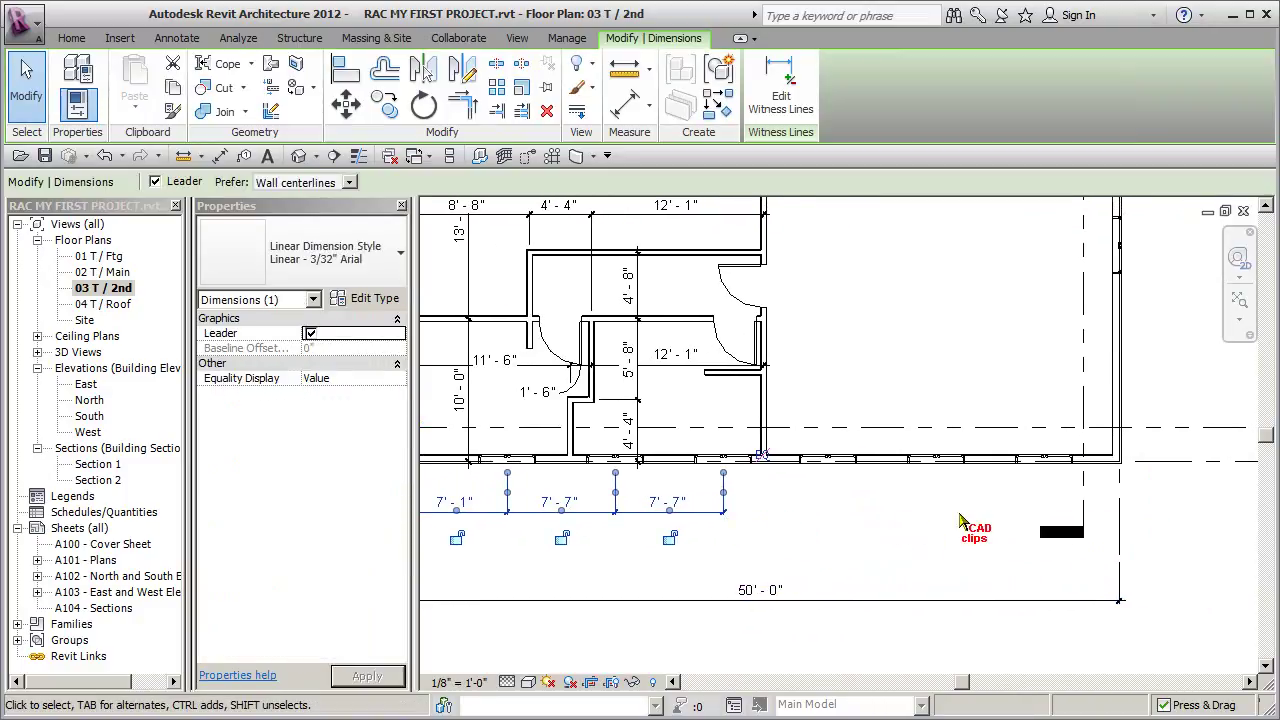
{"action": "left_click", "coordinate": [778, 524]}
{"action": "middle_click_drag", "start_coordinate": [766, 528], "coordinate": [886, 526]}
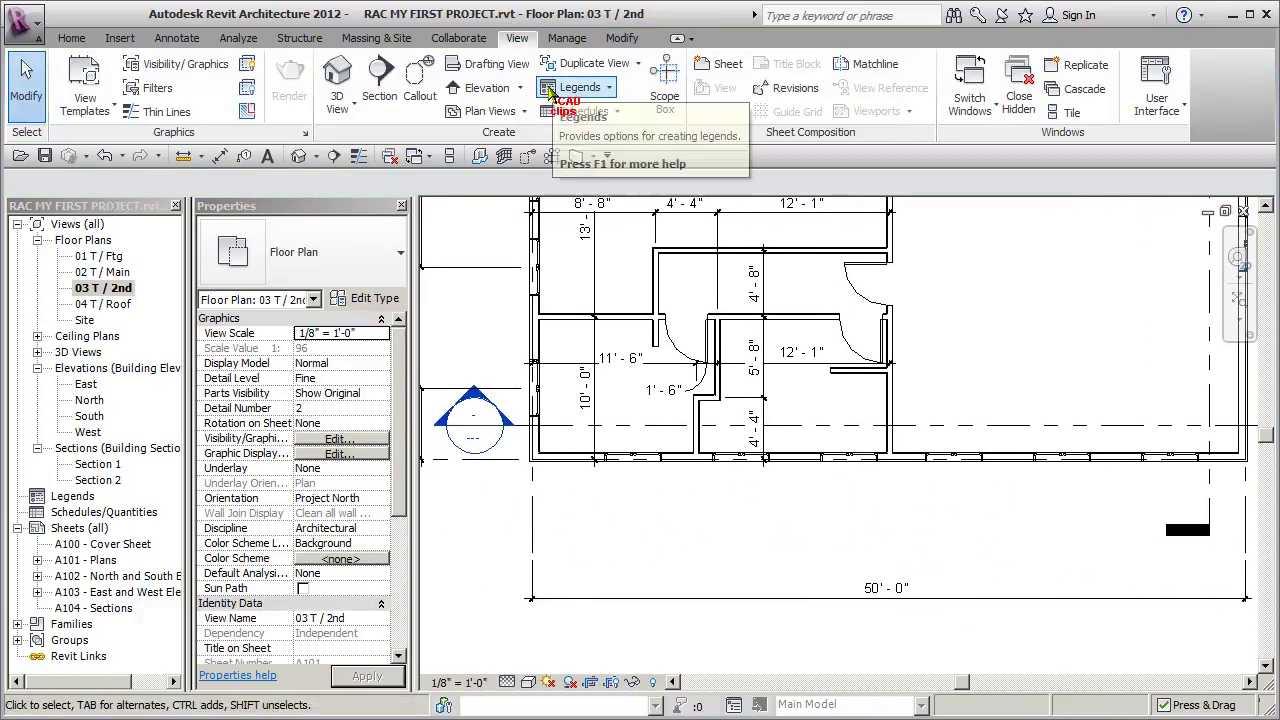
- Place an aligned dimension string along the south wall from corner to corner through the centers of all six windows
{"action": "left_click", "coordinate": [219, 156]}
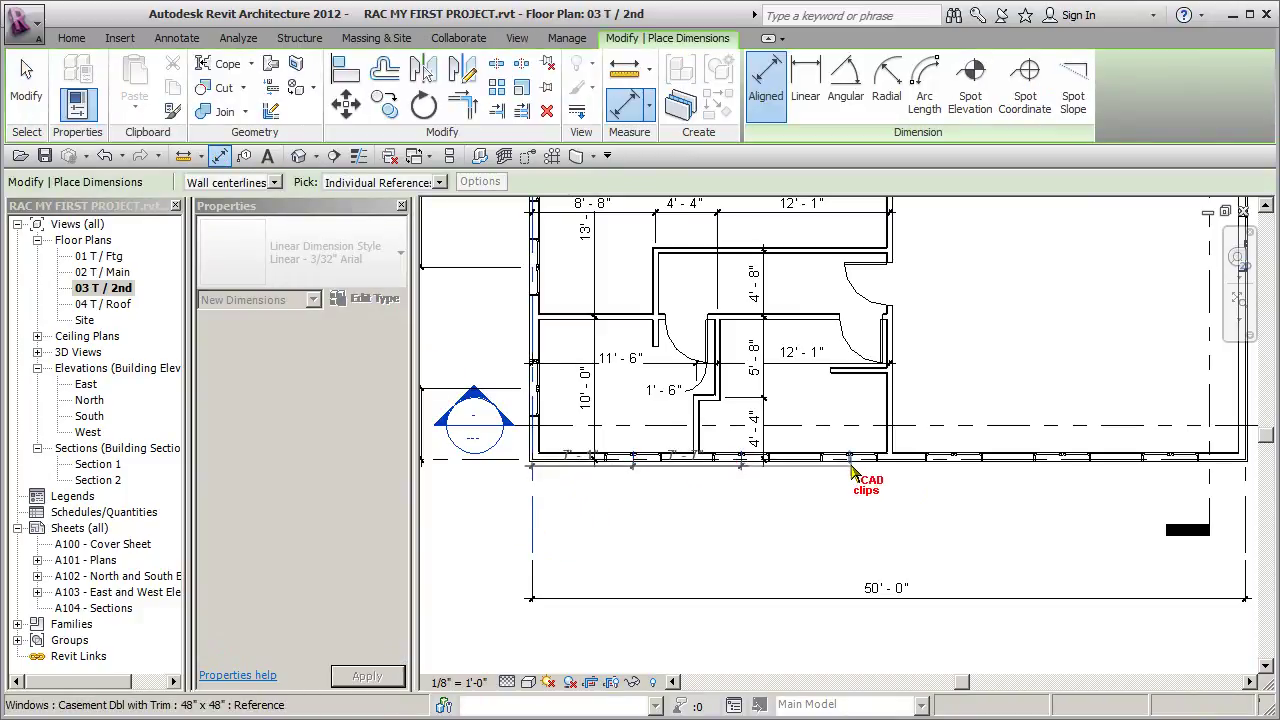
{"action": "left_click", "coordinate": [945, 489]}
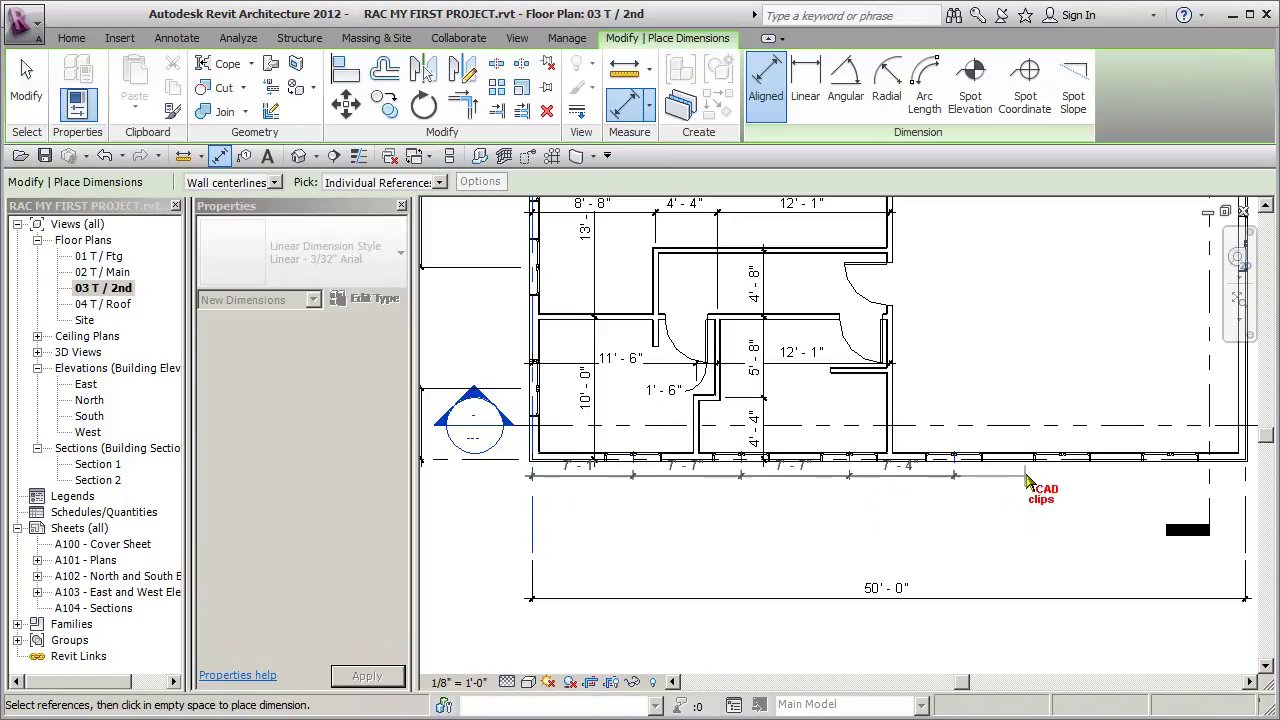
{"action": "left_click", "coordinate": [1170, 460]}
{"action": "middle_click_drag", "start_coordinate": [1162, 524], "coordinate": [980, 530]}
{"action": "left_click", "coordinate": [1066, 510]}
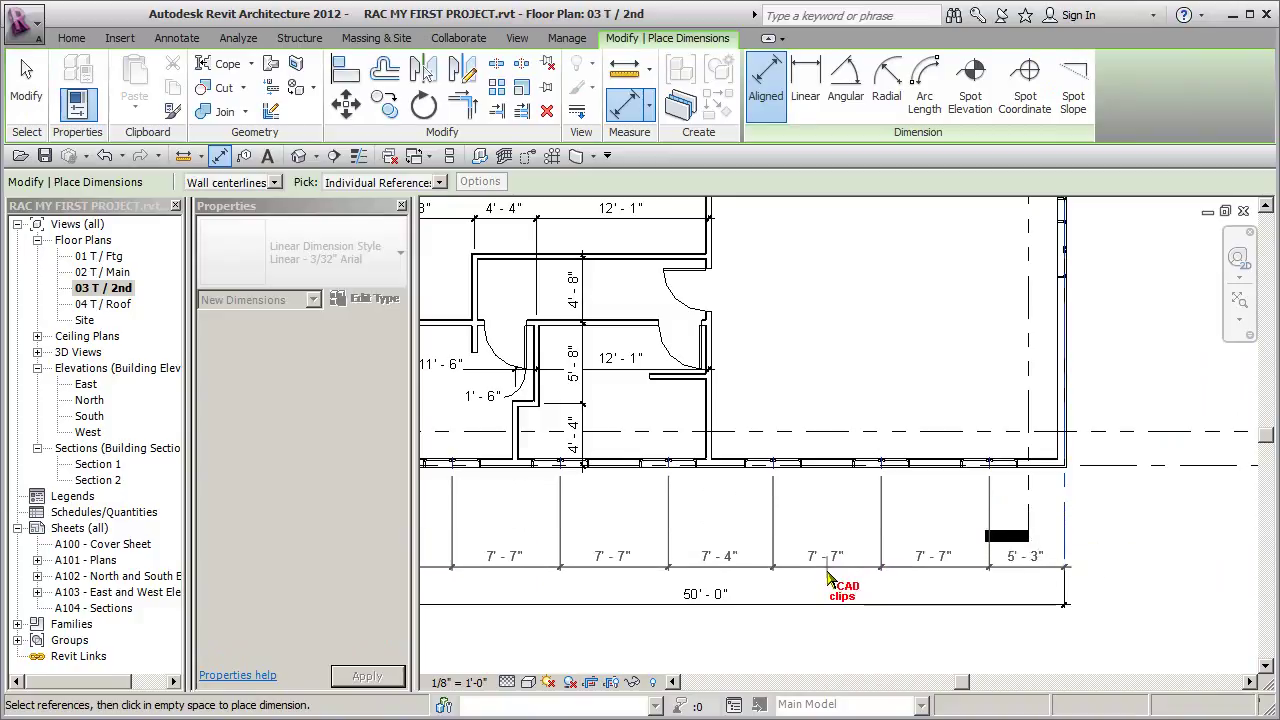
{"action": "left_click", "coordinate": [808, 548]}
{"action": "middle_click_drag", "start_coordinate": [828, 560], "coordinate": [913, 570]}
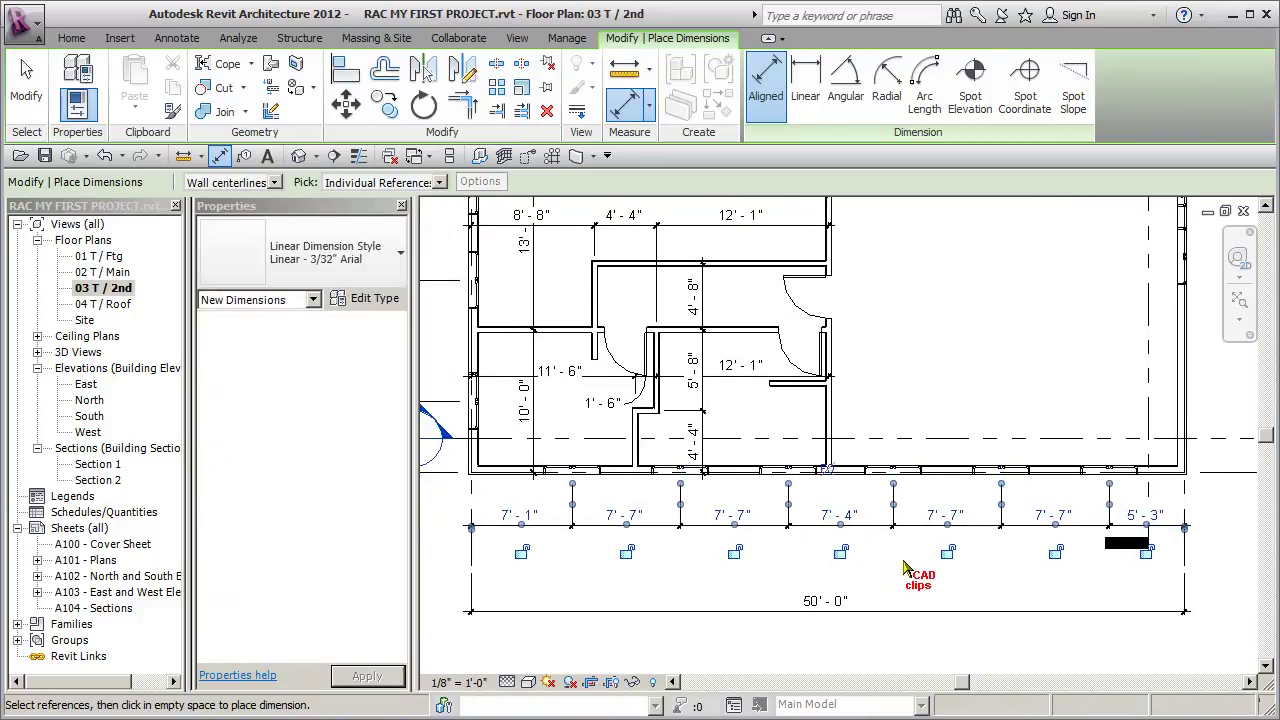
- Apply the EQ constraint to the new dimension string so the six south windows are equally spaced
{"action": "left_click", "coordinate": [828, 477]}
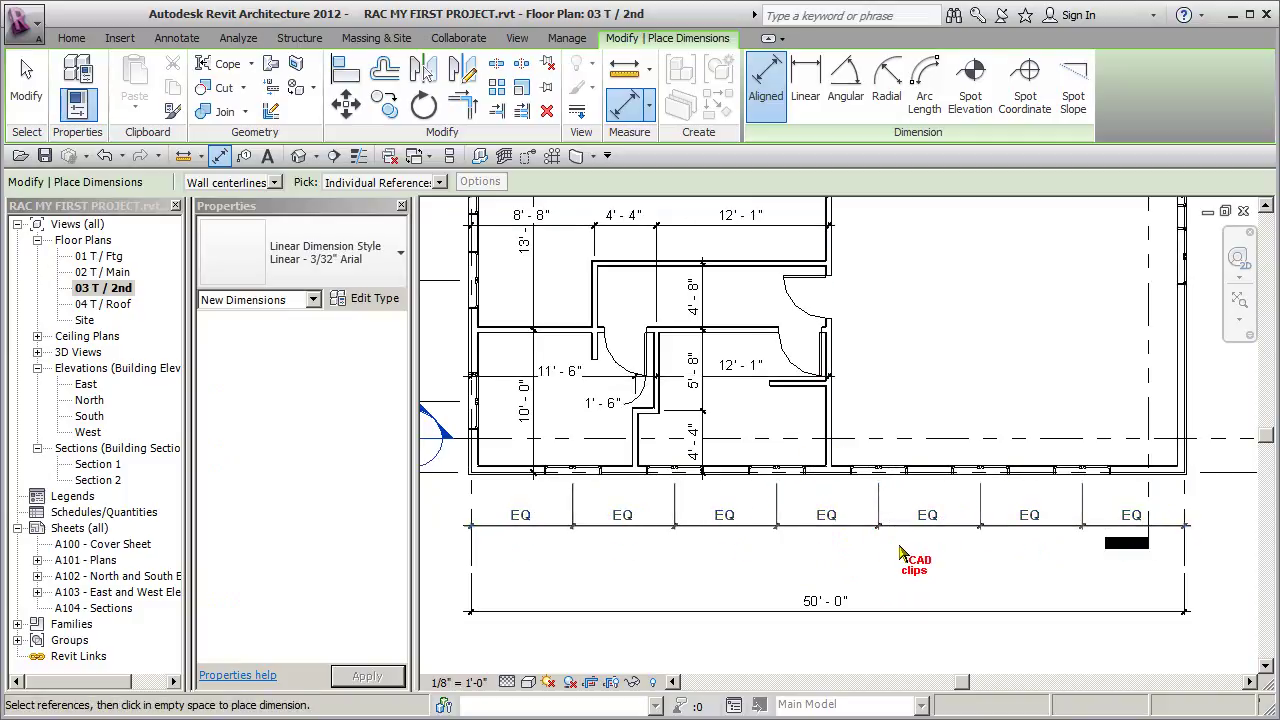
{"action": "key", "text": "Escape"}
{"action": "key", "text": "Escape"}
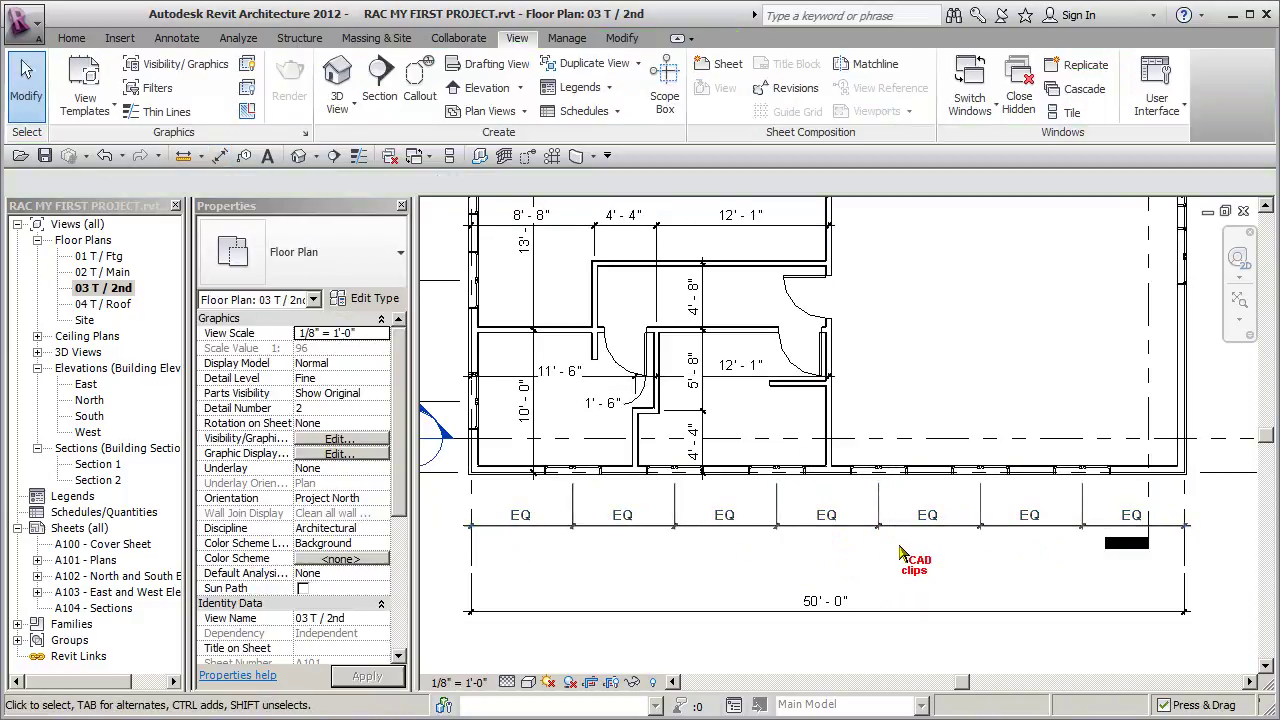
{"action": "scroll", "coordinate": [900, 550], "scroll_direction": "up", "scroll_amount": 3}
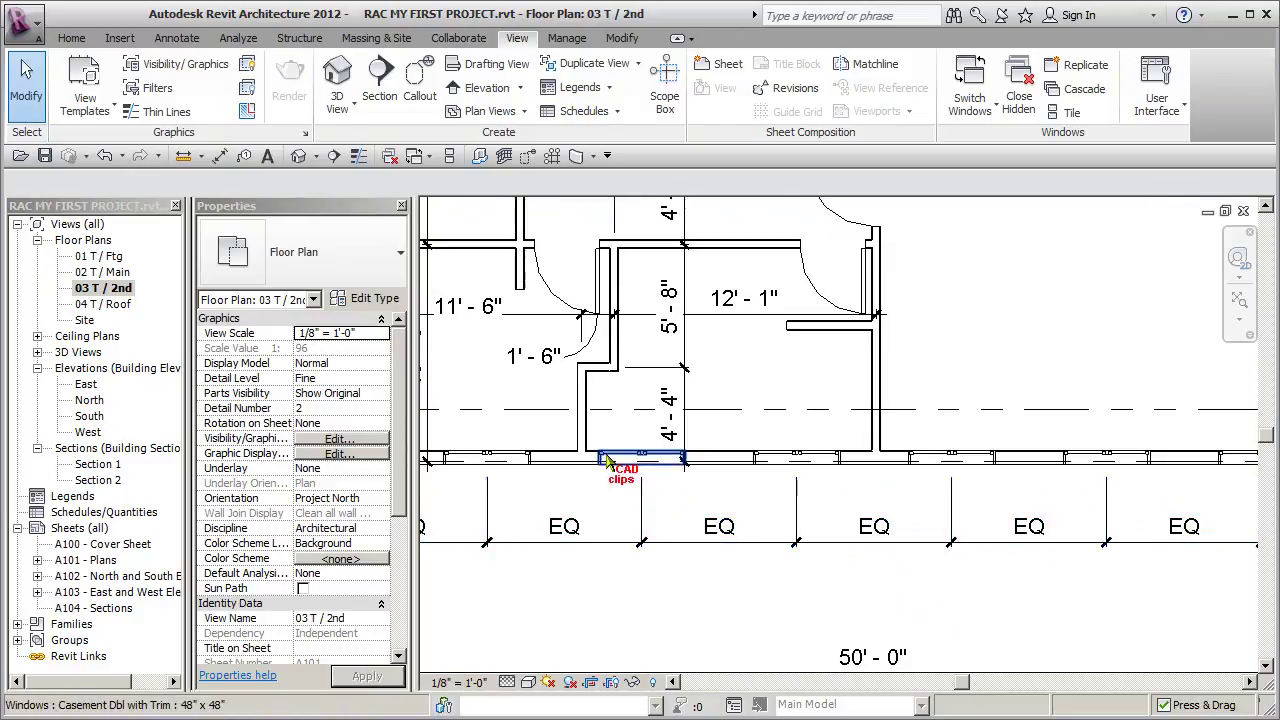
{"action": "scroll", "coordinate": [773, 557], "scroll_direction": "down", "scroll_amount": 1}
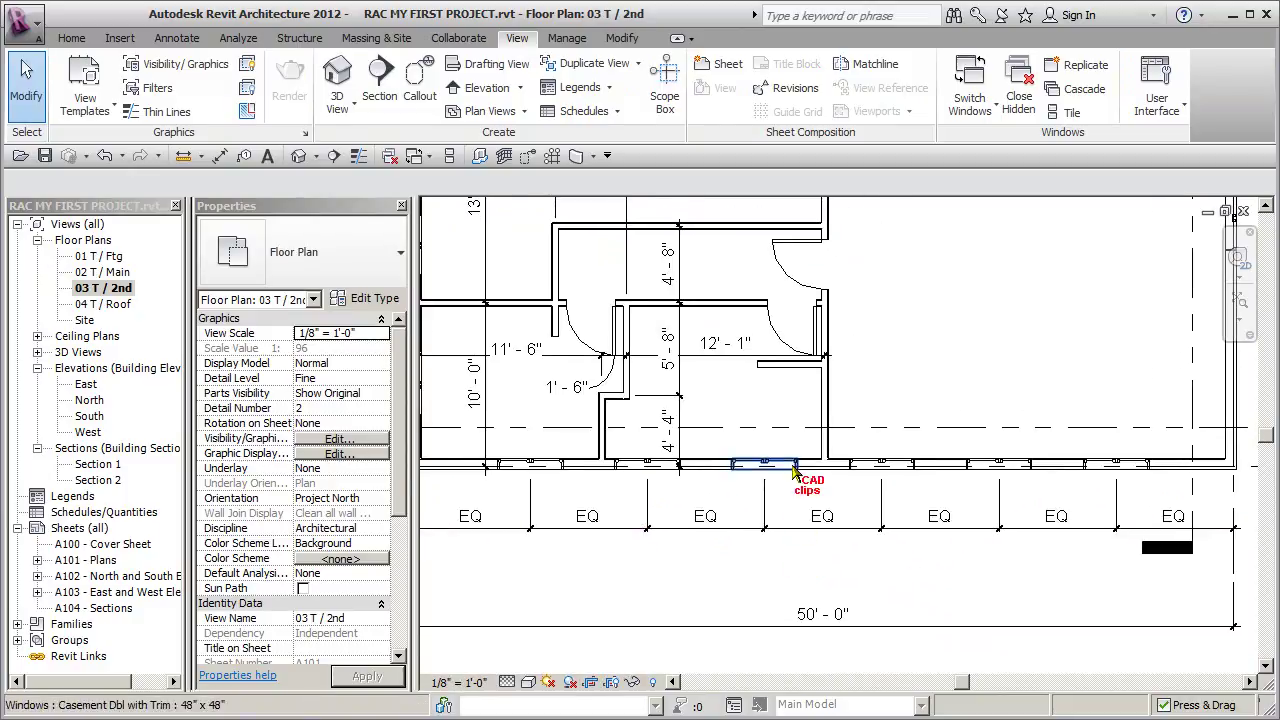
{"action": "scroll", "coordinate": [770, 502], "scroll_direction": "down", "scroll_amount": 1}
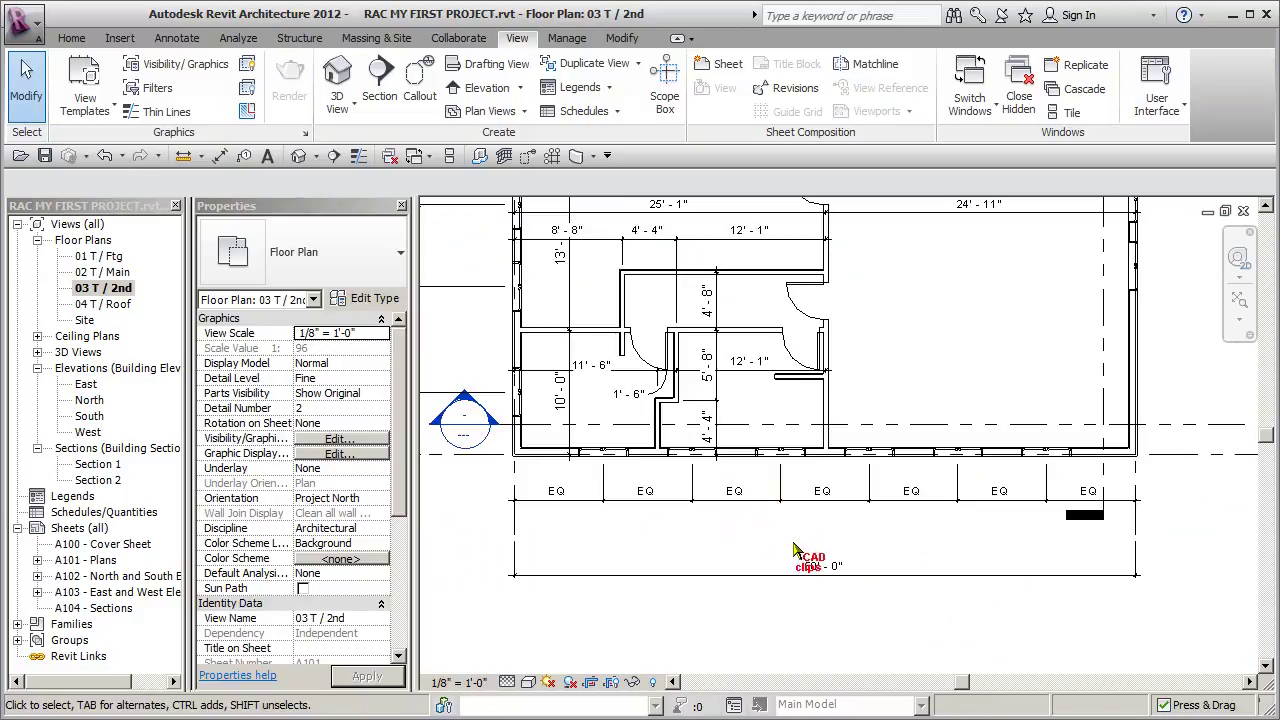
- Bring the EQ string and the 50' - 0" dimension closer together and shorten the Section 2 line's end toward the south wall
{"action": "left_click_drag", "start_coordinate": [805, 512], "coordinate": [803, 545]}
{"action": "left_click", "coordinate": [1100, 515]}
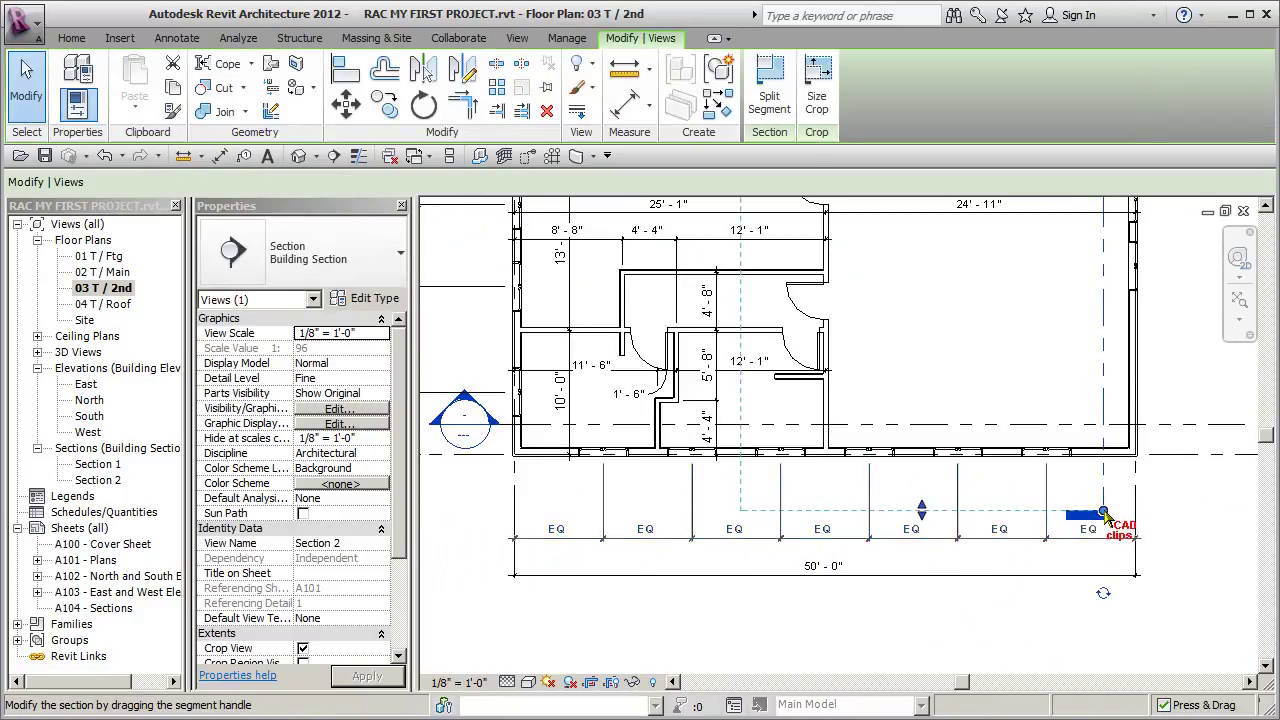
{"action": "left_click", "coordinate": [970, 575]}
{"action": "left_click_drag", "start_coordinate": [969, 575], "coordinate": [969, 563]}
{"action": "left_click", "coordinate": [895, 601]}
{"action": "scroll", "coordinate": [765, 610], "scroll_direction": "down", "scroll_amount": 2}
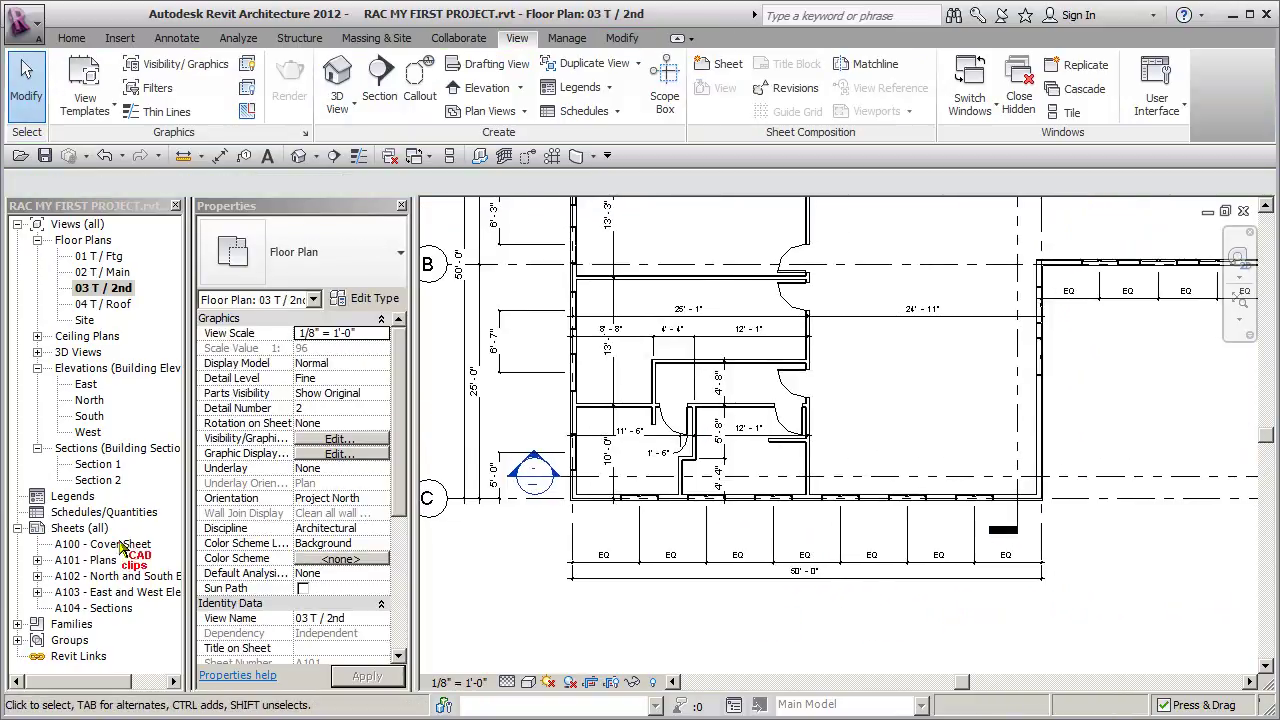
- In the South elevation, align the center of the lower window nearest grid 1 with the window above and lock the alignment
{"action": "double_click", "coordinate": [89, 416]}
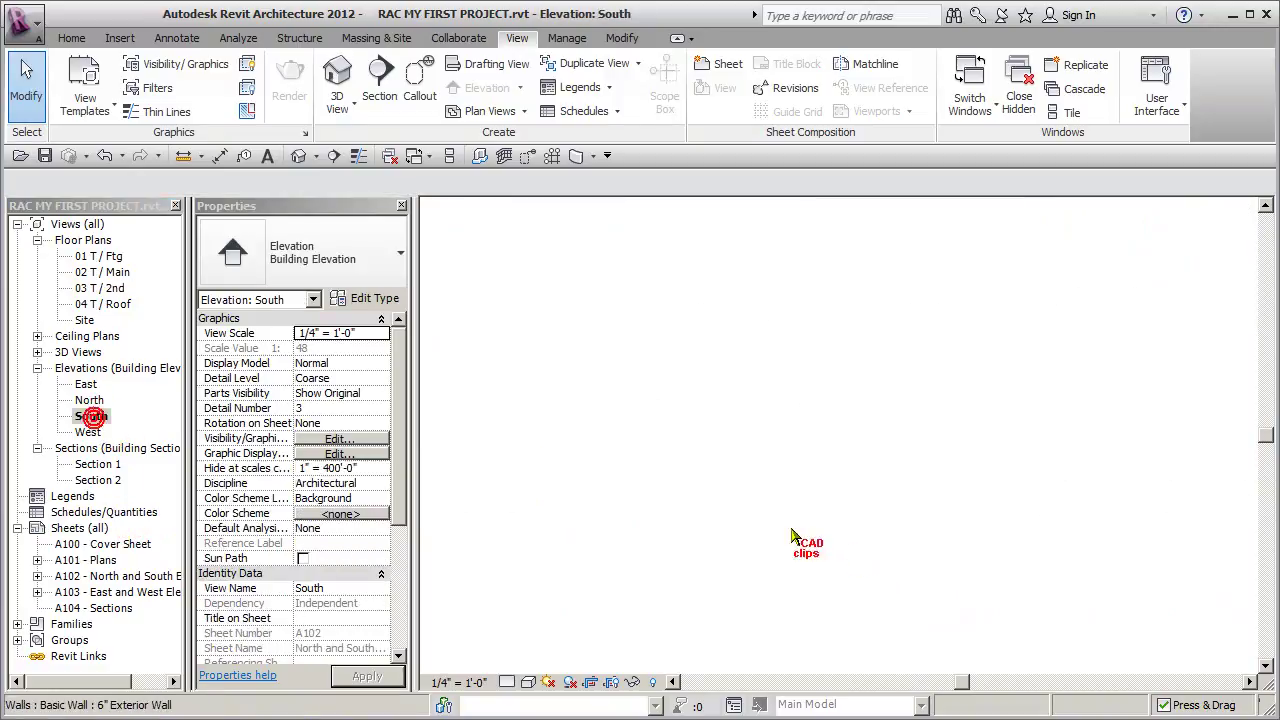
{"action": "middle_click_drag", "start_coordinate": [845, 552], "coordinate": [920, 563]}
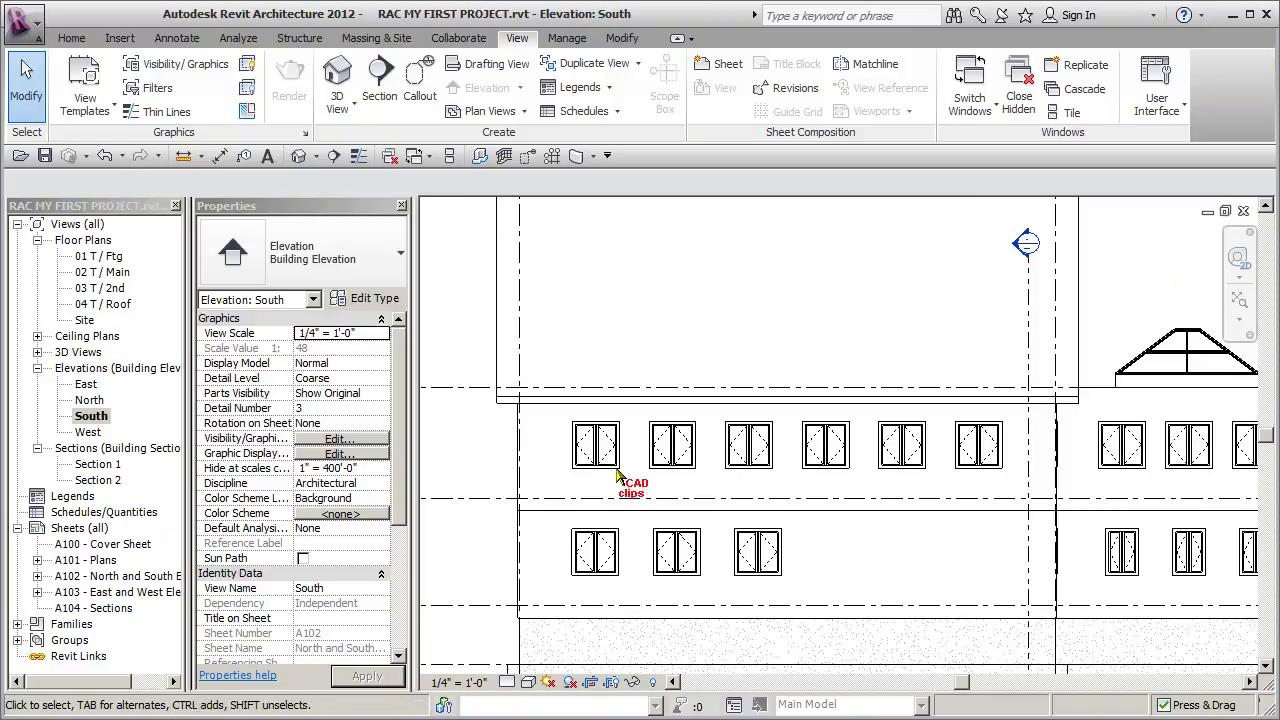
{"action": "scroll", "coordinate": [745, 495], "scroll_direction": "up", "scroll_amount": 3}
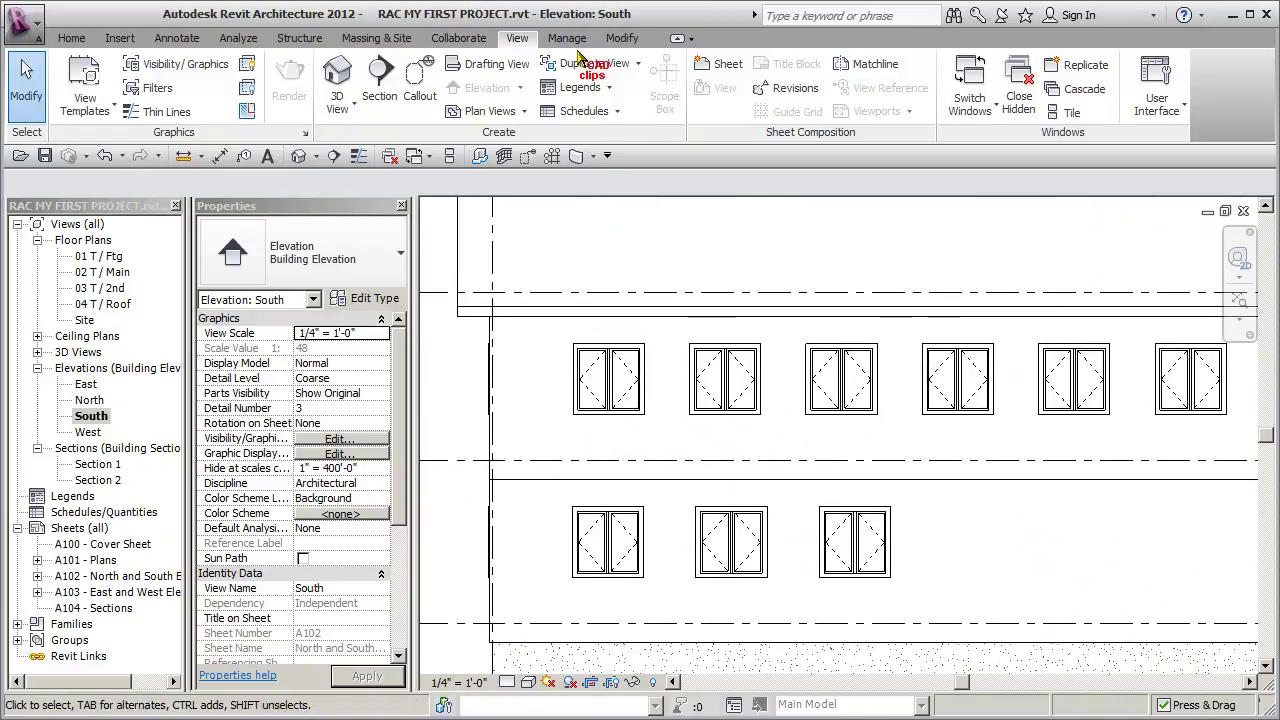
{"action": "left_click", "coordinate": [621, 39]}
{"action": "left_click", "coordinate": [347, 72]}
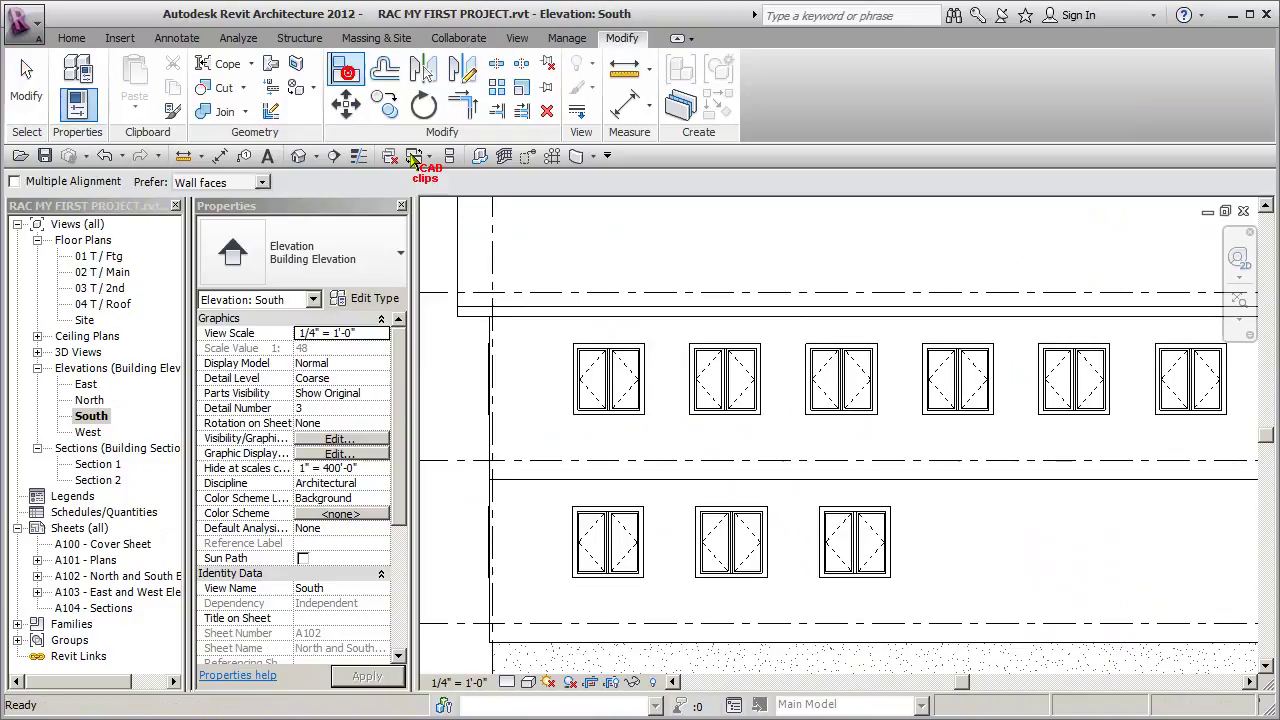
{"action": "left_click", "coordinate": [611, 372]}
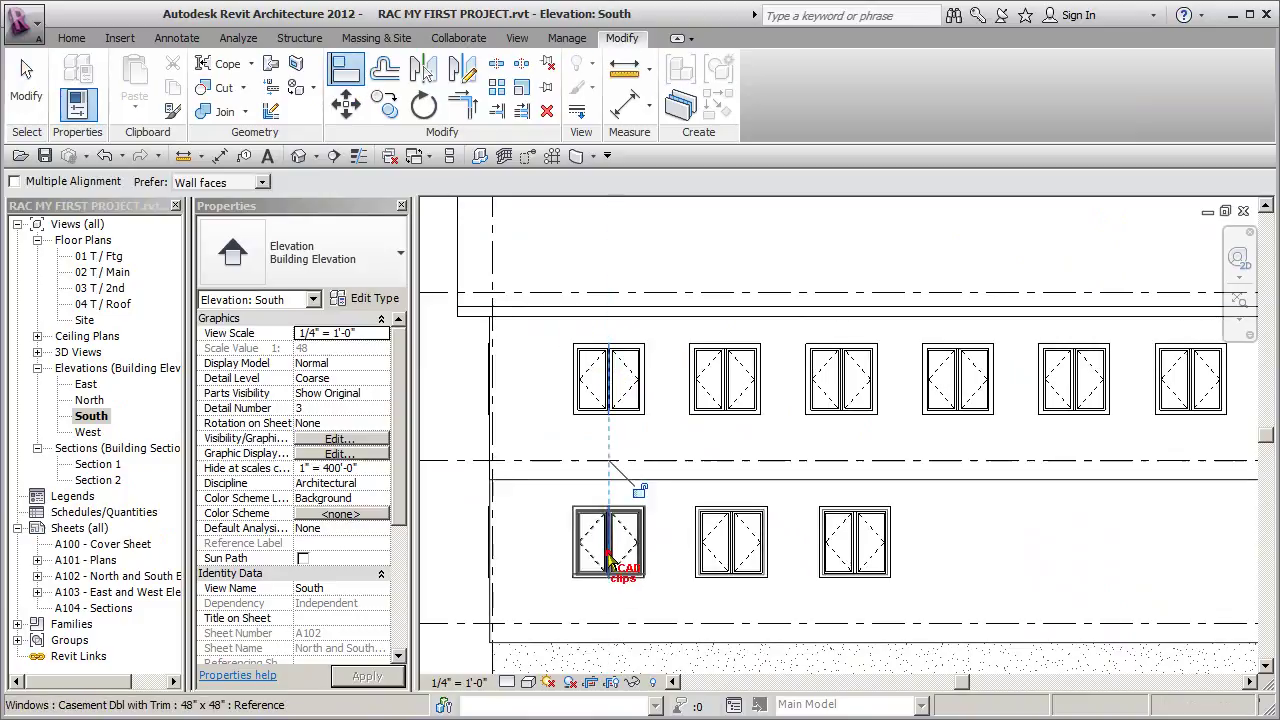
{"action": "left_click", "coordinate": [640, 490]}
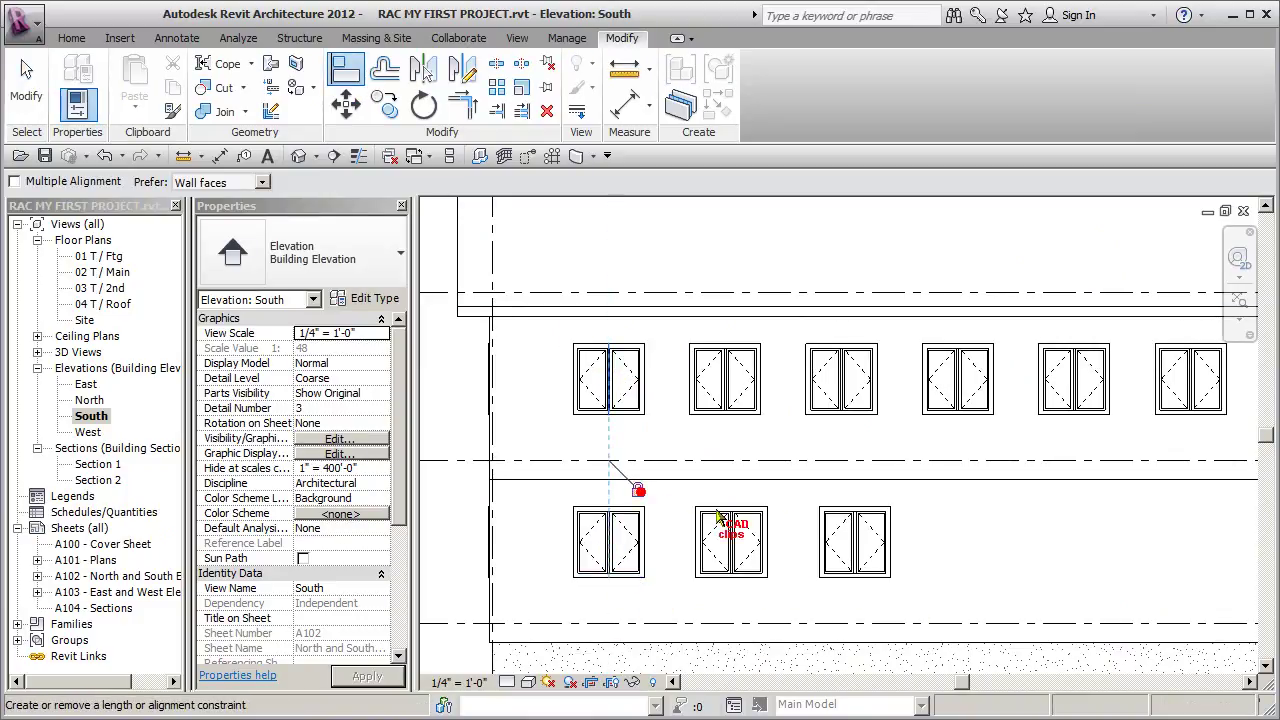
- Align the centers of the second and third lower windows with the windows directly above them and lock each alignment
{"action": "left_click", "coordinate": [727, 377]}
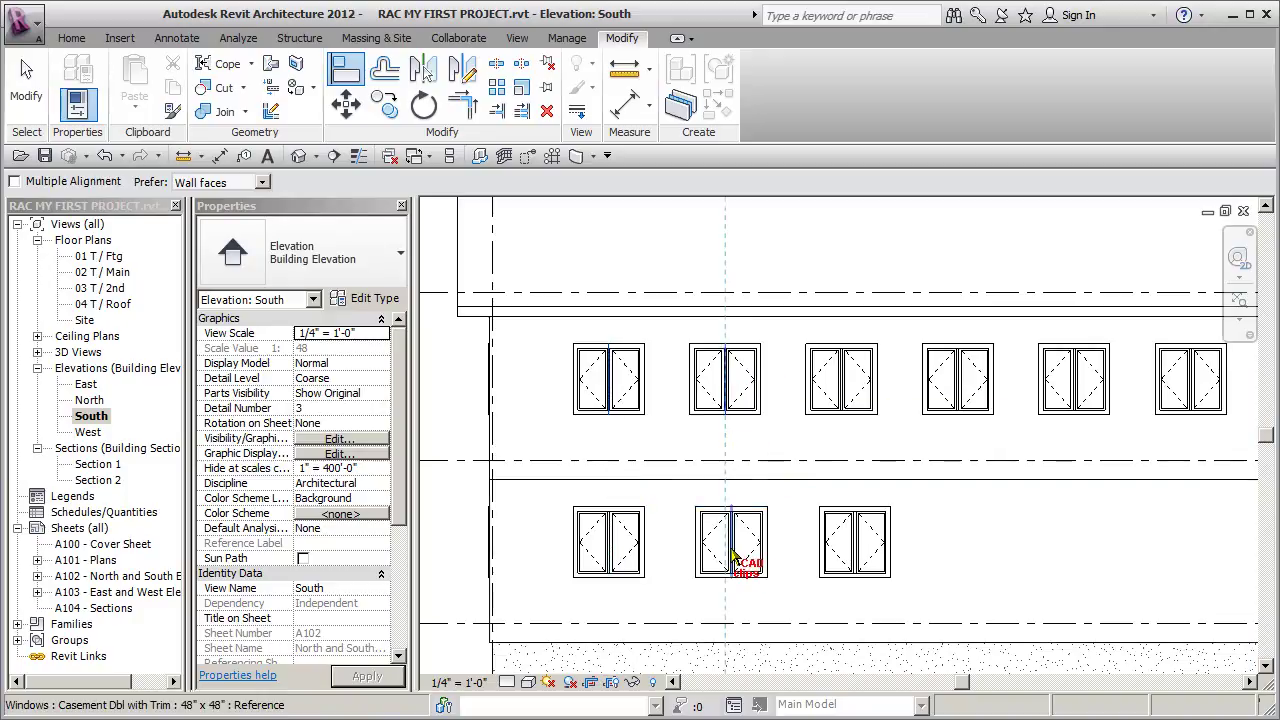
{"action": "left_click", "coordinate": [735, 552]}
{"action": "left_click", "coordinate": [755, 492]}
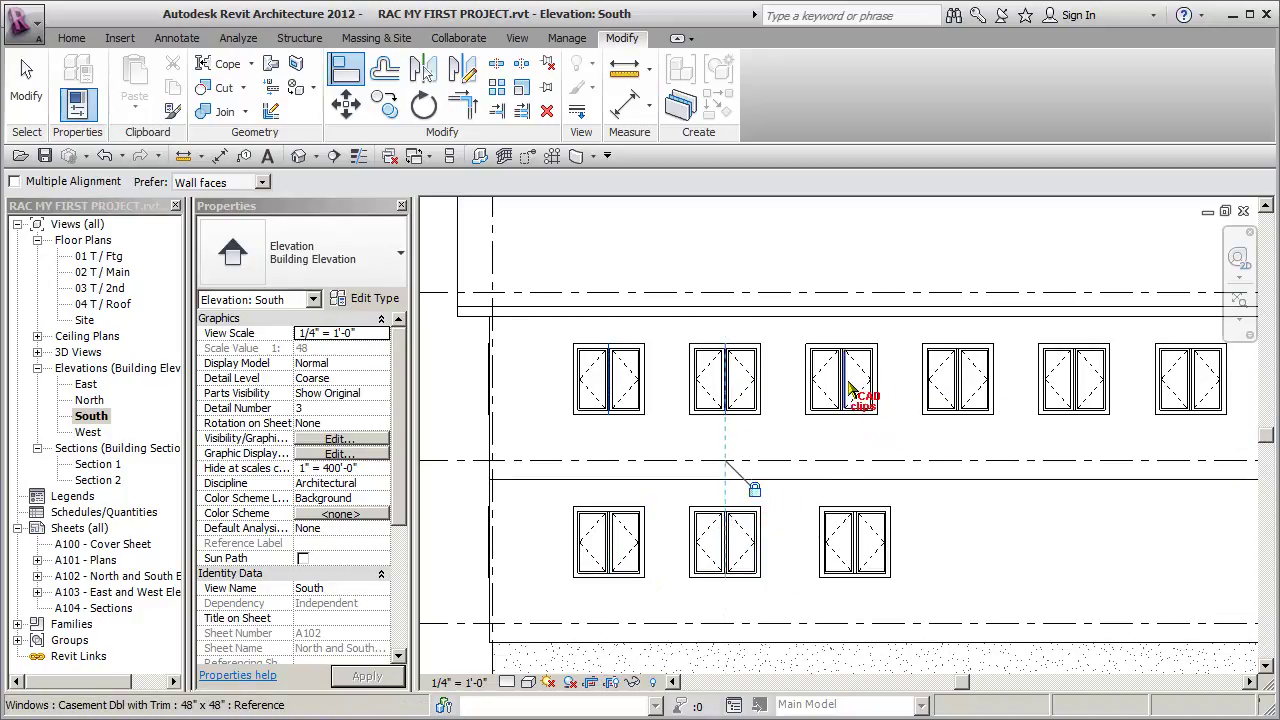
{"action": "left_click", "coordinate": [858, 548]}
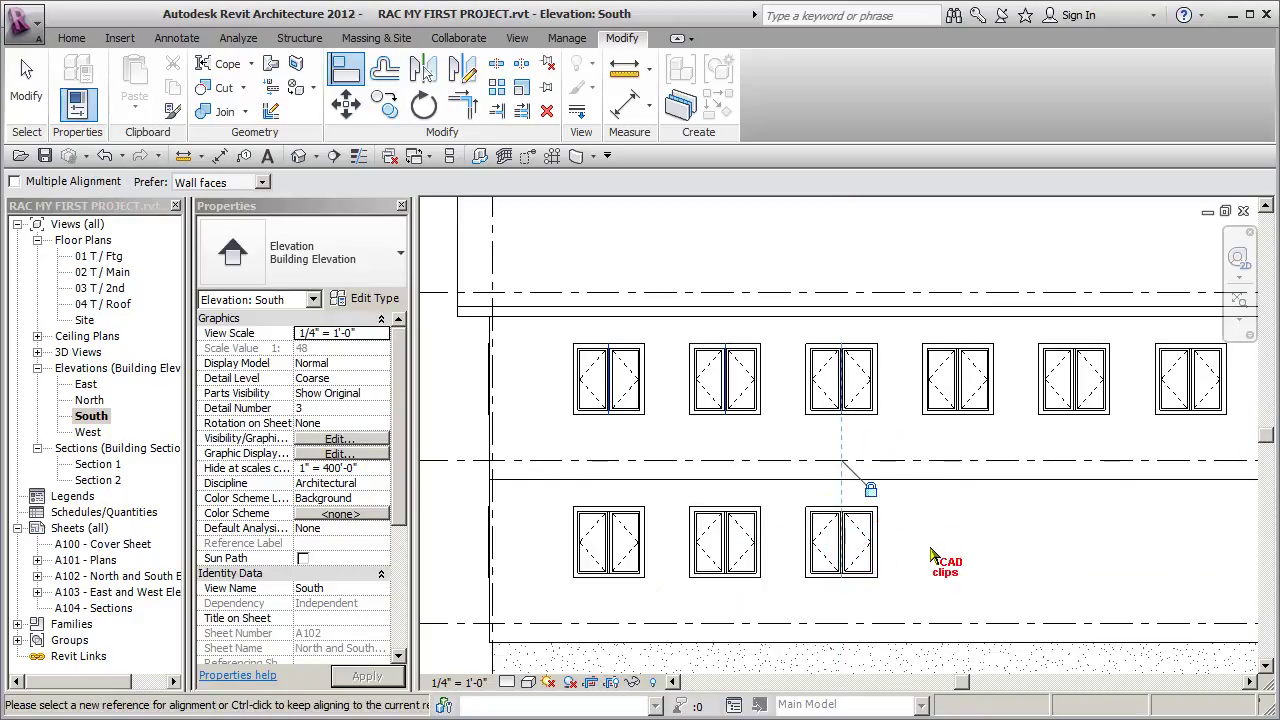
- Check the alignment locks on the third lower window and the type of the lower window nearest the building's east end
{"action": "key", "text": "Escape"}
{"action": "key", "text": "Escape"}
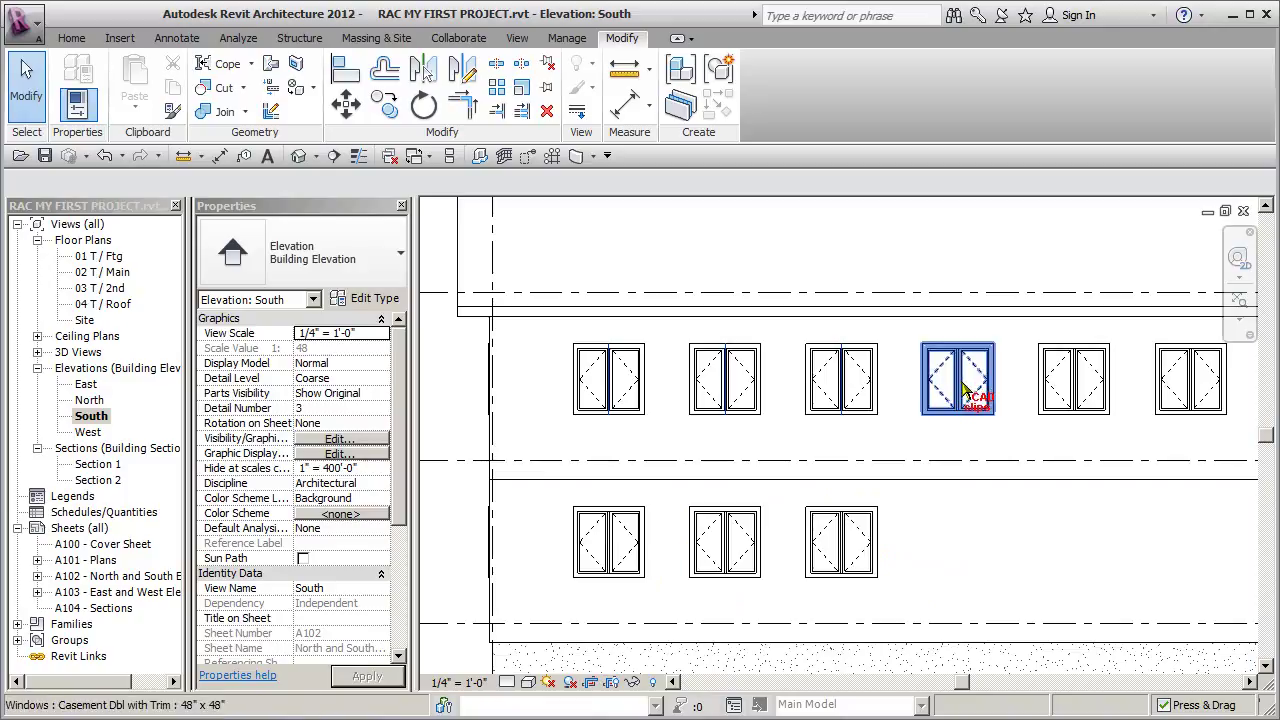
{"action": "scroll", "coordinate": [823, 466], "scroll_direction": "down", "scroll_amount": 2}
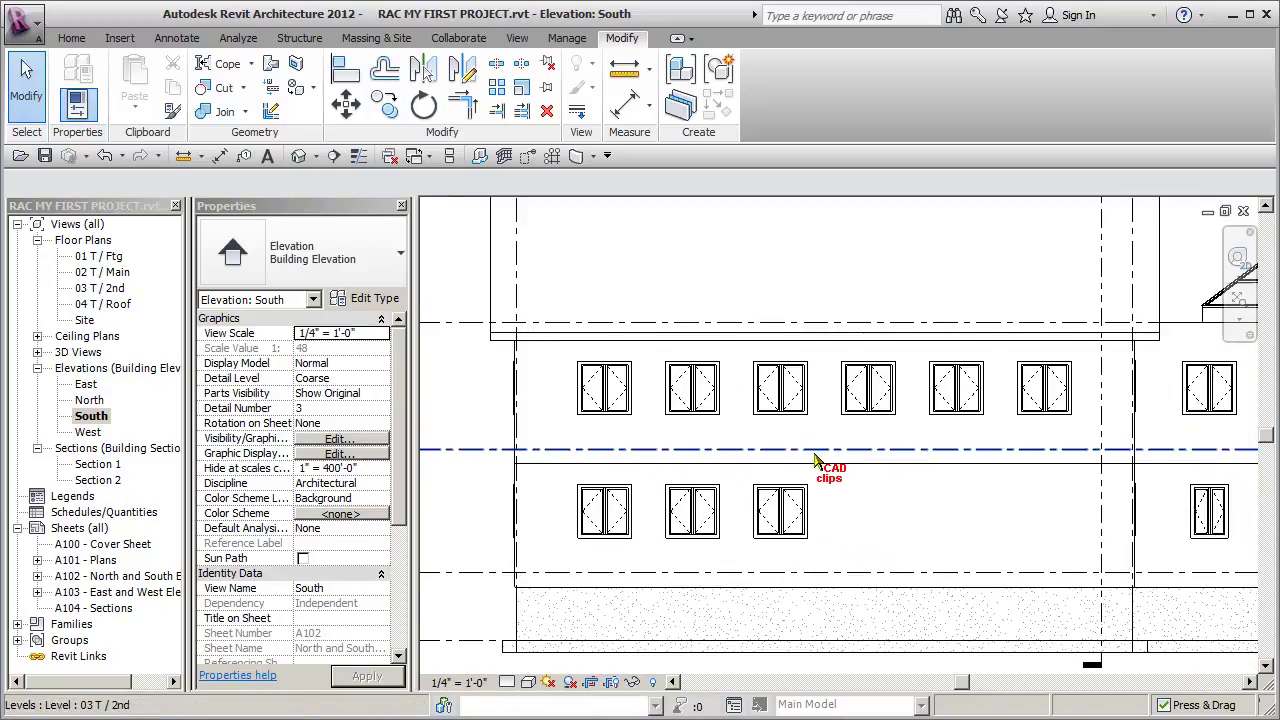
{"action": "left_click", "coordinate": [765, 513]}
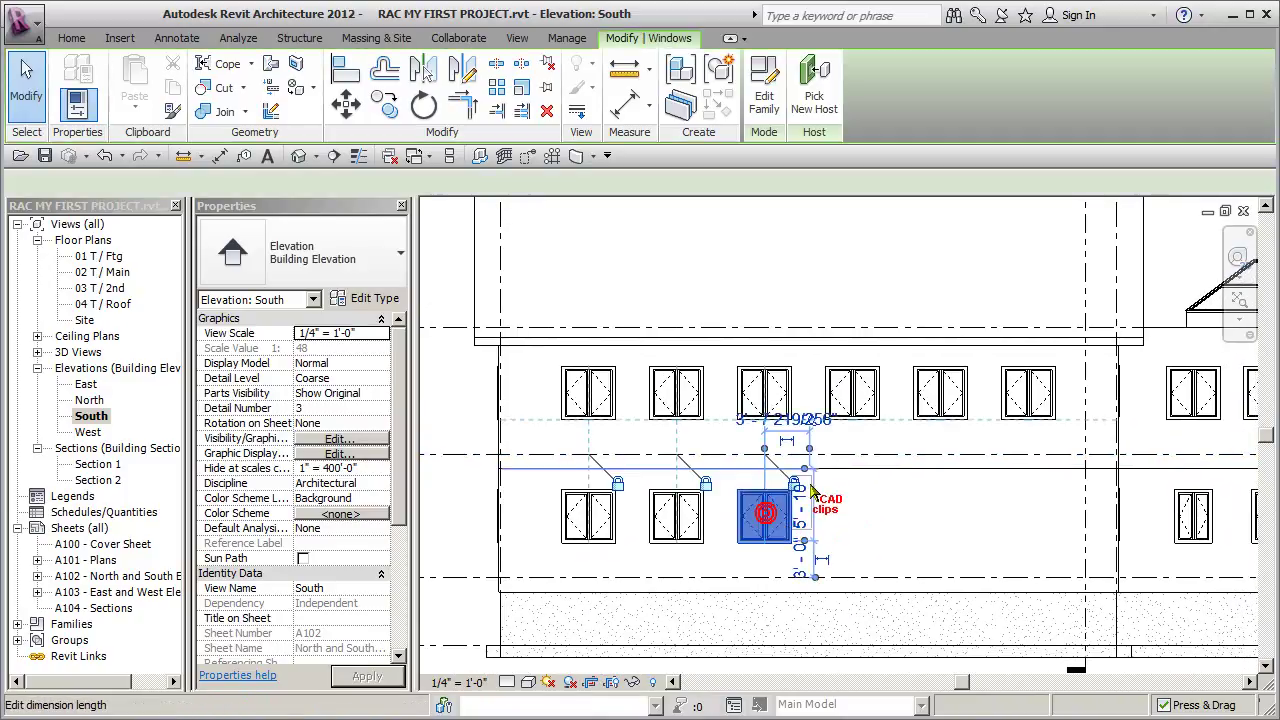
{"action": "left_click", "coordinate": [888, 508]}
{"action": "middle_click_drag", "start_coordinate": [879, 505], "coordinate": [577, 494]}
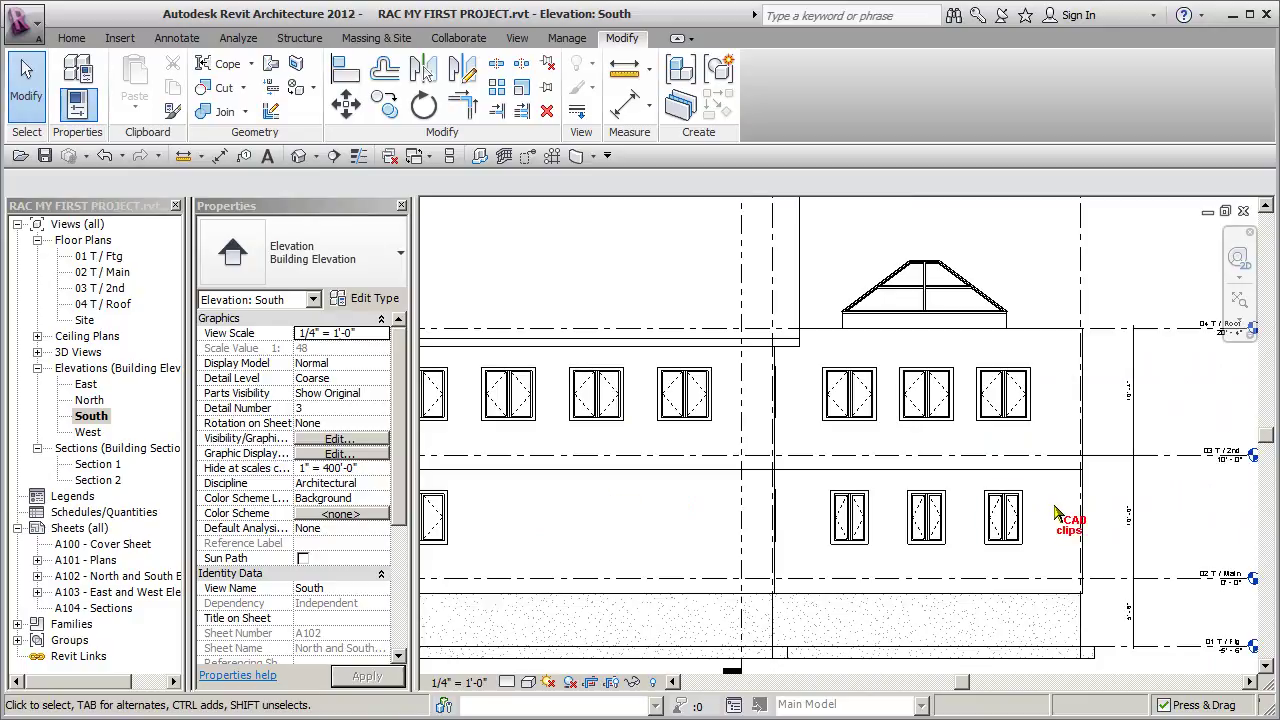
{"action": "scroll", "coordinate": [1060, 514], "scroll_direction": "up", "scroll_amount": 2}
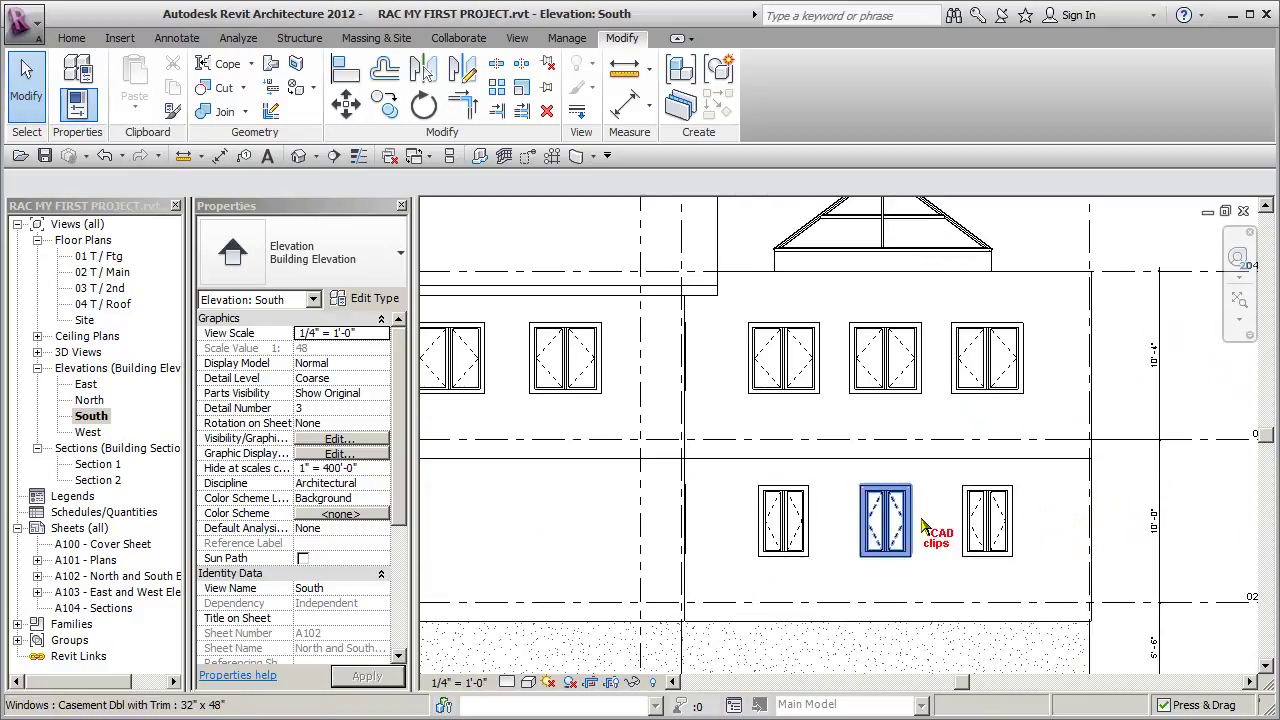
{"action": "left_click", "coordinate": [975, 522]}
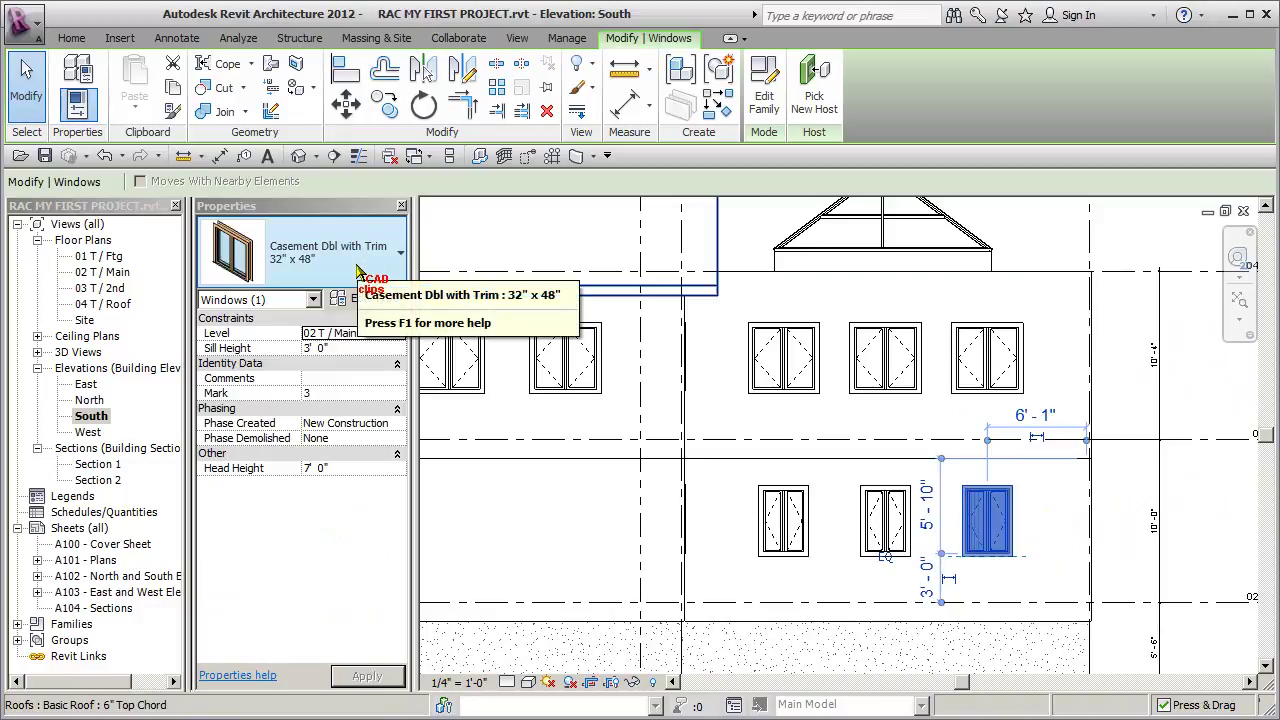
{"action": "left_click", "coordinate": [778, 298]}
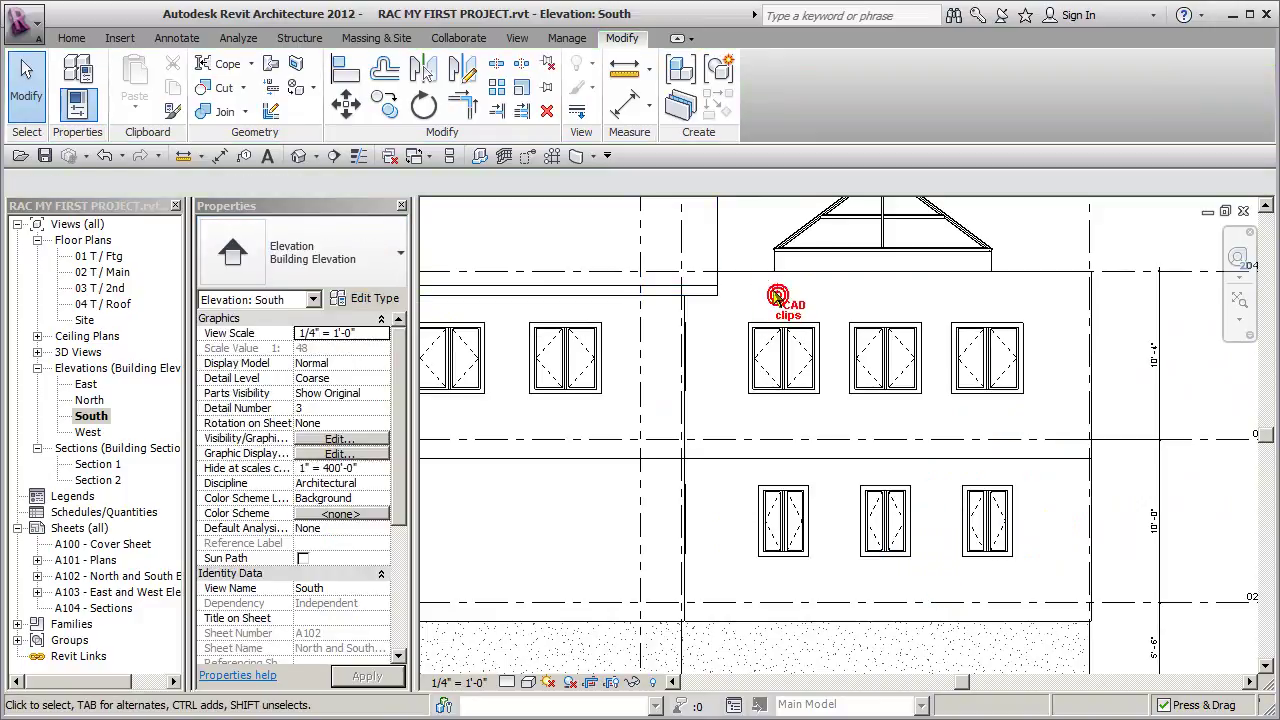
- Match the three narrow lower windows at the east end to the Casement Dbl with Trim 48" x 48" type of the window above
{"action": "left_click", "coordinate": [172, 110]}
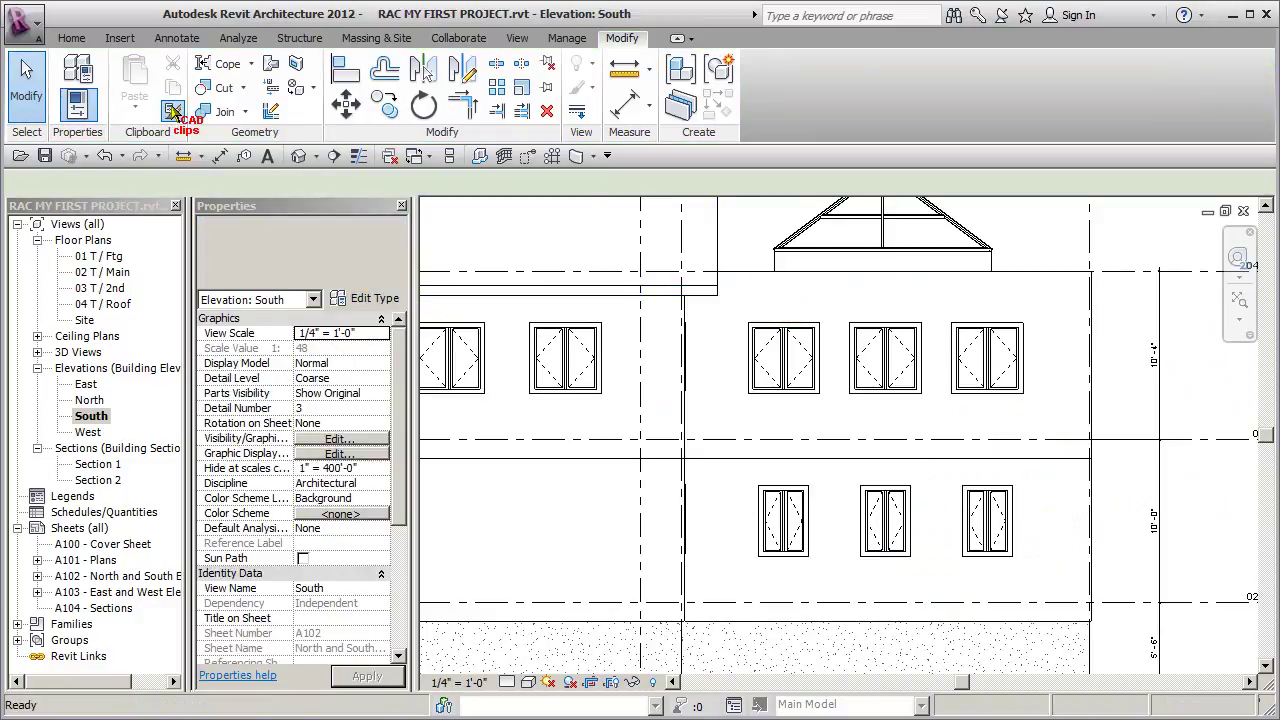
{"action": "left_click", "coordinate": [800, 365]}
{"action": "left_click", "coordinate": [783, 537]}
{"action": "left_click", "coordinate": [884, 528]}
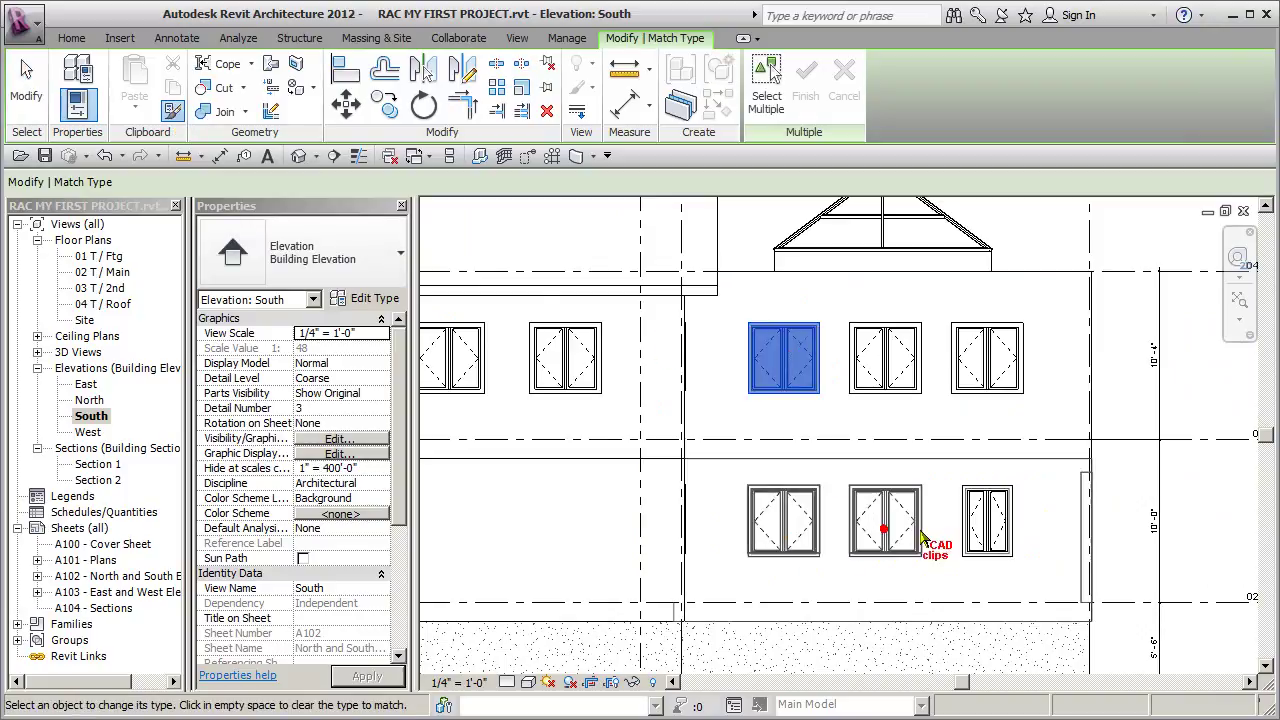
{"action": "left_click", "coordinate": [979, 528]}
{"action": "key", "text": "Escape"}
{"action": "key", "text": "Escape"}
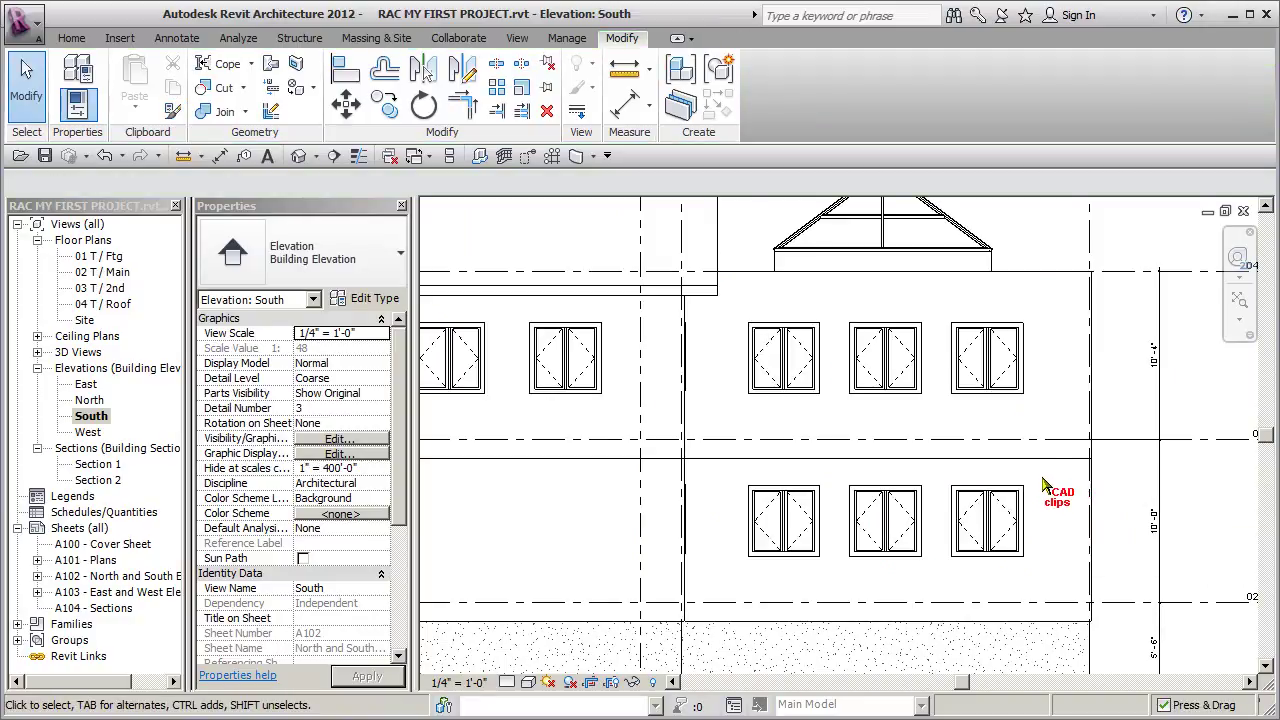
- In the East elevation, place three more Casement Dbl with Trim 48" x 48" windows, about 7' apart, on the upper wall above the garage doors
{"action": "double_click", "coordinate": [86, 386]}
{"action": "scroll", "coordinate": [913, 491], "scroll_direction": "up", "scroll_amount": 3}
{"action": "middle_click_drag", "start_coordinate": [961, 431], "coordinate": [961, 413]}
{"action": "scroll", "coordinate": [676, 468], "scroll_direction": "up", "scroll_amount": 5}
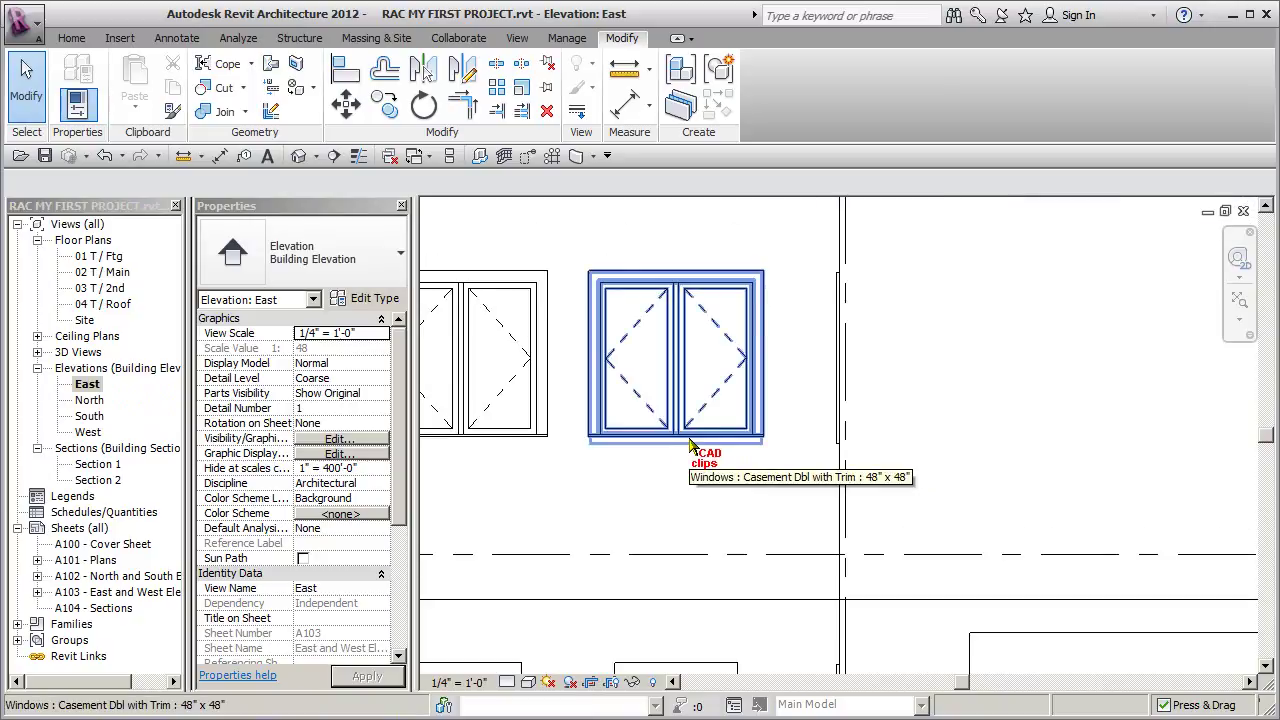
{"action": "scroll", "coordinate": [690, 500], "scroll_direction": "down", "scroll_amount": 4}
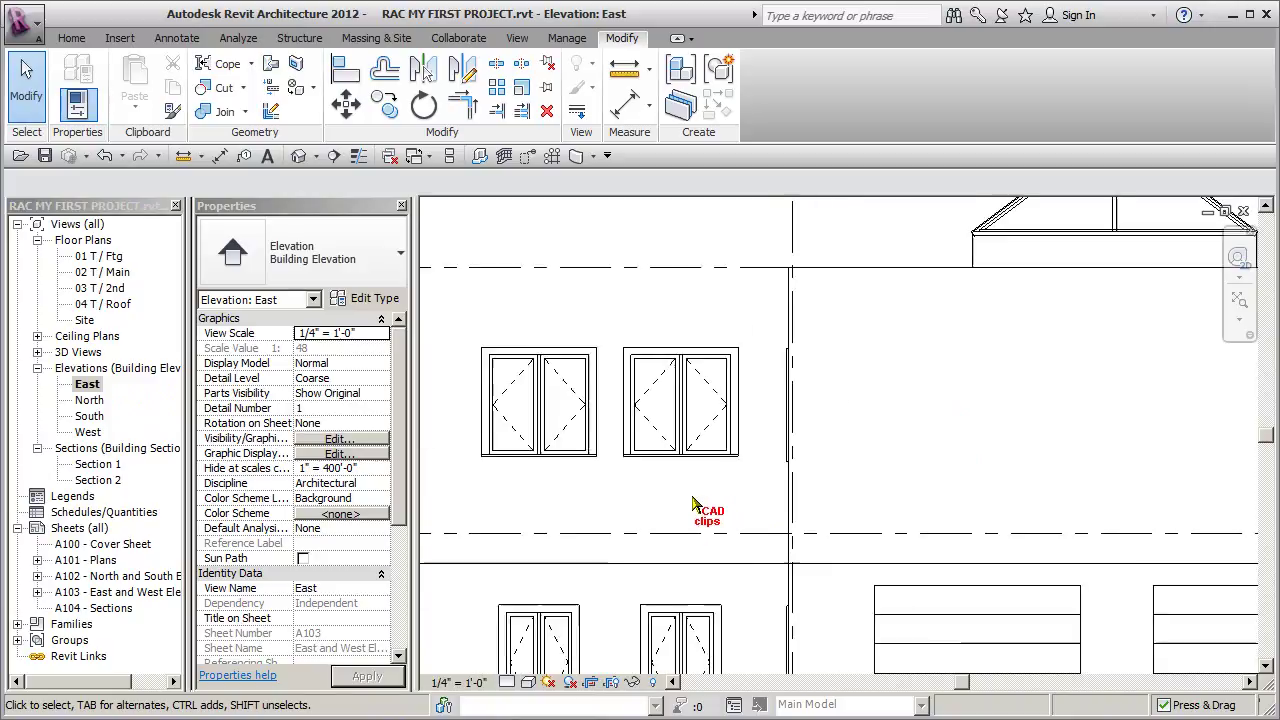
{"action": "left_click", "coordinate": [675, 405]}
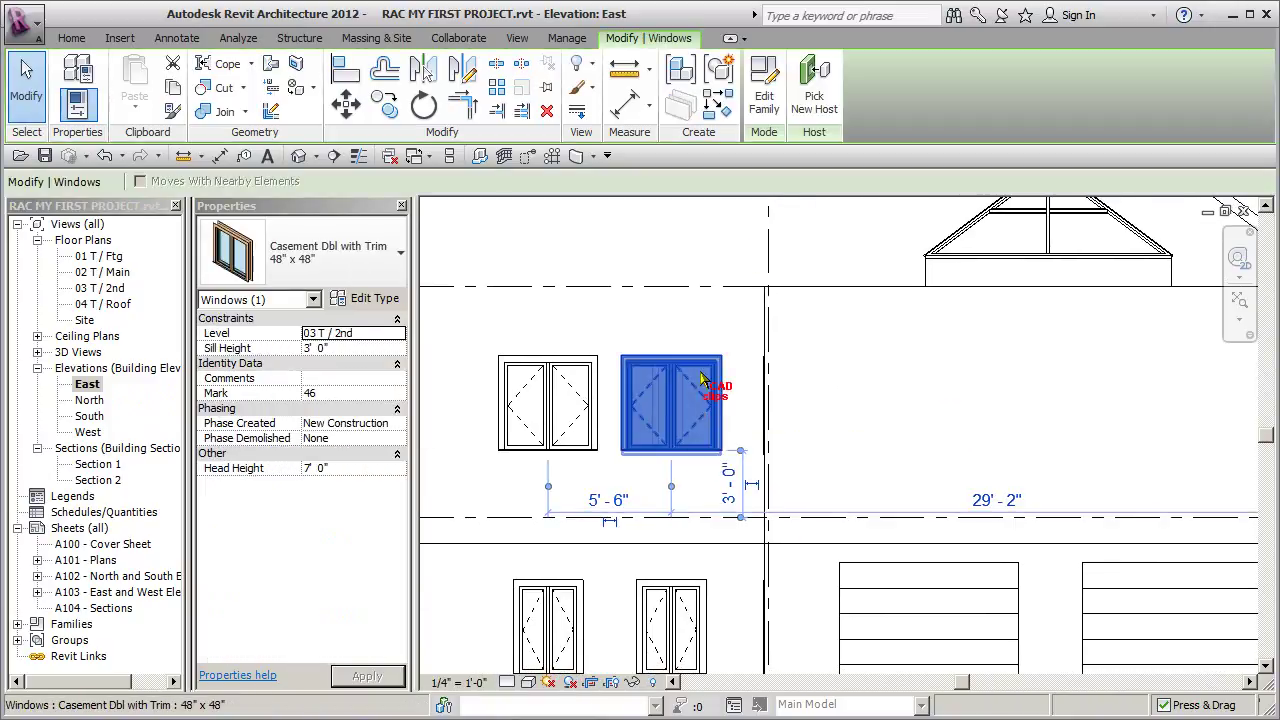
{"action": "left_click", "coordinate": [720, 108]}
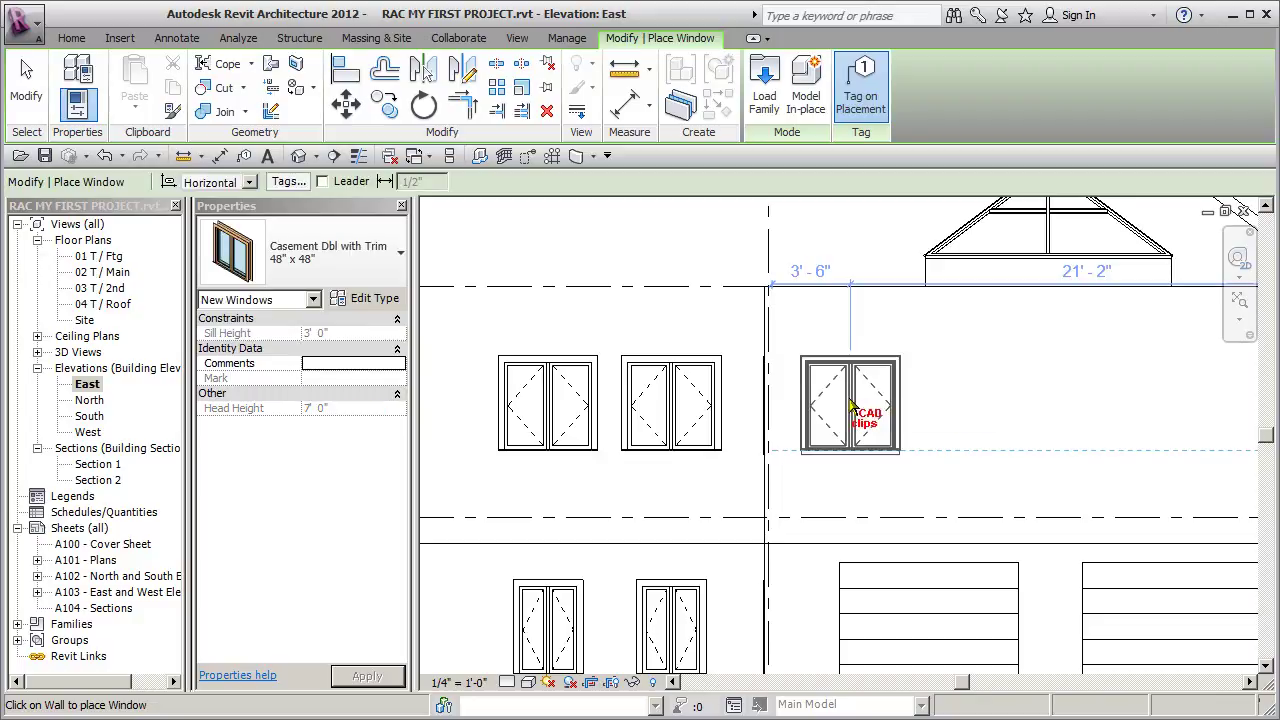
{"action": "middle_click_drag", "start_coordinate": [830, 403], "coordinate": [740, 403]}
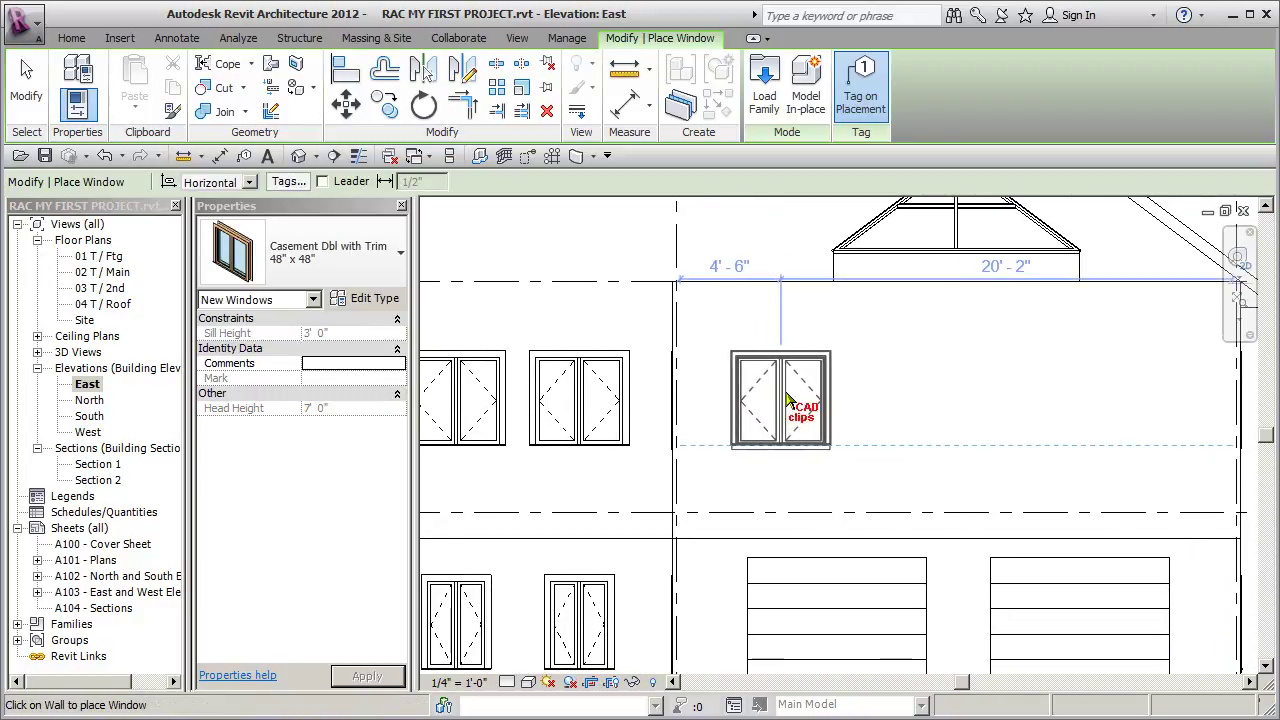
{"action": "left_click", "coordinate": [787, 394]}
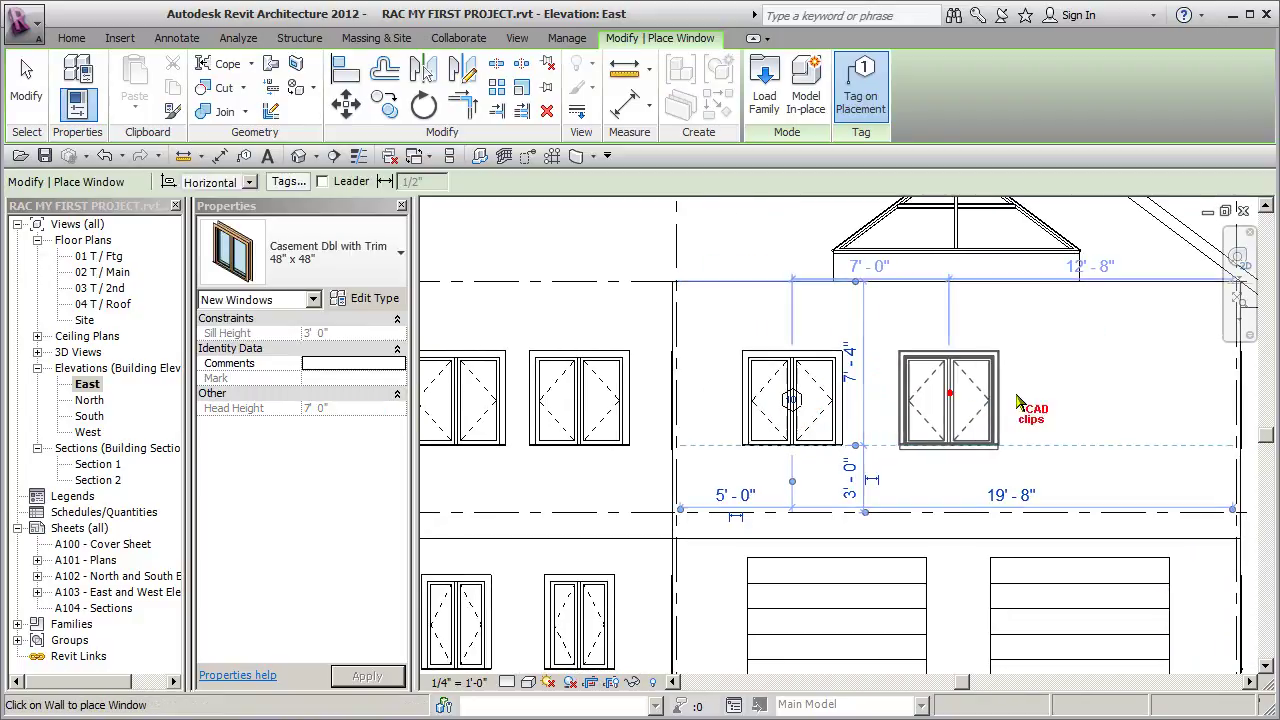
{"action": "left_click", "coordinate": [948, 398]}
{"action": "left_click", "coordinate": [1112, 400]}
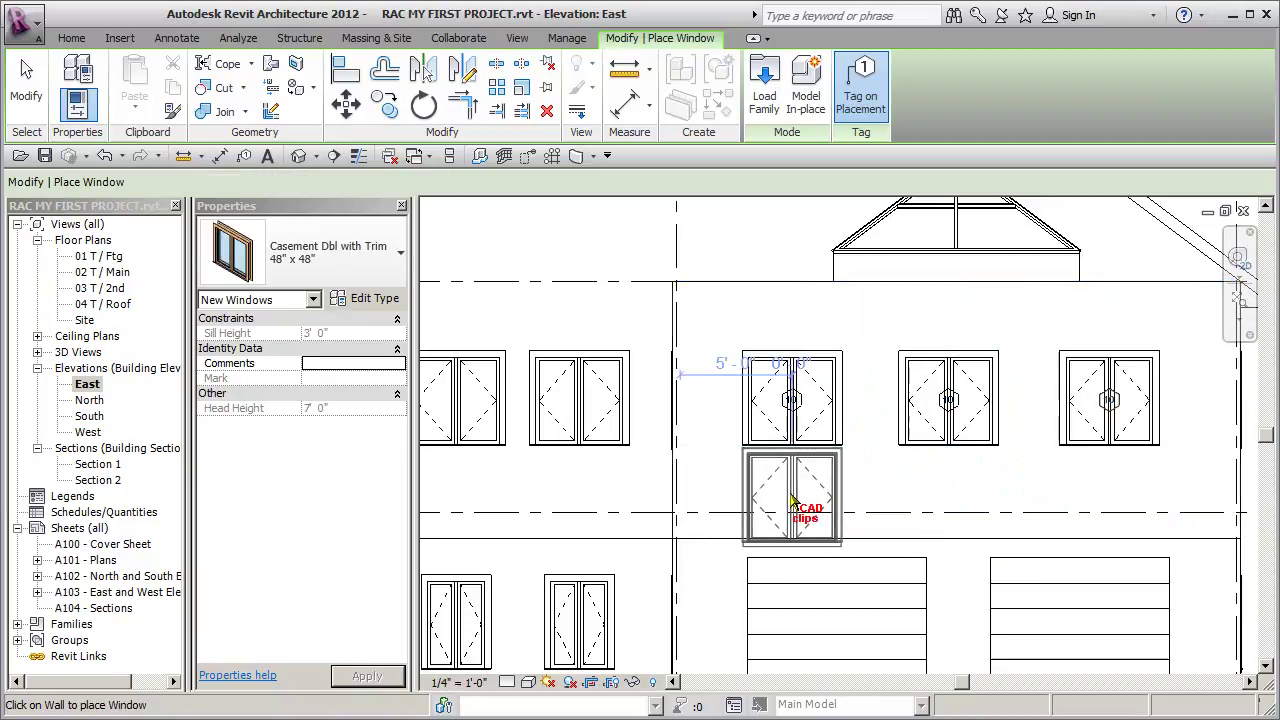
{"action": "left_click", "coordinate": [795, 503]}
{"action": "key", "text": "Escape"}
{"action": "key", "text": "Escape"}
- Open the 03 T / 2nd floor plan at the three new windows in the east wall
{"action": "scroll", "coordinate": [800, 480], "scroll_direction": "up", "scroll_amount": 5}
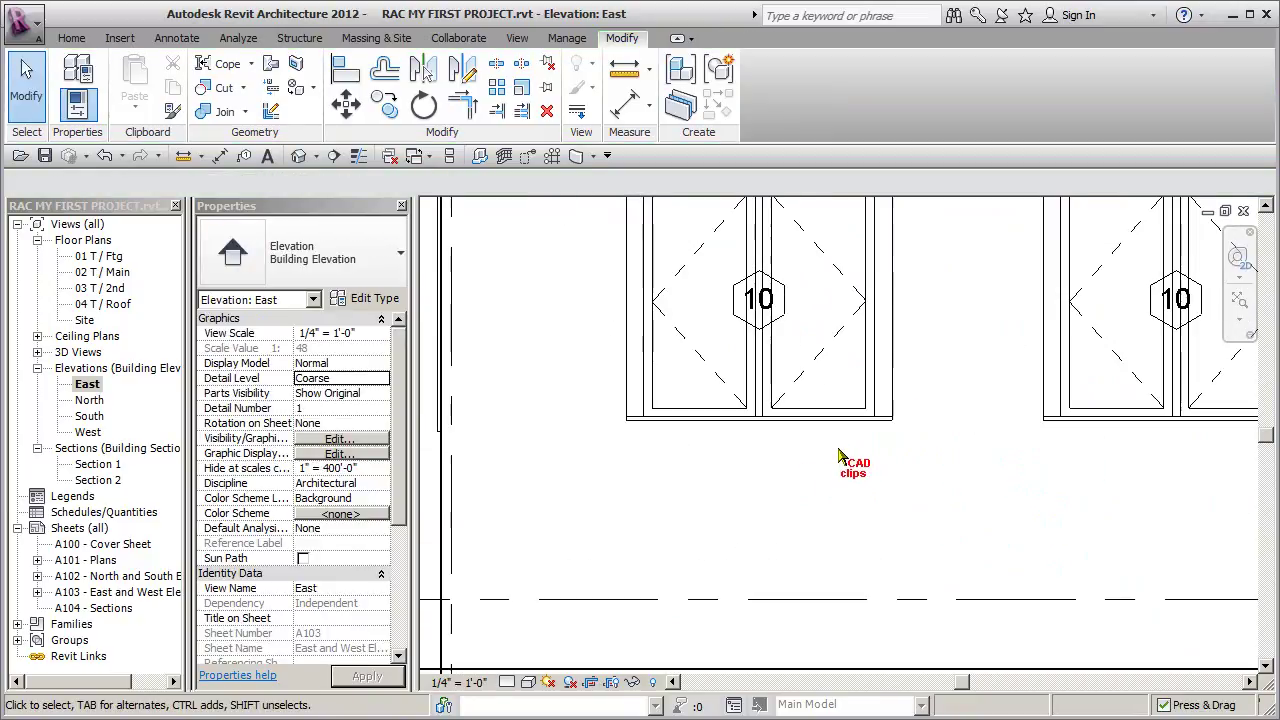
{"action": "middle_click_drag", "start_coordinate": [895, 479], "coordinate": [894, 523]}
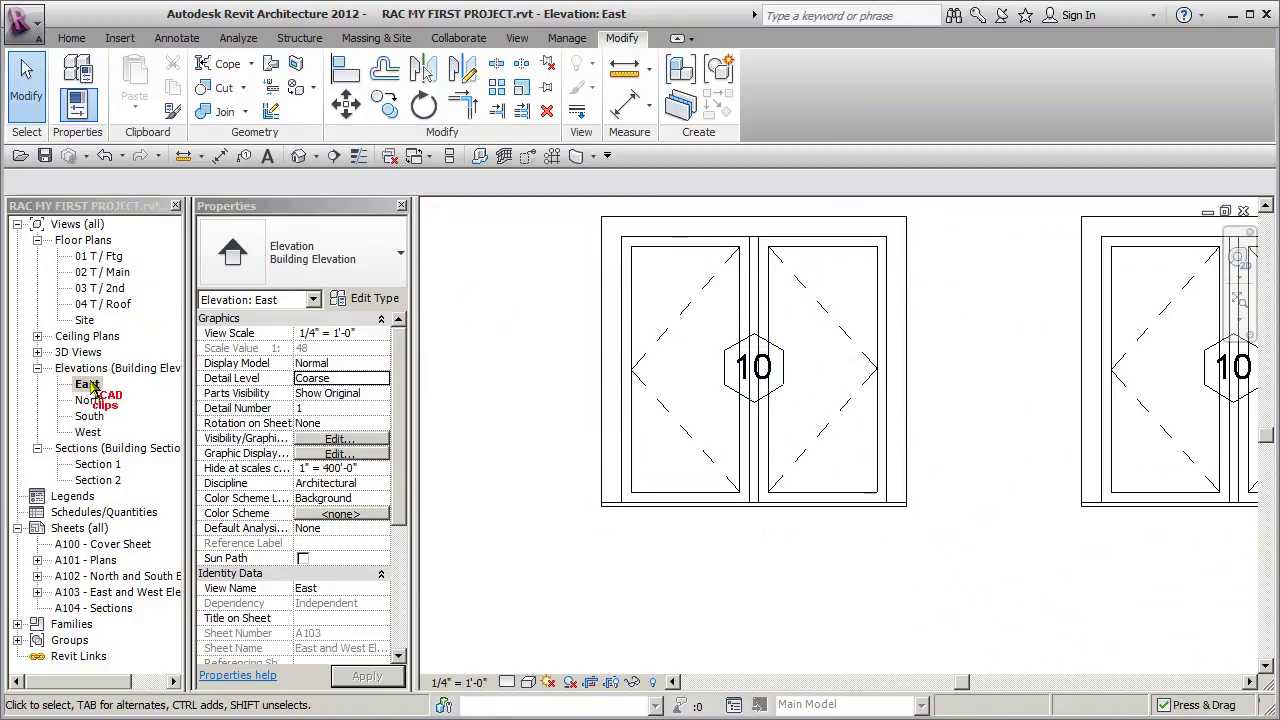
{"action": "left_click", "coordinate": [103, 272]}
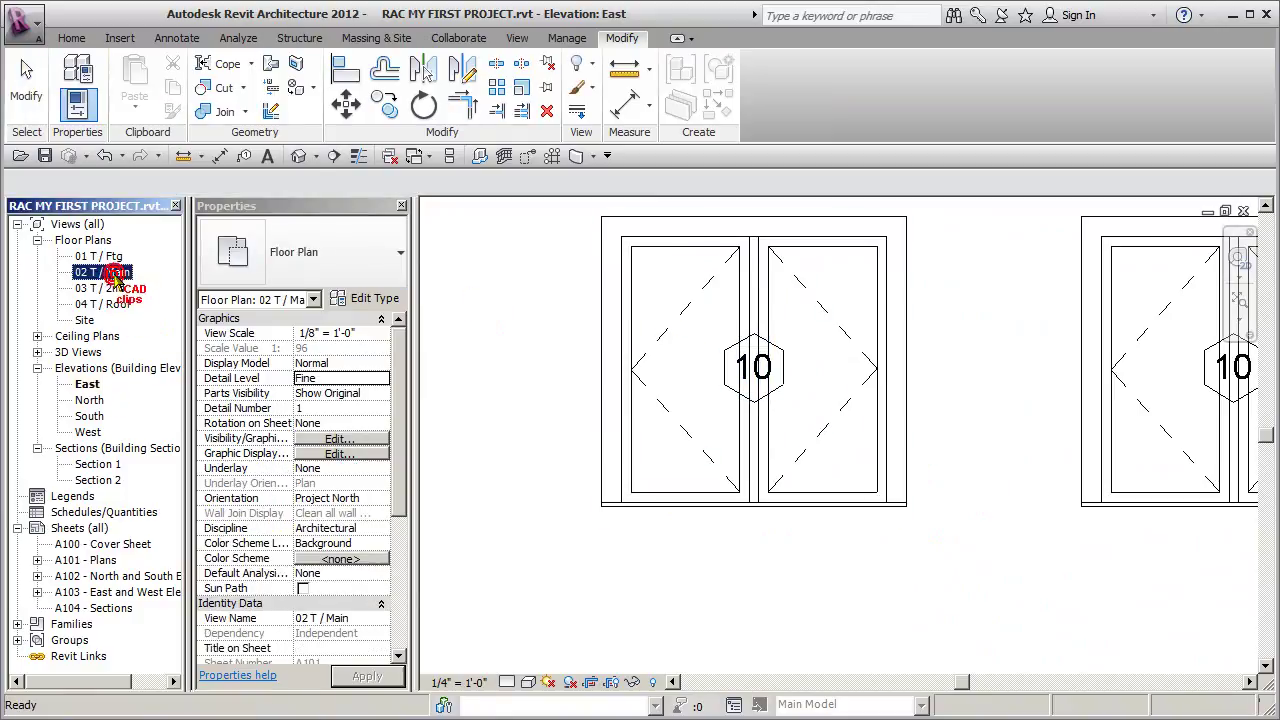
{"action": "double_click", "coordinate": [111, 289]}
{"action": "middle_click_drag", "start_coordinate": [1021, 430], "coordinate": [760, 599]}
{"action": "scroll", "coordinate": [1021, 380], "scroll_direction": "up", "scroll_amount": 5}
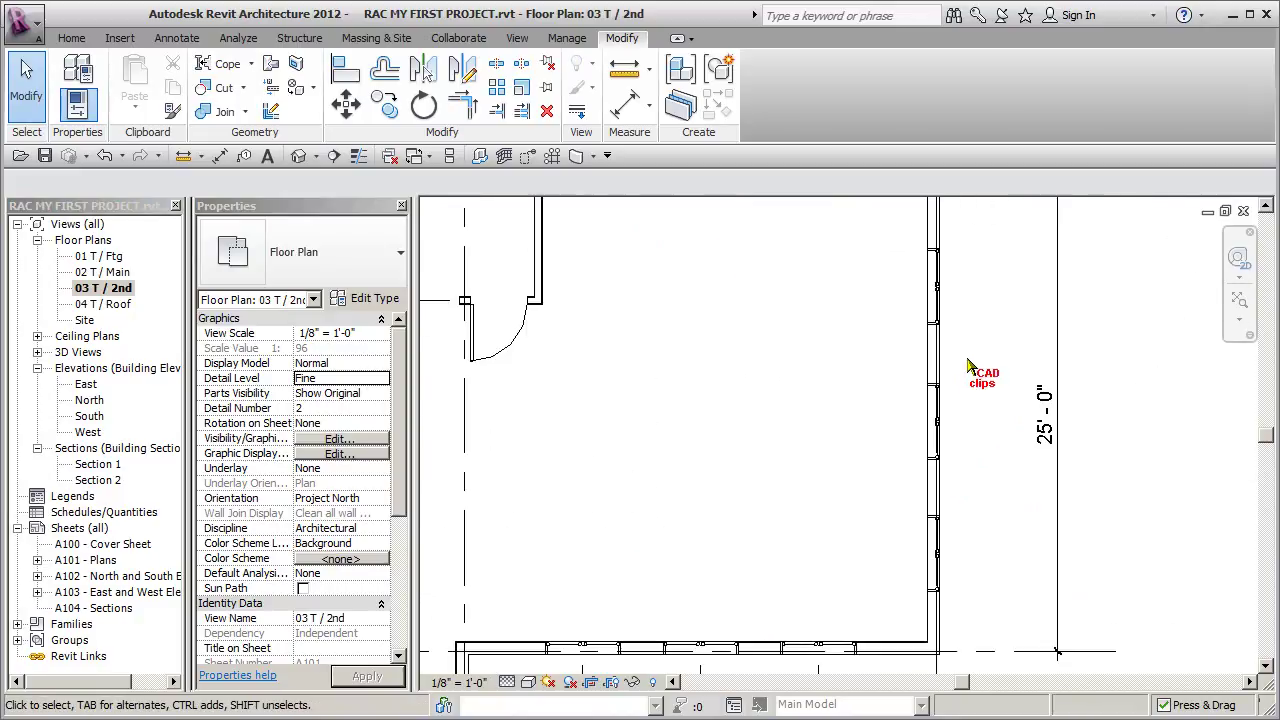
{"action": "scroll", "coordinate": [918, 452], "scroll_direction": "up", "scroll_amount": 3}
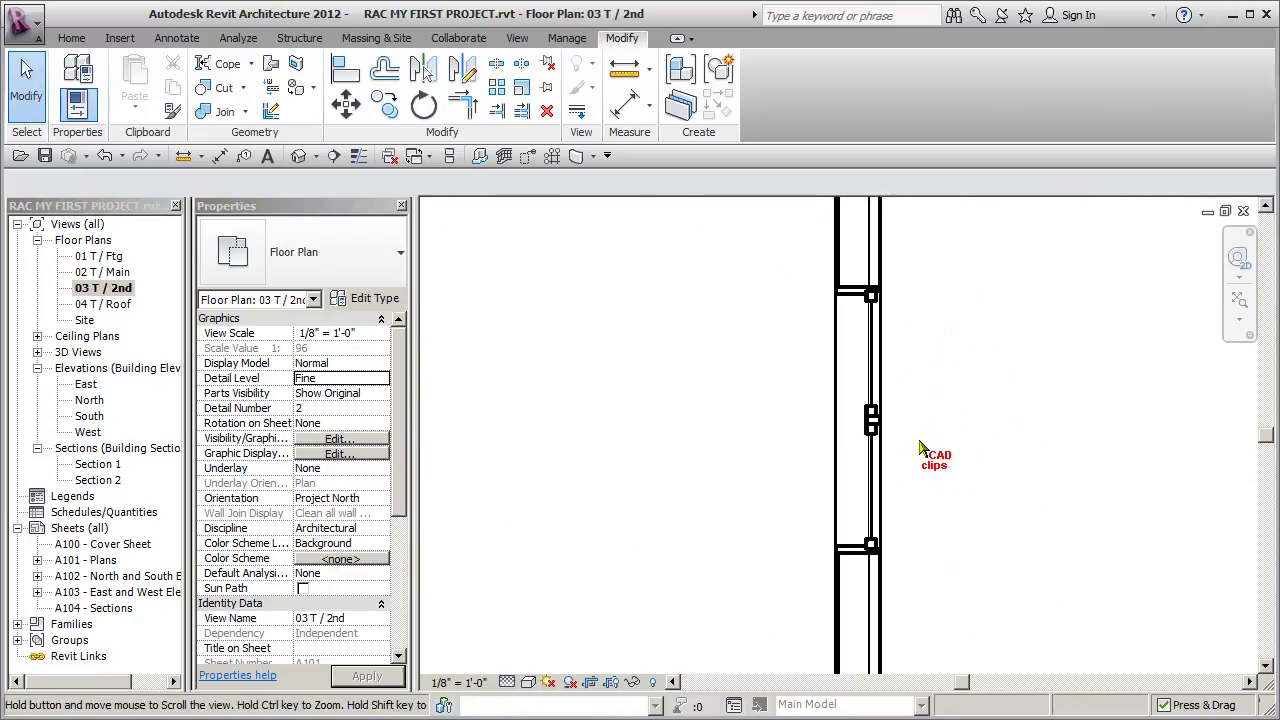
- Flip the facing of each of the three new east-wall windows toward the interior
{"action": "left_click", "coordinate": [878, 410]}
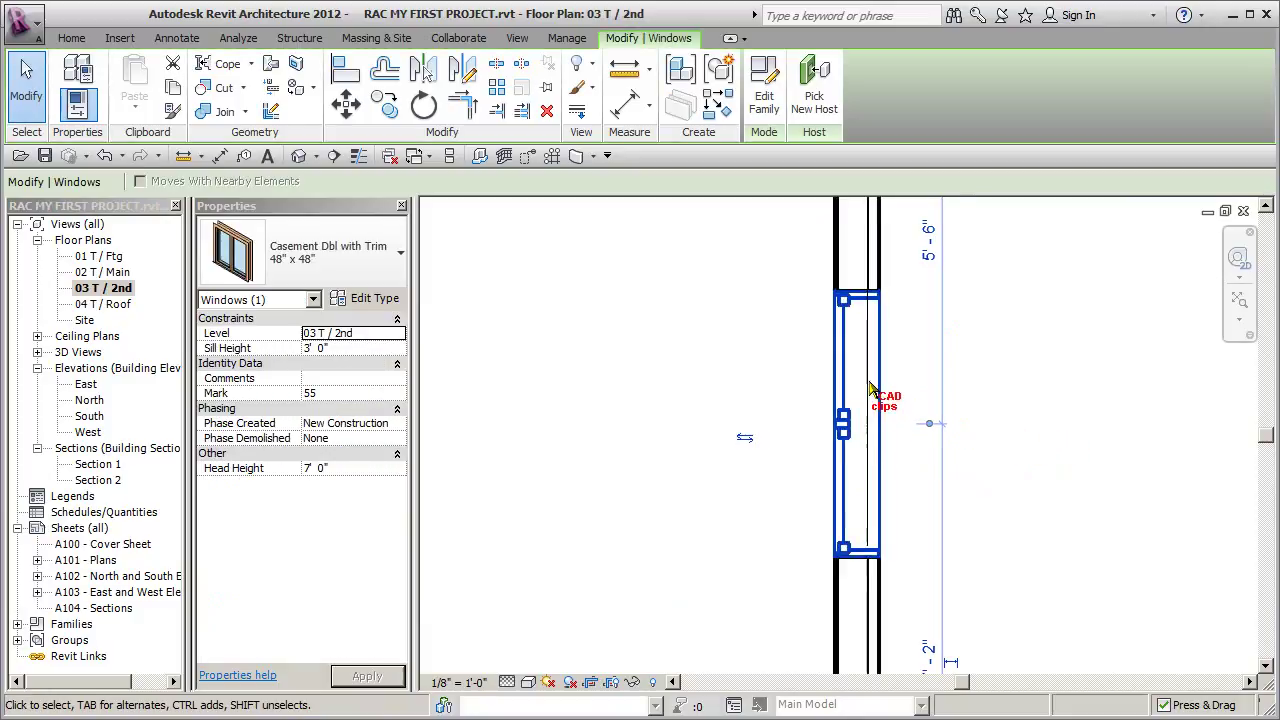
{"action": "left_click", "coordinate": [946, 417]}
{"action": "scroll", "coordinate": [940, 480], "scroll_direction": "down", "scroll_amount": 3}
{"action": "scroll", "coordinate": [950, 370], "scroll_direction": "up", "scroll_amount": 3}
{"action": "scroll", "coordinate": [950, 370], "scroll_direction": "down", "scroll_amount": 2}
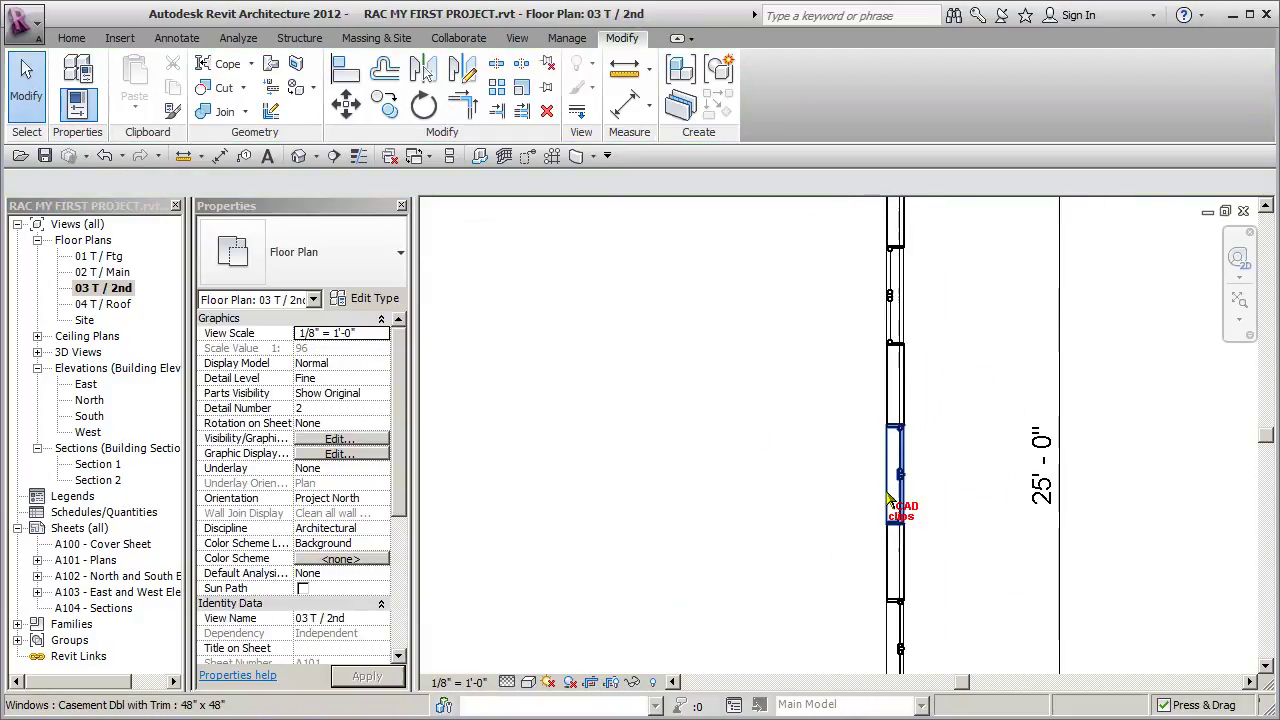
{"action": "left_click", "coordinate": [897, 480]}
{"action": "scroll", "coordinate": [955, 490], "scroll_direction": "down", "scroll_amount": 2}
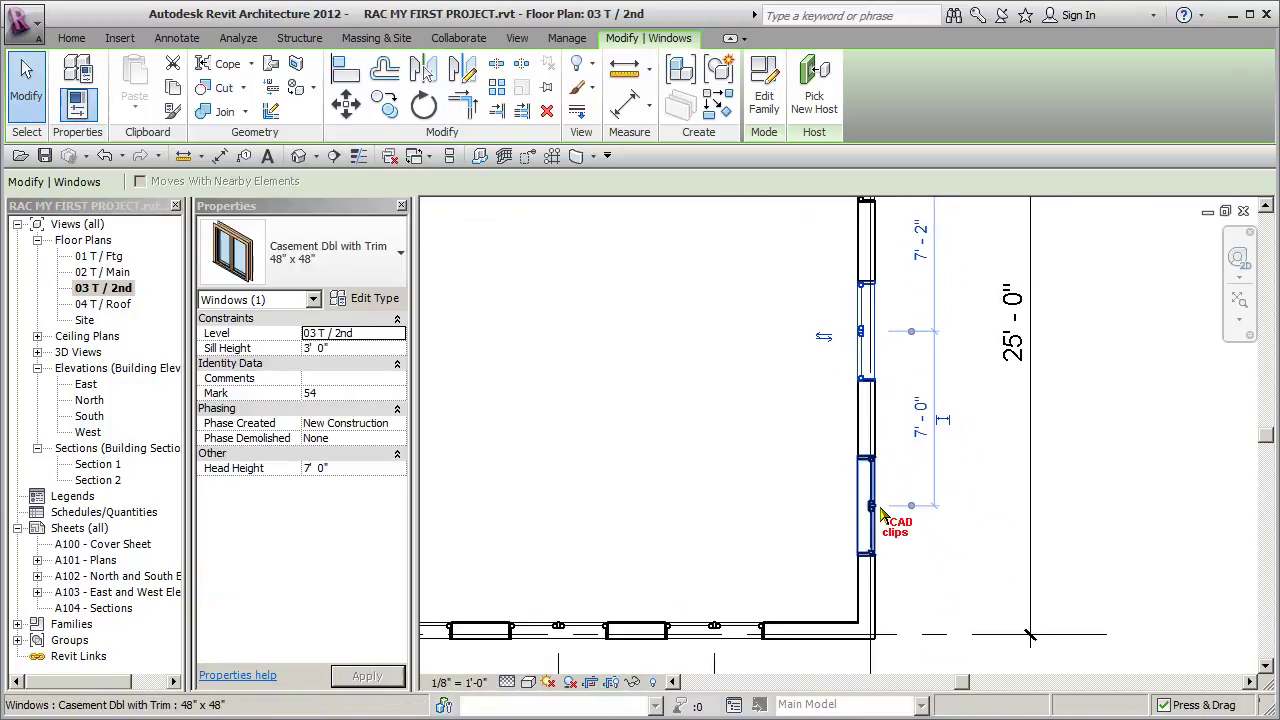
{"action": "left_click", "coordinate": [900, 515]}
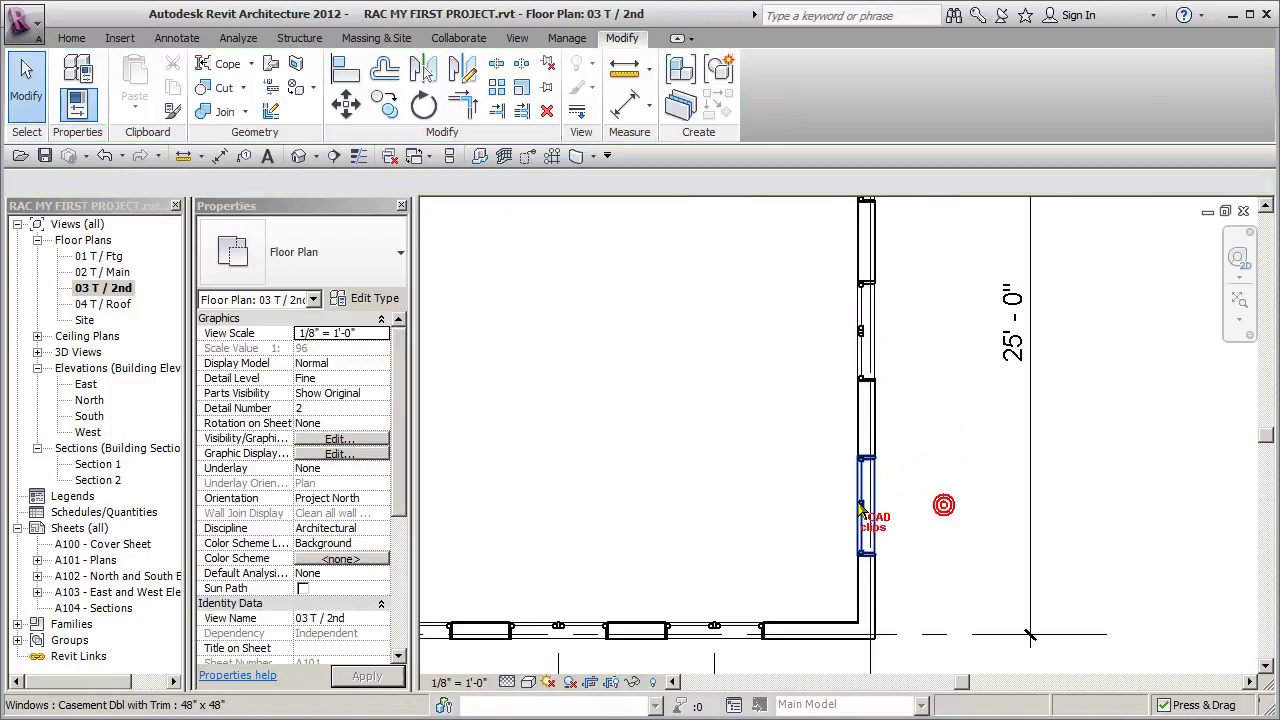
{"action": "scroll", "coordinate": [862, 510], "scroll_direction": "up", "scroll_amount": 3}
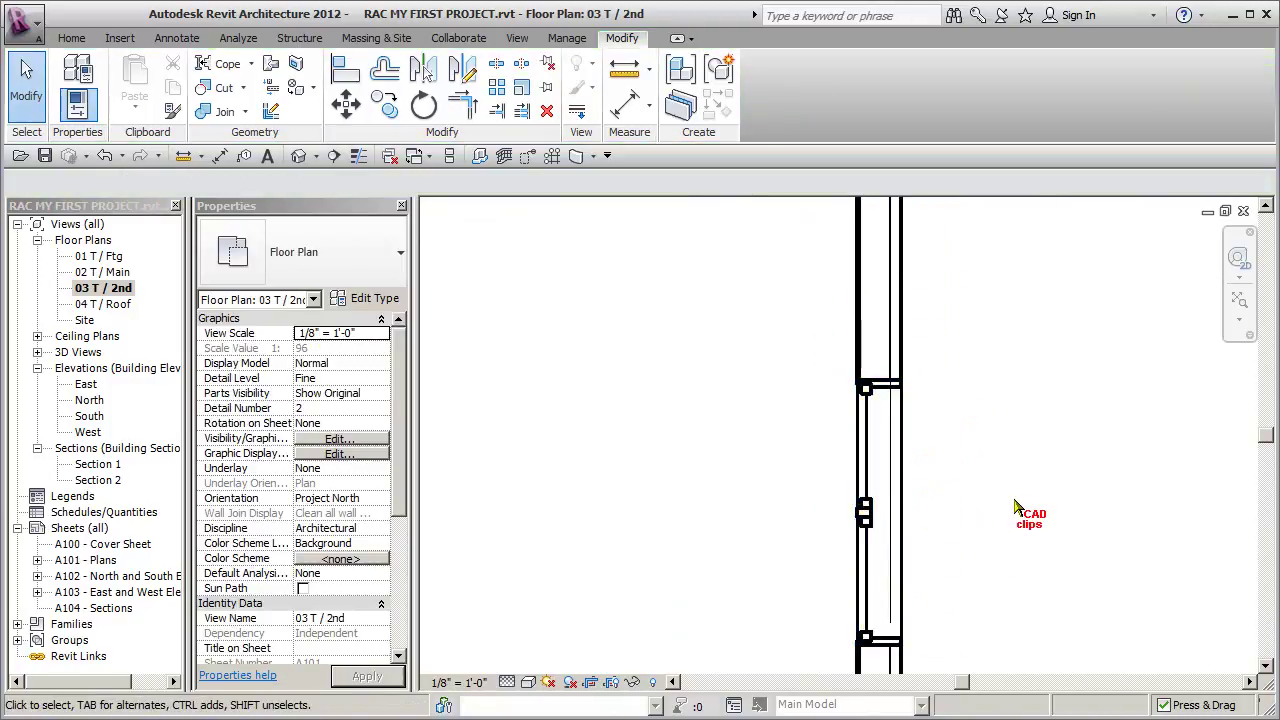
- Flip the three new east-wall windows back so that they face the exterior
{"action": "scroll", "coordinate": [1020, 510], "scroll_direction": "down", "scroll_amount": 4}
{"action": "middle_click_drag", "start_coordinate": [1029, 514], "coordinate": [926, 500]}
{"action": "left_click", "coordinate": [895, 505]}
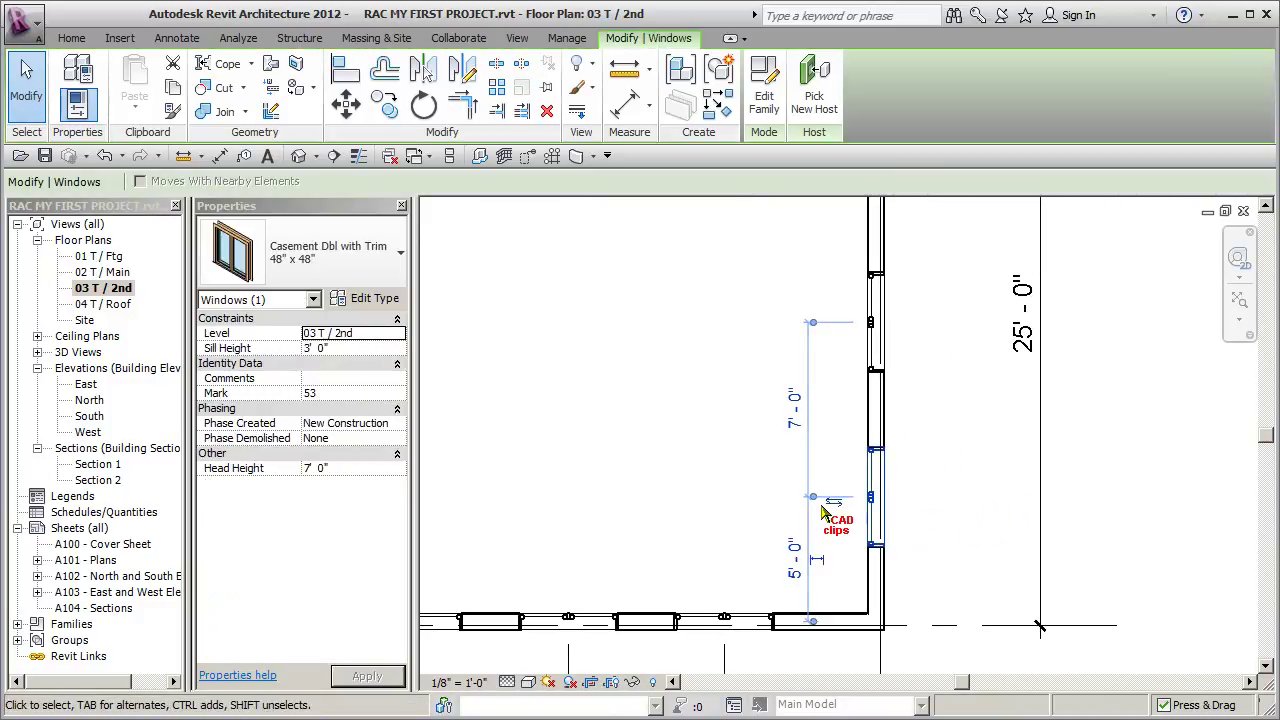
{"action": "left_click", "coordinate": [876, 322]}
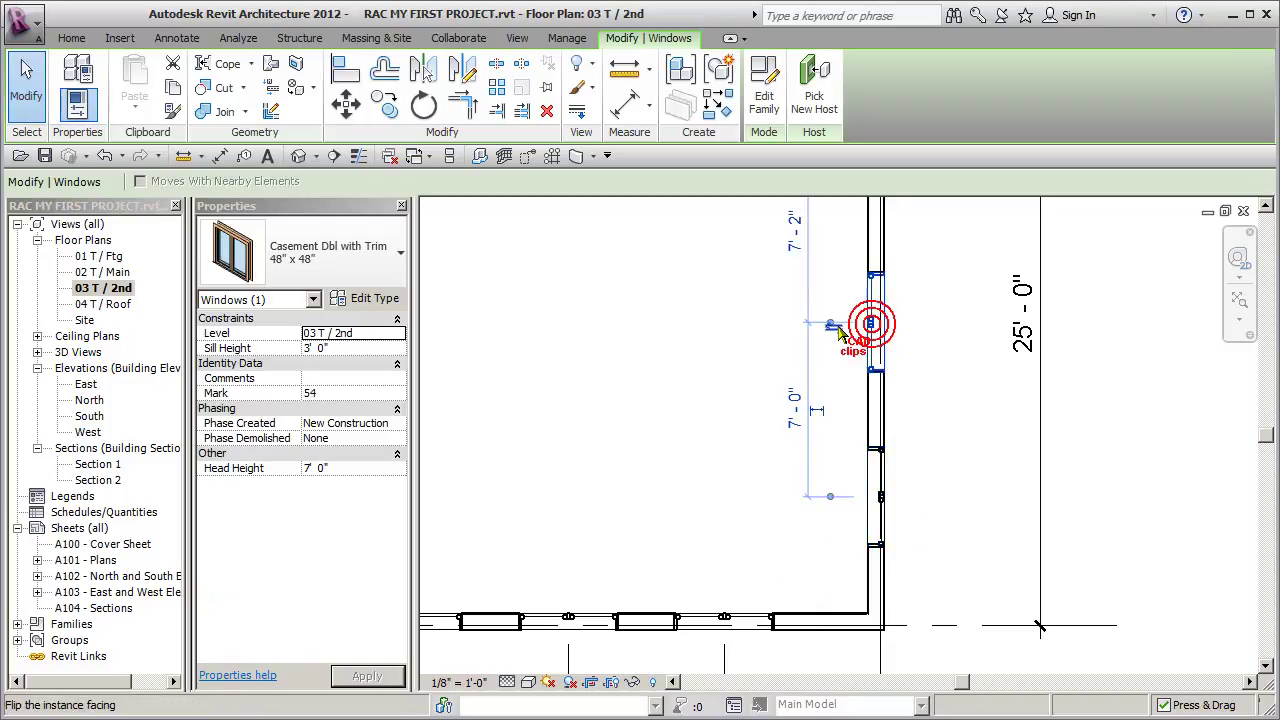
{"action": "middle_click_drag", "start_coordinate": [940, 305], "coordinate": [920, 450]}
{"action": "left_click", "coordinate": [863, 318]}
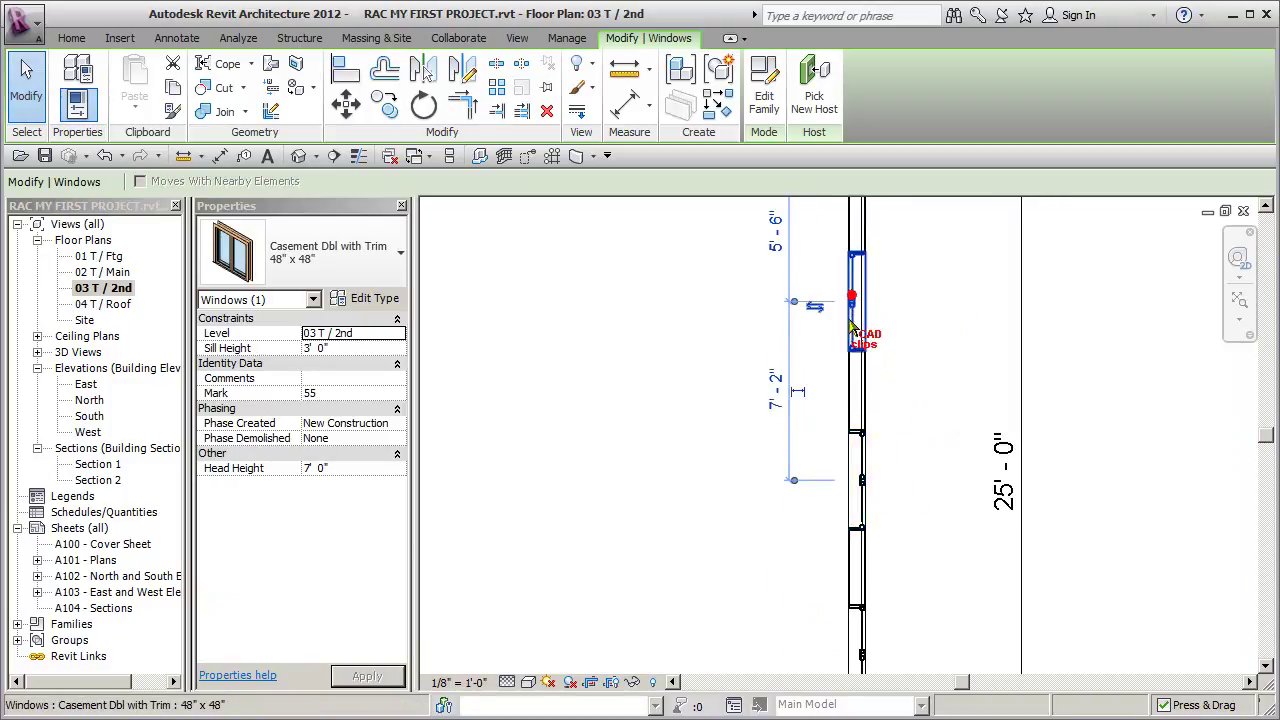
{"action": "left_click", "coordinate": [817, 306]}
{"action": "left_click", "coordinate": [933, 350]}
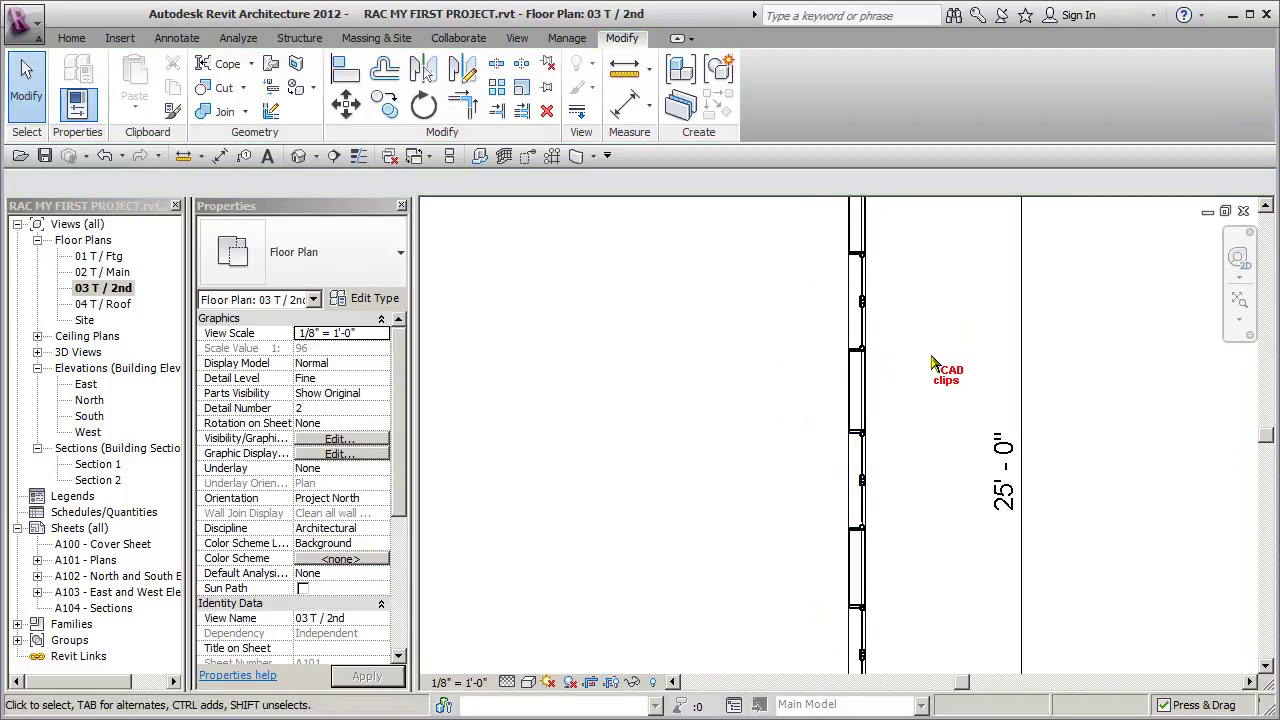
- Place an aligned dimension string outside the east wall, from the south grid line through the three window centers to the north grid line
{"action": "middle_click_drag", "start_coordinate": [918, 338], "coordinate": [896, 292]}
{"action": "scroll", "coordinate": [918, 350], "scroll_direction": "down", "scroll_amount": 1}
{"action": "middle_click_drag", "start_coordinate": [906, 398], "coordinate": [910, 438]}
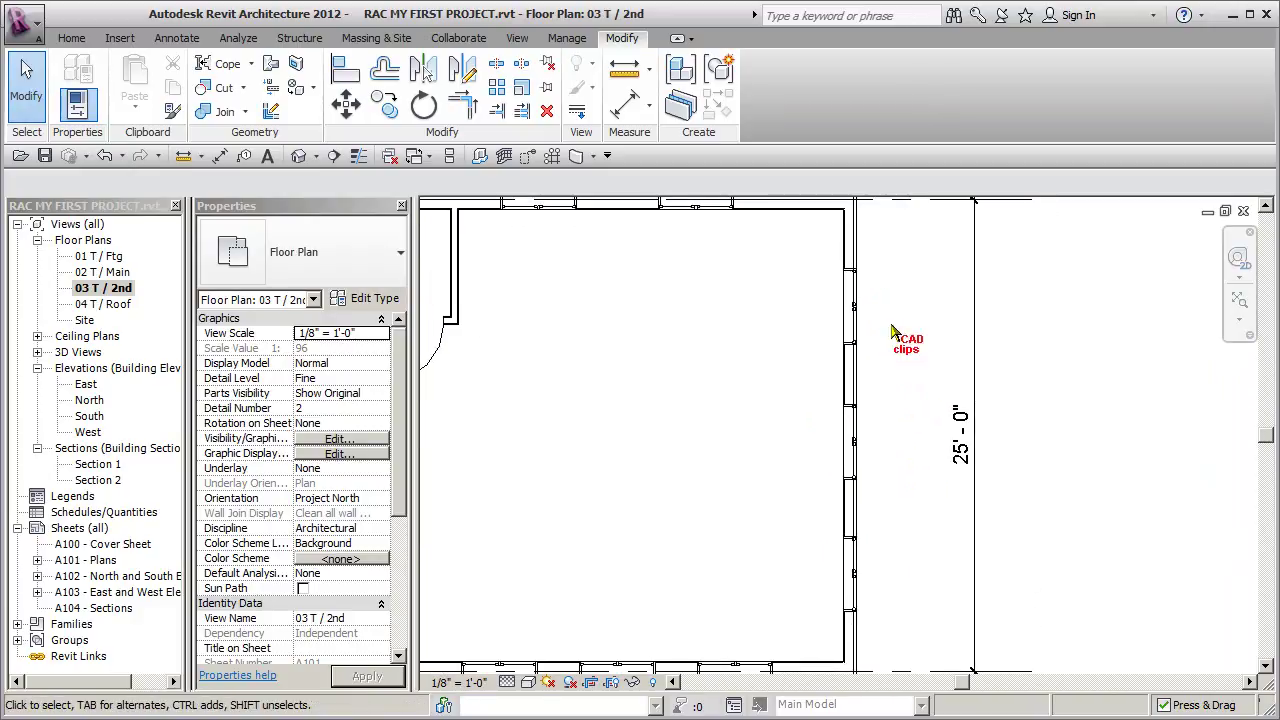
{"action": "left_click", "coordinate": [627, 106]}
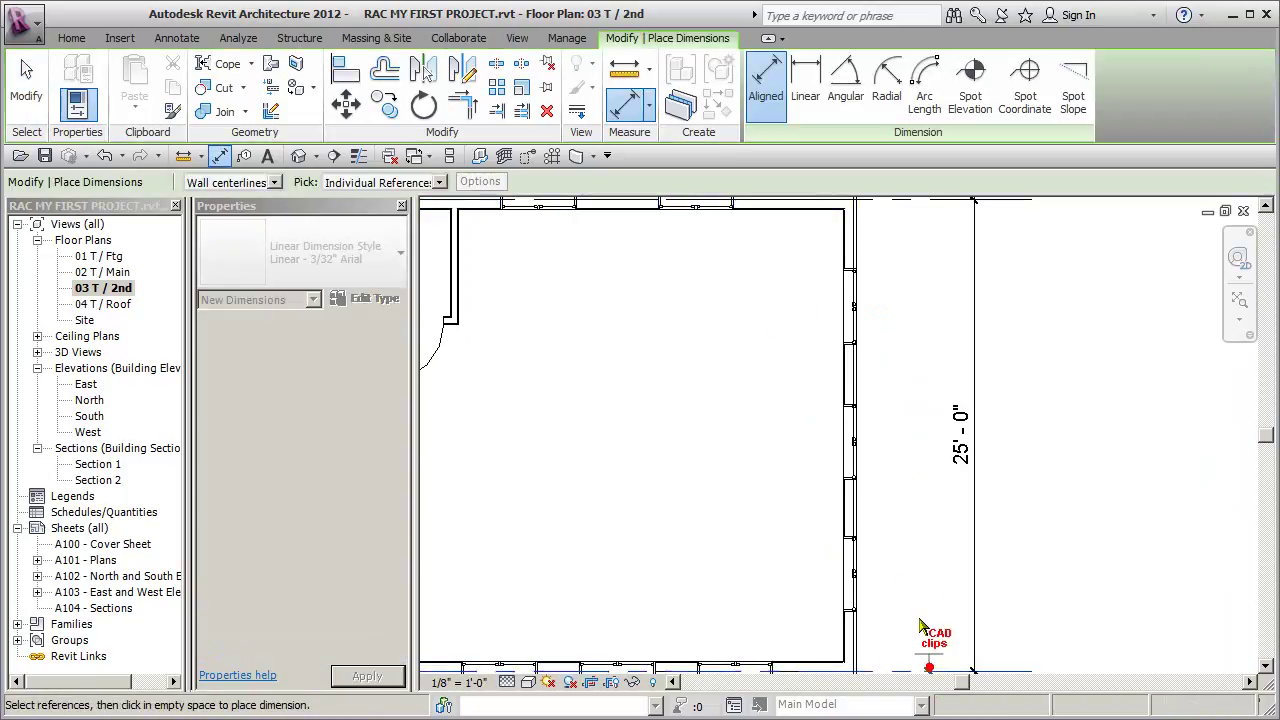
{"action": "left_click", "coordinate": [857, 573]}
{"action": "left_click", "coordinate": [855, 441]}
{"action": "left_click", "coordinate": [854, 310]}
{"action": "middle_click_drag", "start_coordinate": [900, 258], "coordinate": [901, 290]}
{"action": "left_click", "coordinate": [900, 250]}
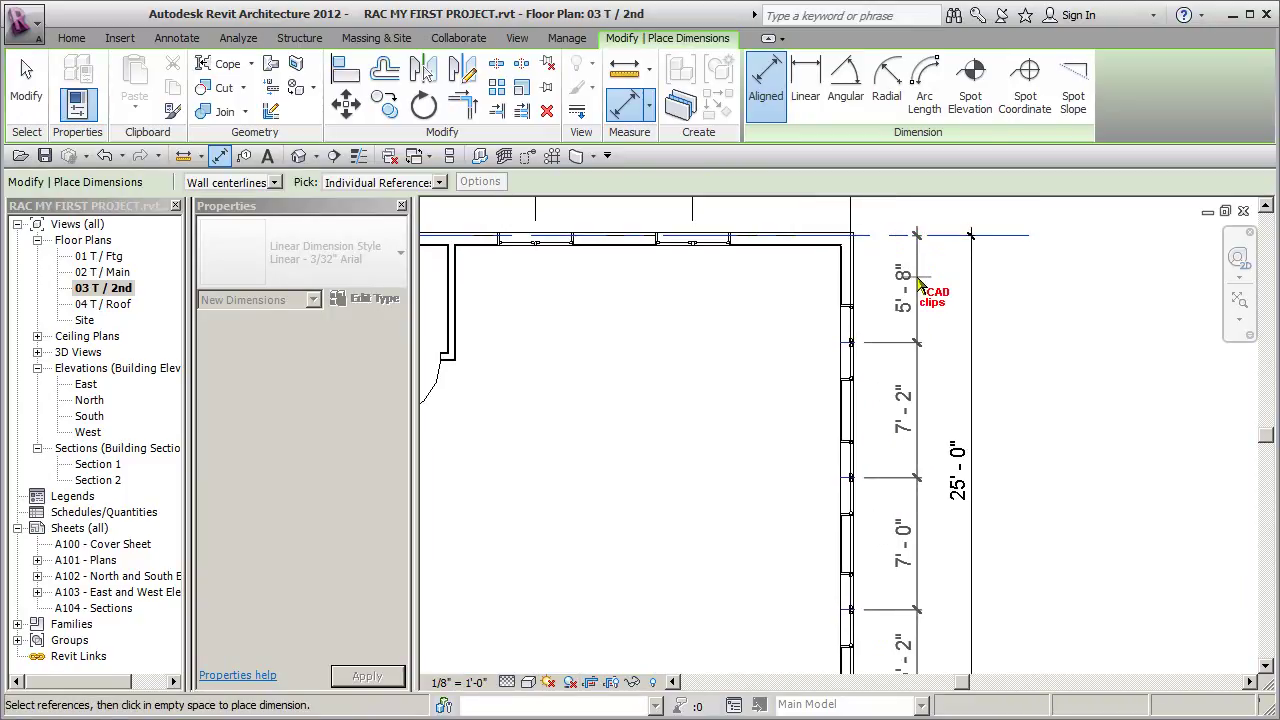
{"action": "left_click", "coordinate": [917, 282]}
{"action": "middle_click_drag", "start_coordinate": [1019, 684], "coordinate": [994, 591]}
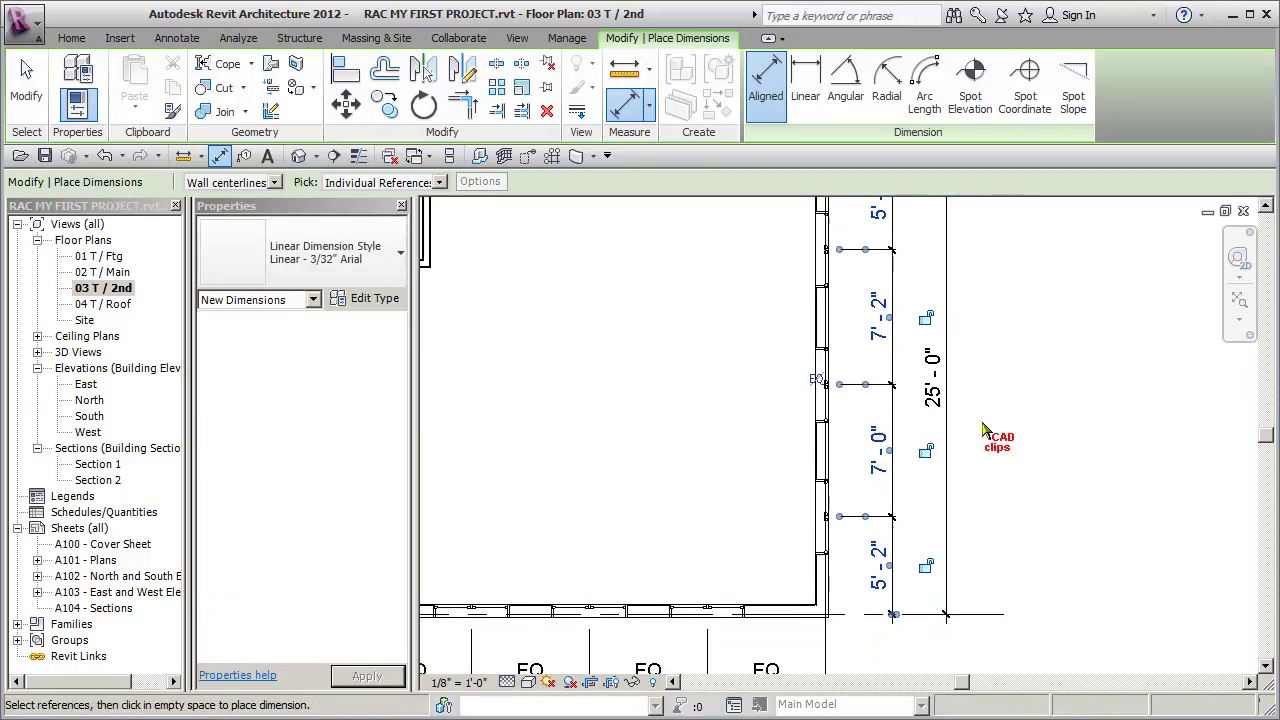
- Make the segments of the east-wall window dimension string equal
{"action": "left_click", "coordinate": [815, 382]}
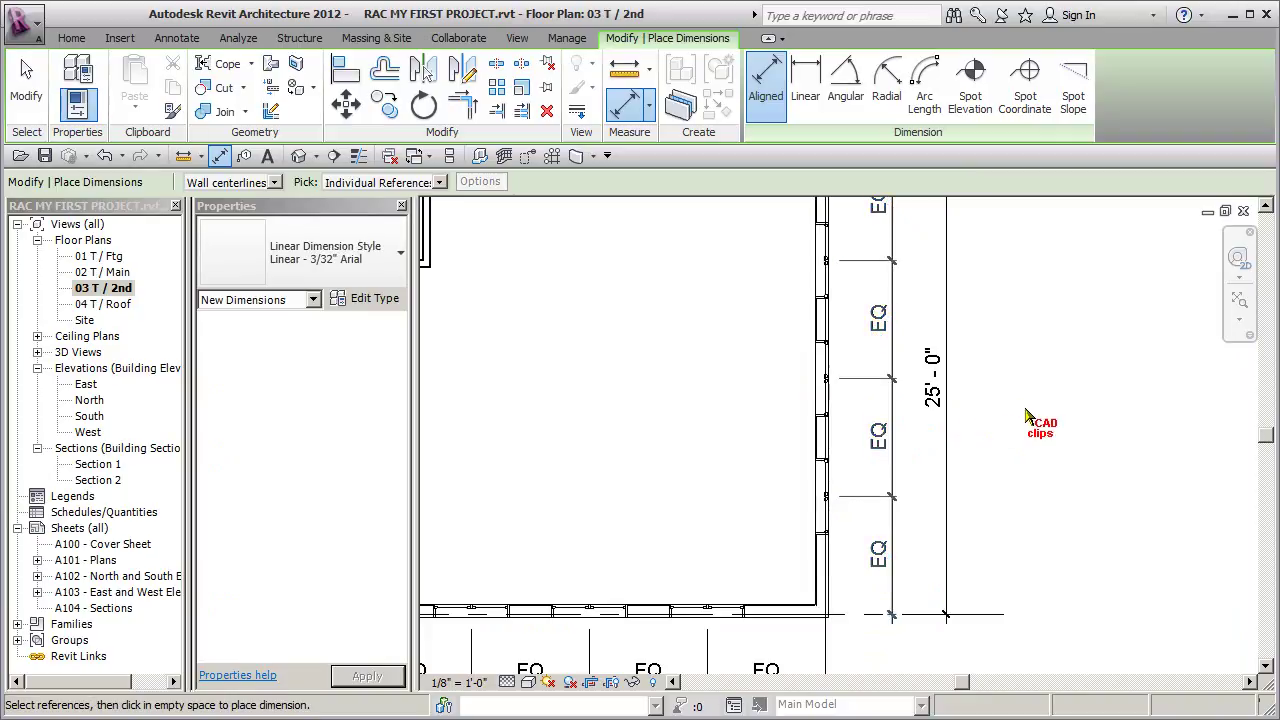
{"action": "key", "text": "Escape"}
{"action": "key", "text": "Escape"}
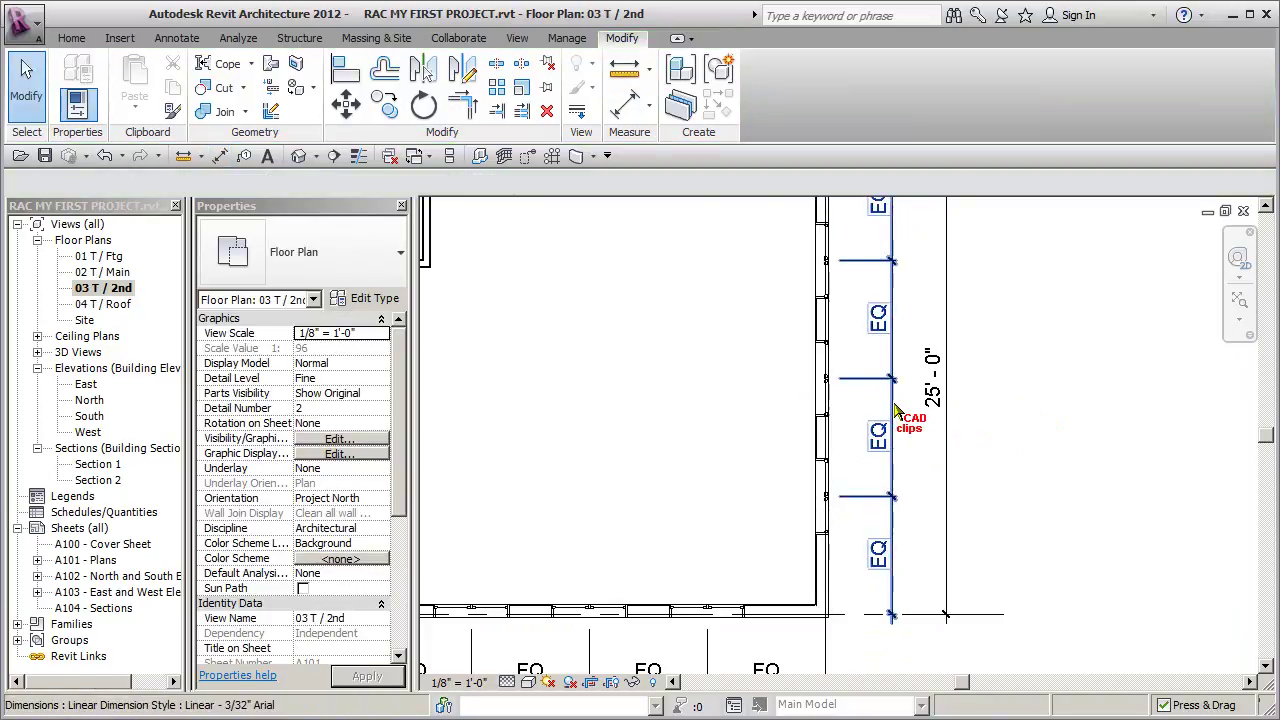
- Turn off equal spacing on the east-wall dimension string and move the middle and southern windows about 6 inches and 1 foot south
{"action": "left_click", "coordinate": [832, 376]}
{"action": "left_click", "coordinate": [822, 378]}
{"action": "left_click", "coordinate": [1013, 390]}
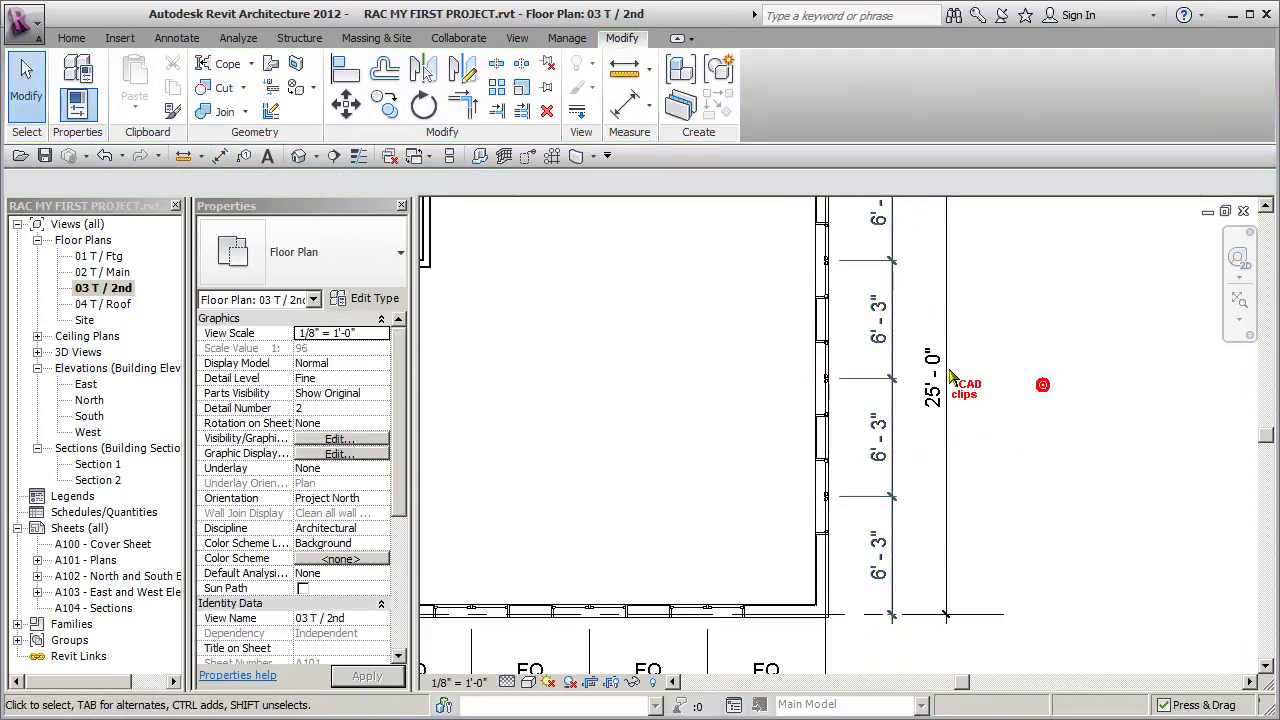
{"action": "left_click", "coordinate": [826, 398]}
{"action": "left_click_drag", "start_coordinate": [826, 395], "coordinate": [834, 500]}
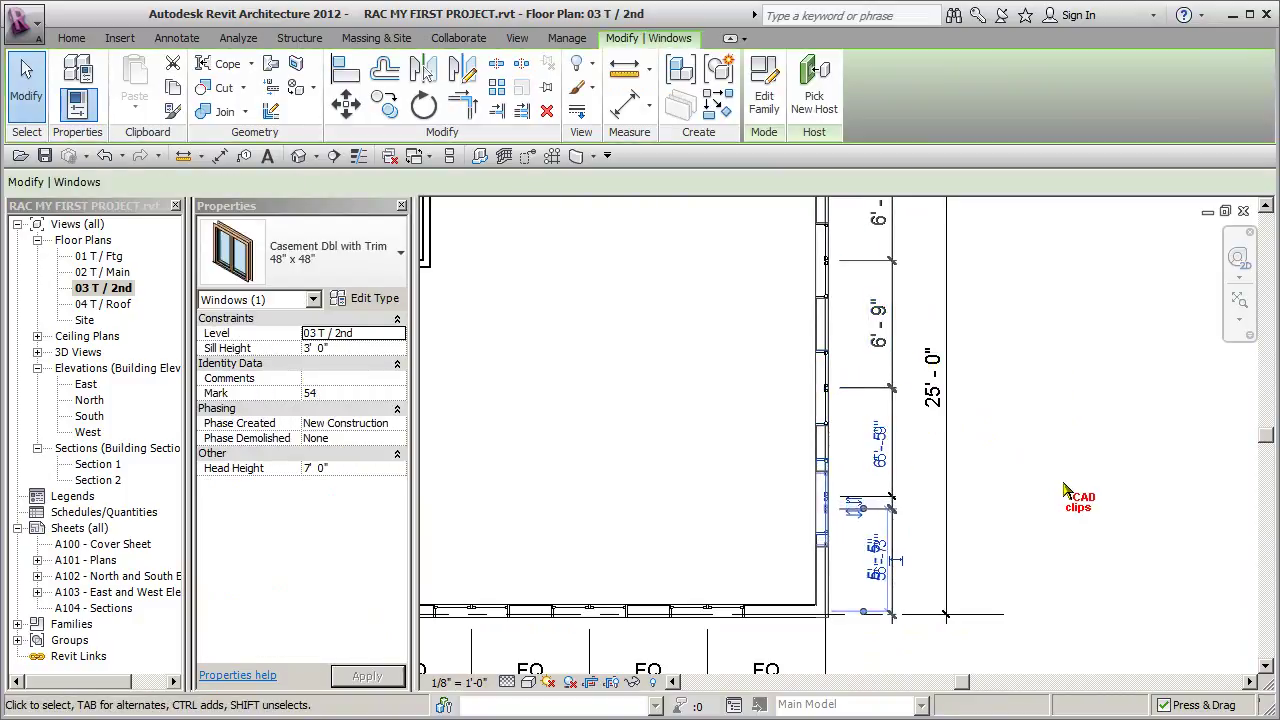
{"action": "left_click", "coordinate": [1066, 455]}
{"action": "middle_click_drag", "start_coordinate": [1066, 455], "coordinate": [1040, 490]}
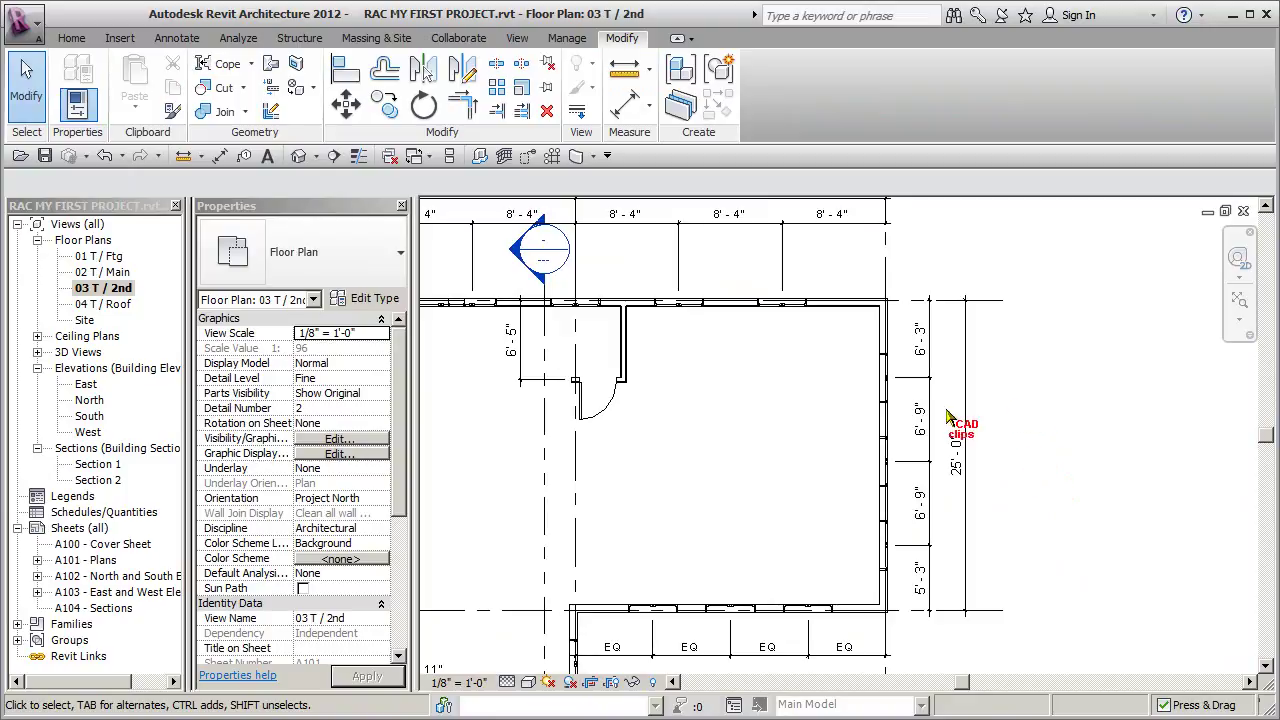
- Apply the equality constraint to the east-wall dimension string again so the three windows are evenly spaced
{"action": "left_click", "coordinate": [929, 491]}
{"action": "left_click", "coordinate": [876, 456]}
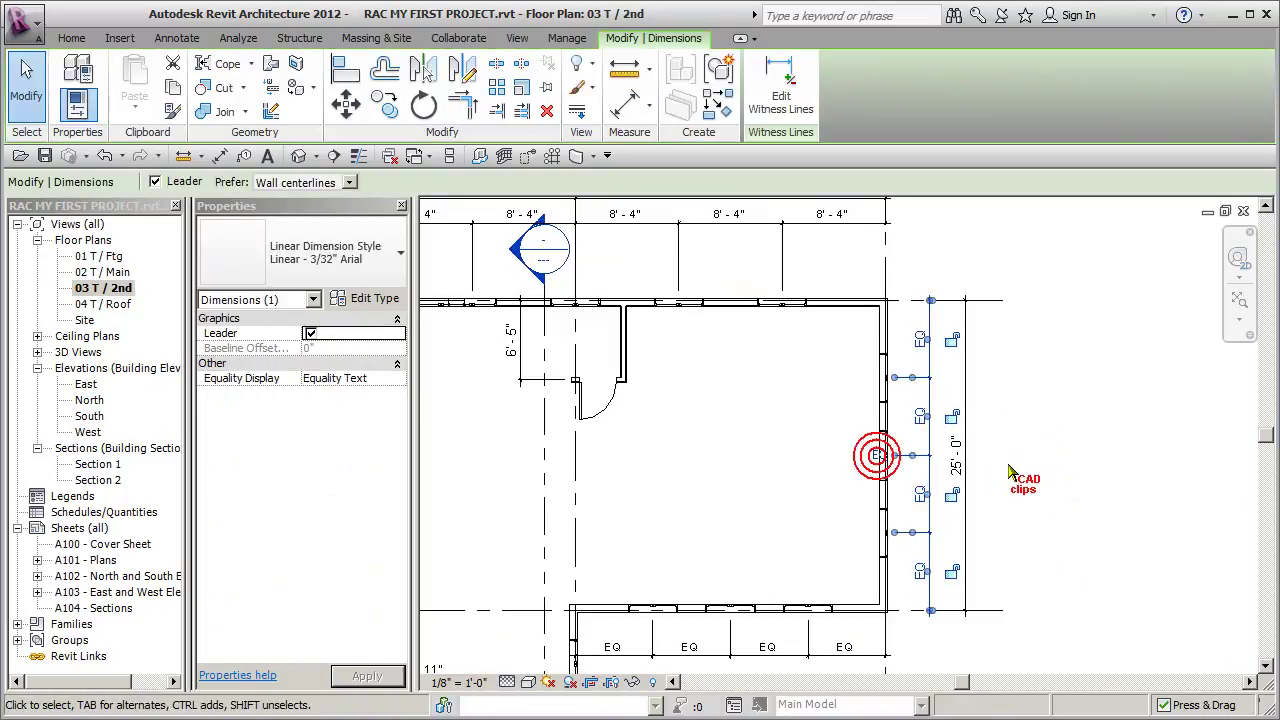
{"action": "left_click", "coordinate": [1036, 470]}
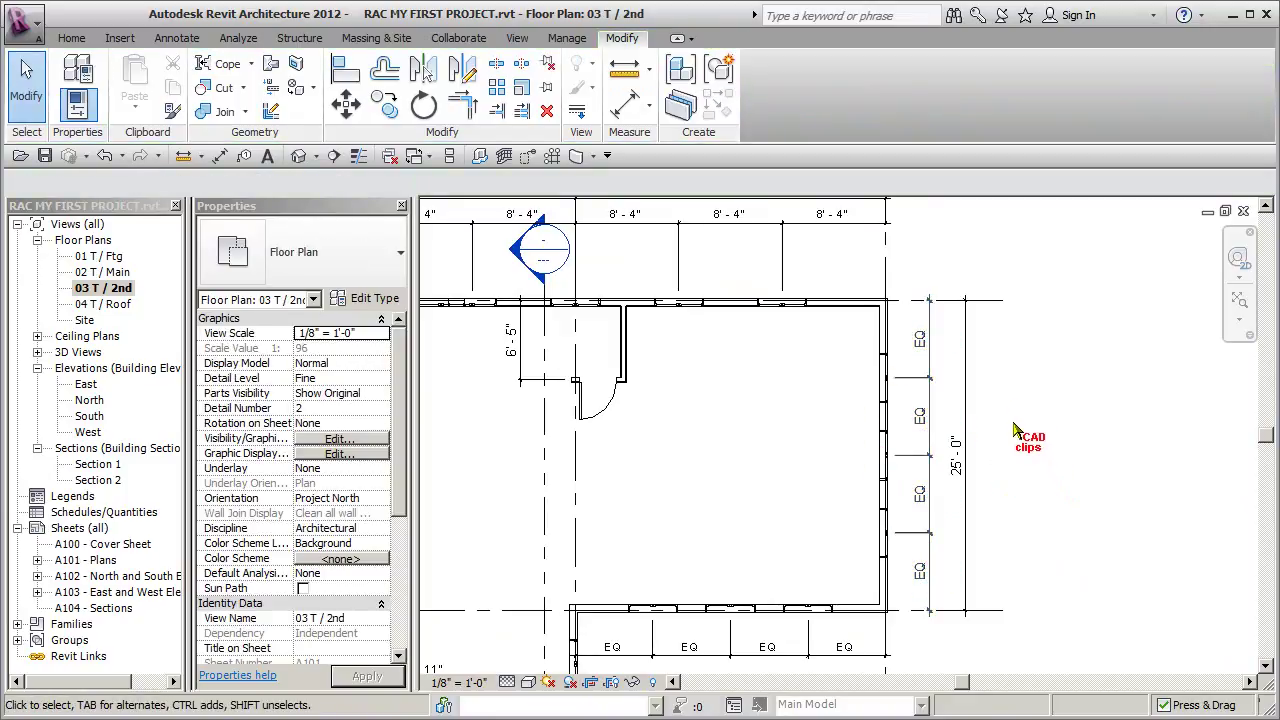
- Examine the middle casement window of the east wall up close in the plan
{"action": "scroll", "coordinate": [955, 435], "scroll_direction": "up", "scroll_amount": 3}
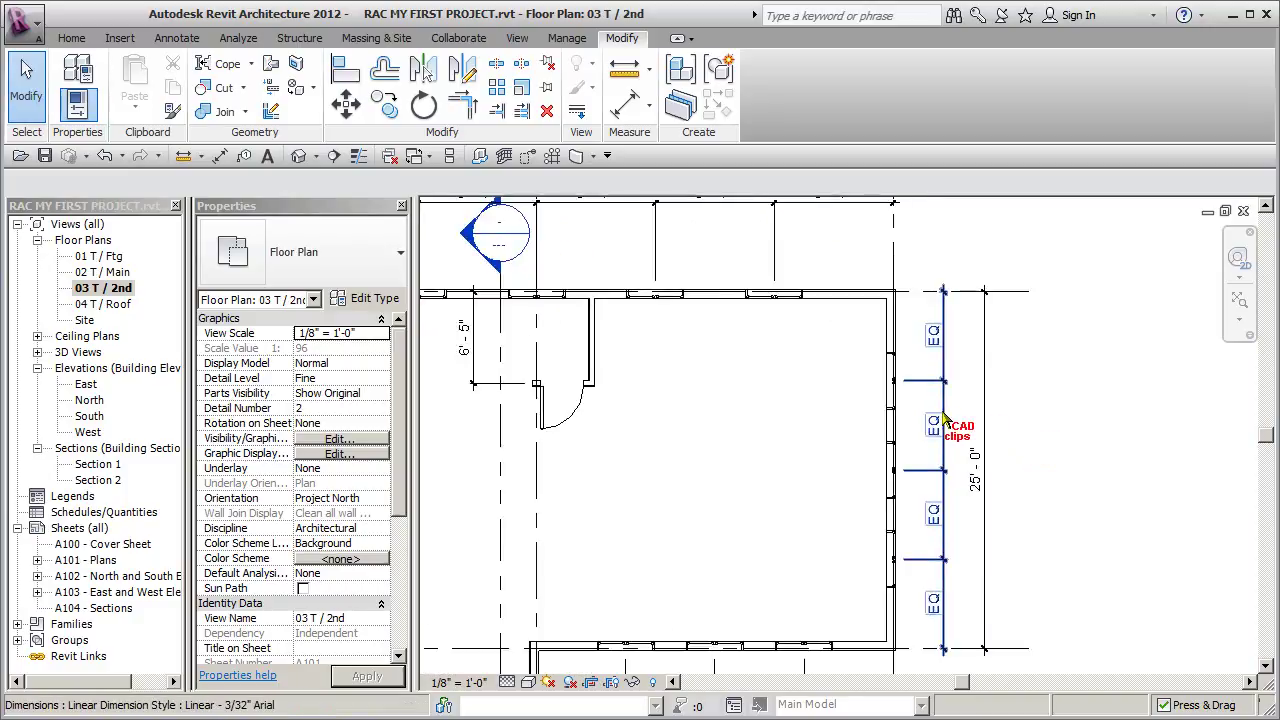
{"action": "scroll", "coordinate": [955, 443], "scroll_direction": "up", "scroll_amount": 4}
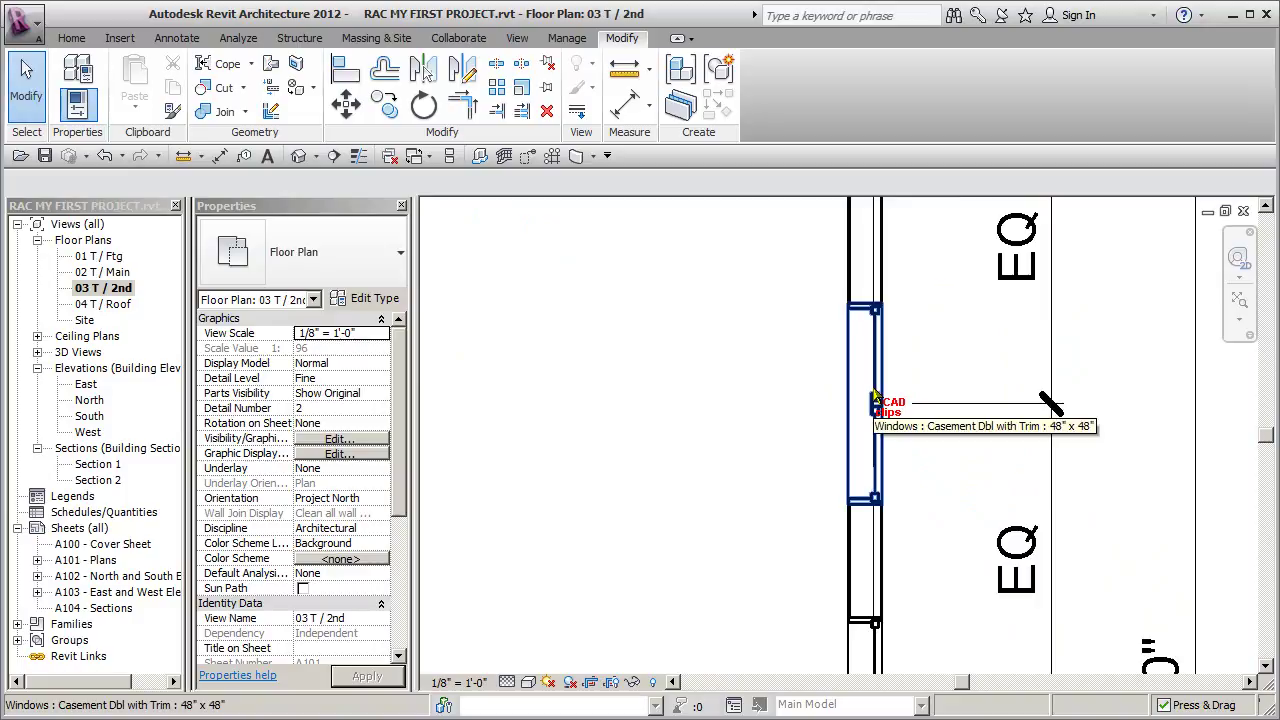
{"action": "left_click", "coordinate": [873, 399]}
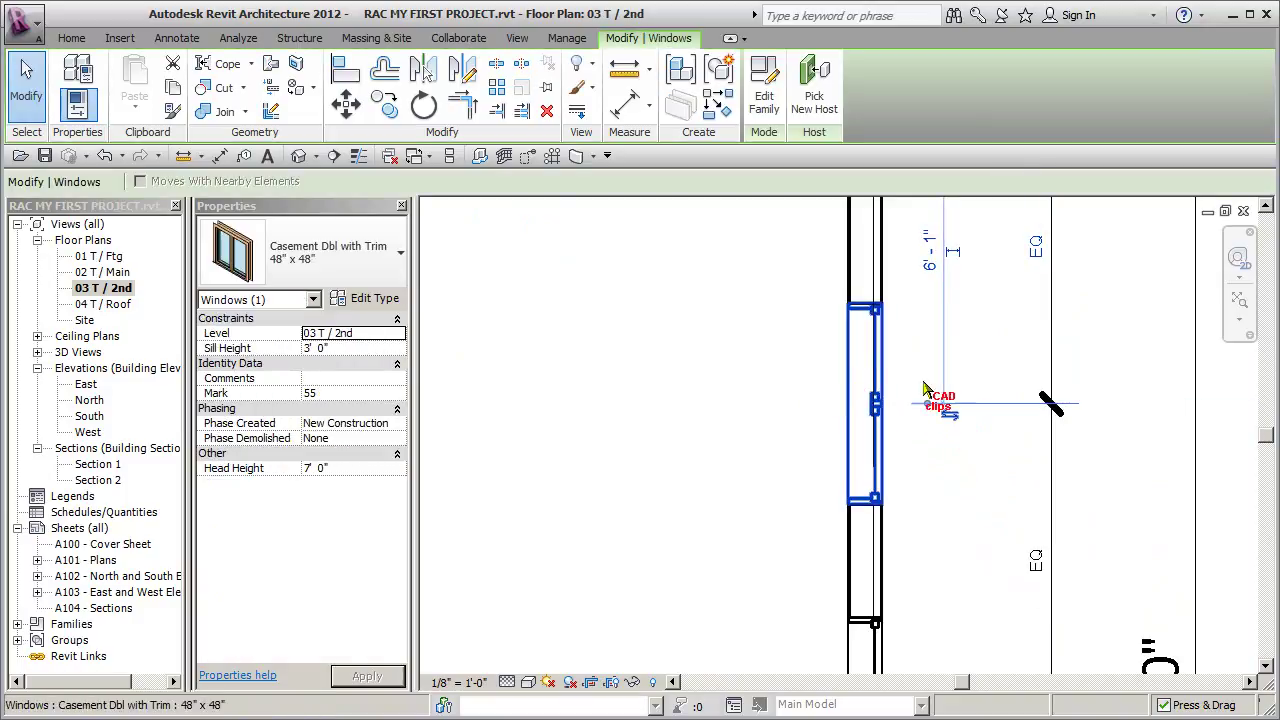
{"action": "left_click", "coordinate": [960, 445]}
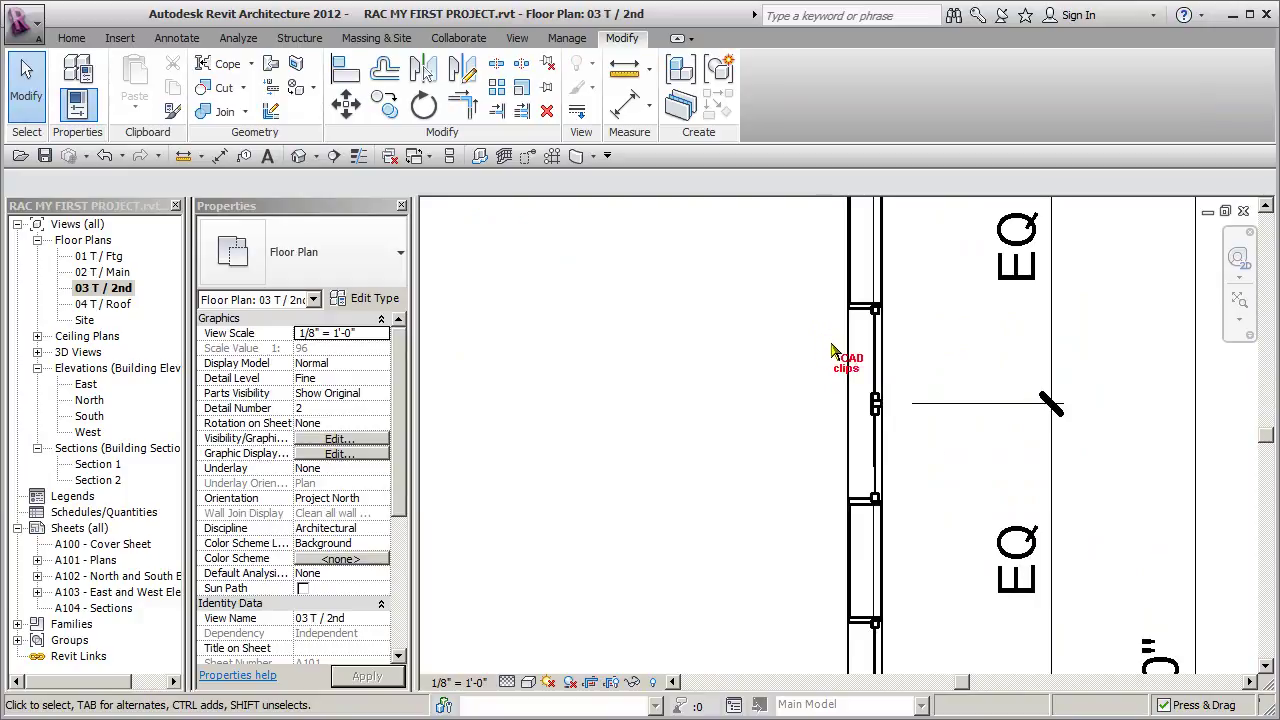
{"action": "scroll", "coordinate": [951, 436], "scroll_direction": "down", "scroll_amount": 6}
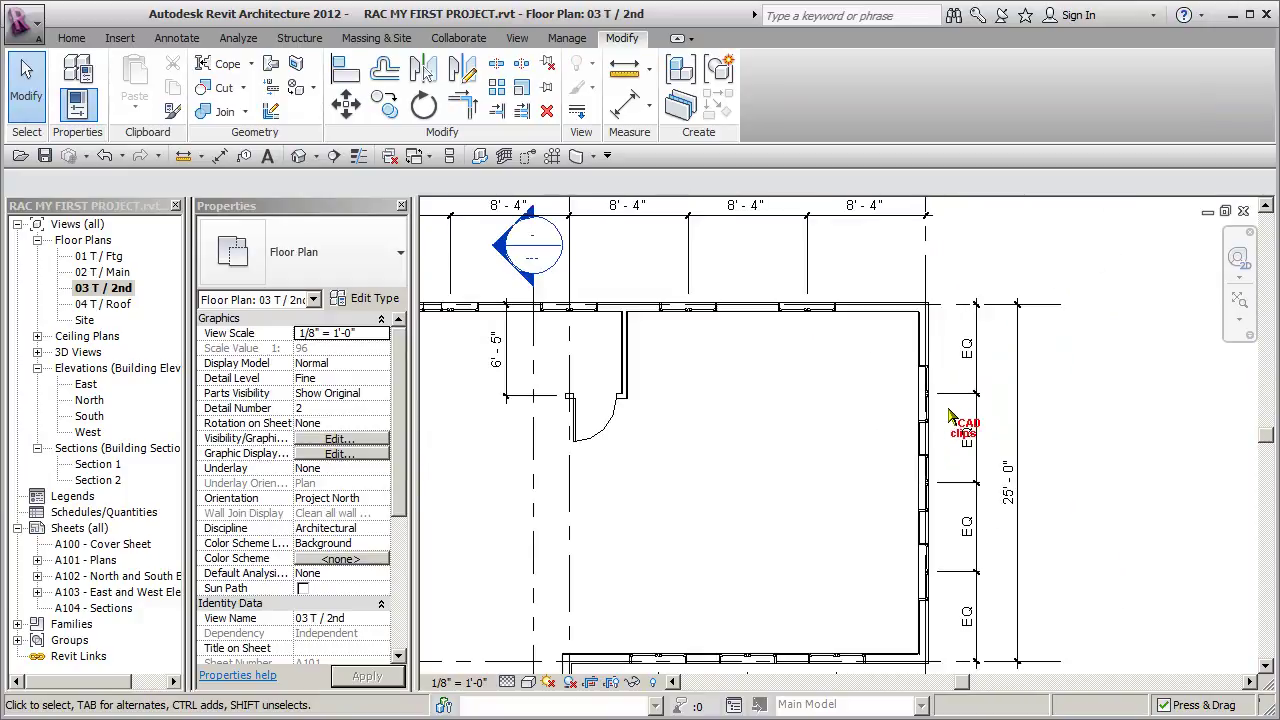
{"action": "scroll", "coordinate": [950, 410], "scroll_direction": "down", "scroll_amount": 2}
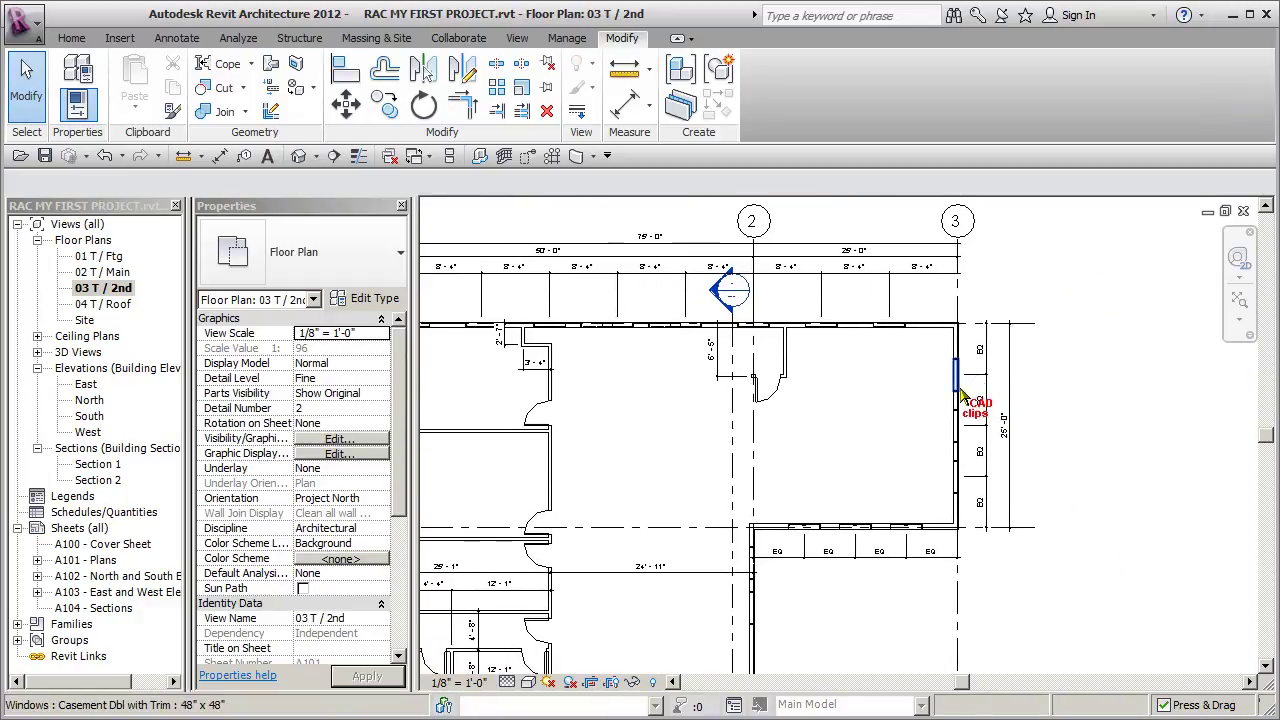
{"action": "middle_click_drag", "start_coordinate": [912, 388], "coordinate": [955, 353]}
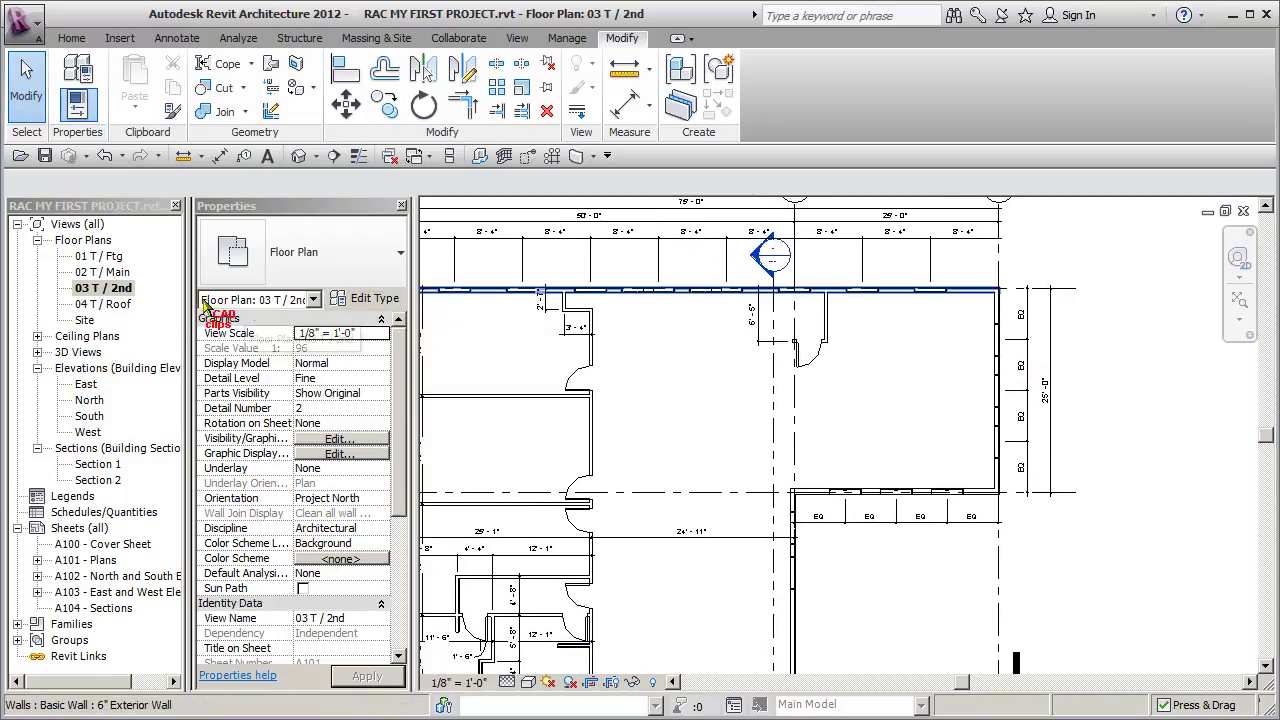
- Open the 04 T / Roof plan at the flat roof with the skylight
{"action": "double_click", "coordinate": [106, 304]}
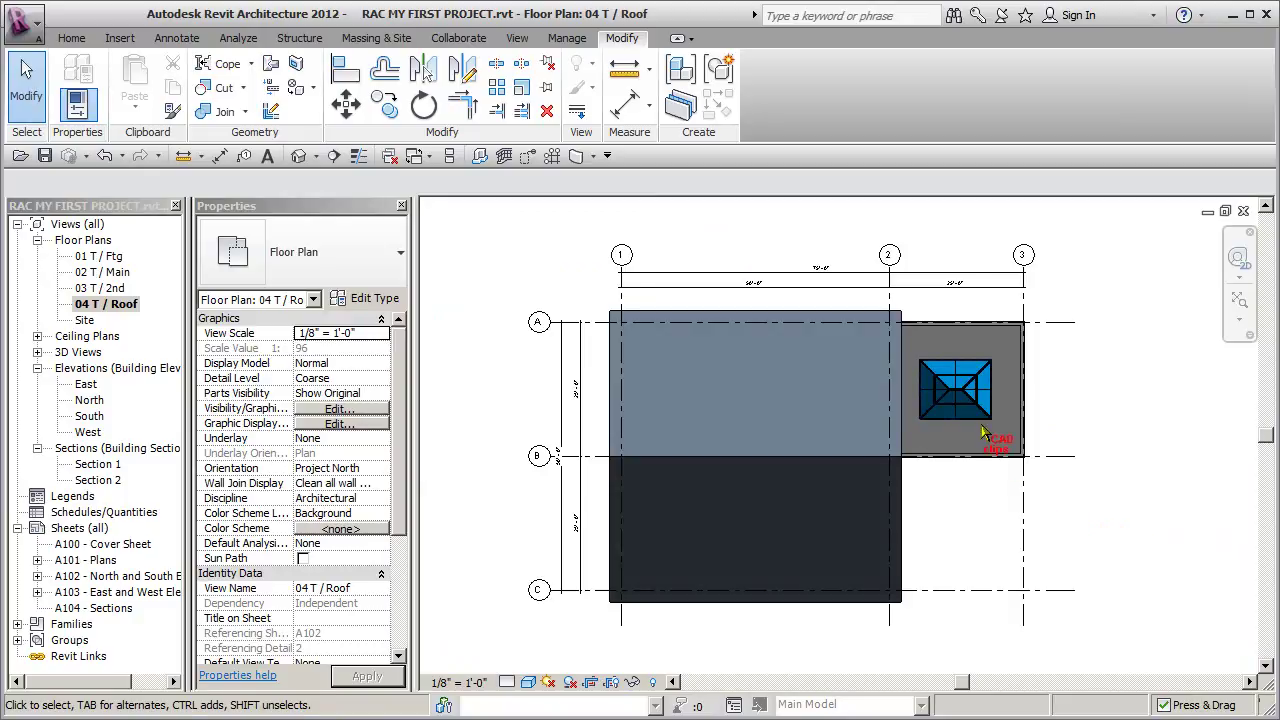
{"action": "scroll", "coordinate": [1000, 452], "scroll_direction": "up", "scroll_amount": 4}
{"action": "middle_click_drag", "start_coordinate": [980, 434], "coordinate": [1016, 478]}
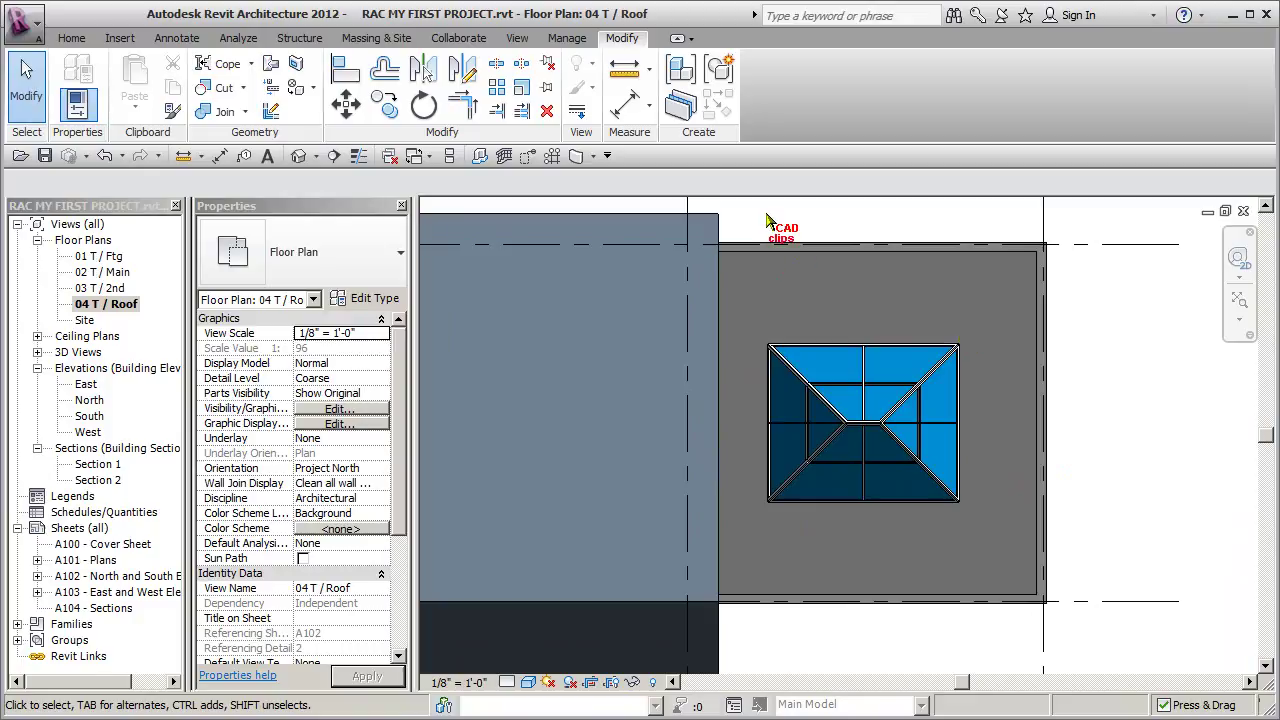
- In the default 3D view, add two points at elevation -0' 2" to the flat roof, near its northeast and southeast corners
{"action": "left_click", "coordinate": [299, 157]}
{"action": "middle_click_drag", "start_coordinate": [1028, 540], "coordinate": [944, 567]}
{"action": "scroll", "coordinate": [975, 492], "scroll_direction": "up", "scroll_amount": 3}
{"action": "middle_click_drag", "start_coordinate": [975, 490], "coordinate": [978, 535], "text": "shift"}
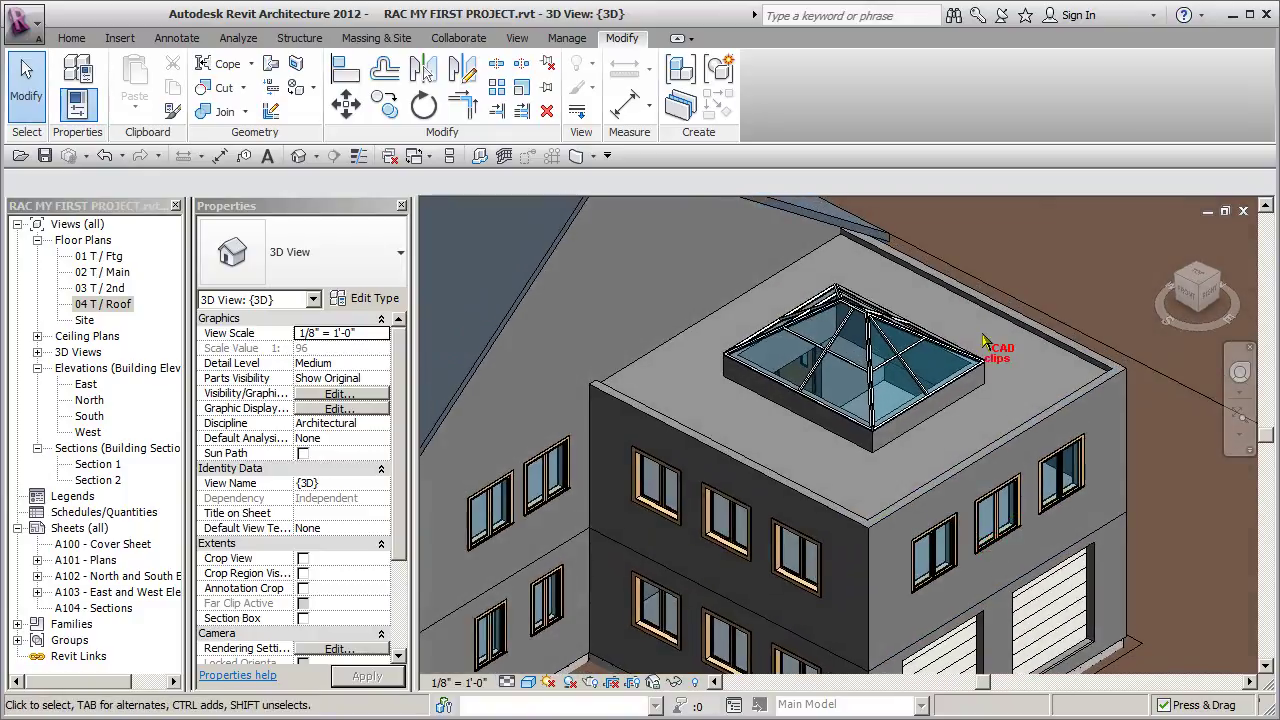
{"action": "left_click", "coordinate": [850, 268]}
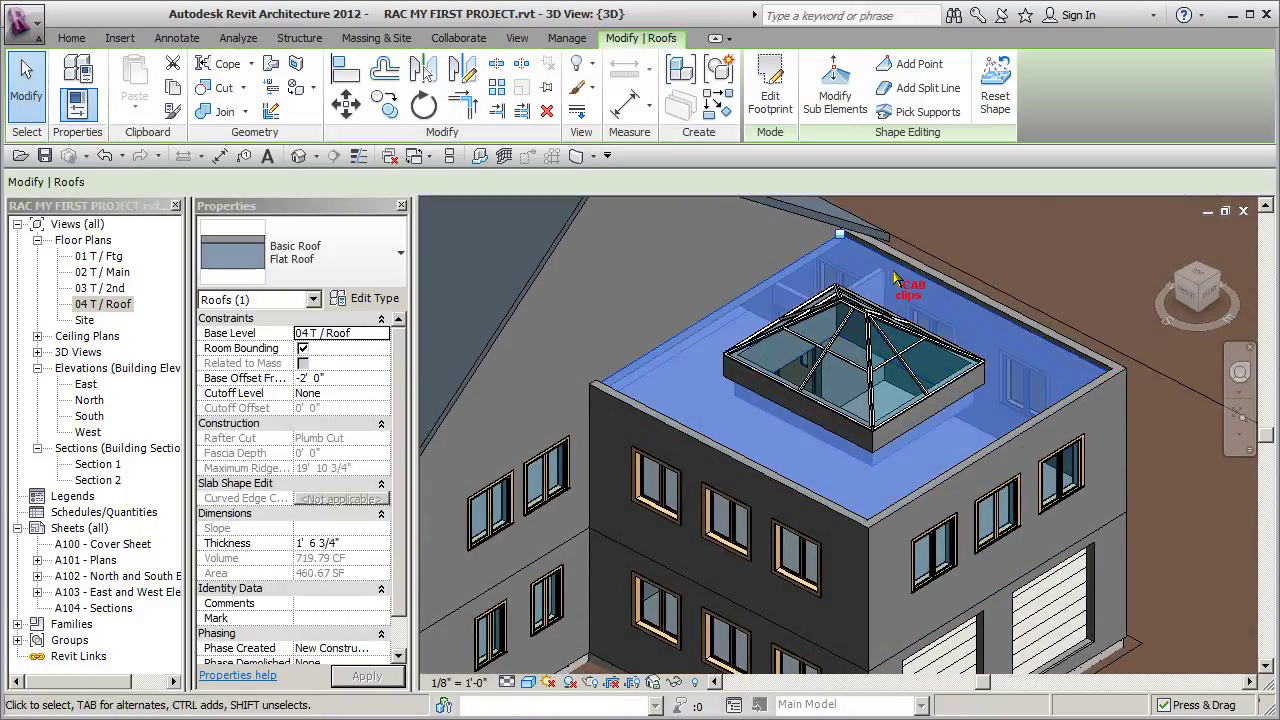
{"action": "left_click", "coordinate": [918, 64]}
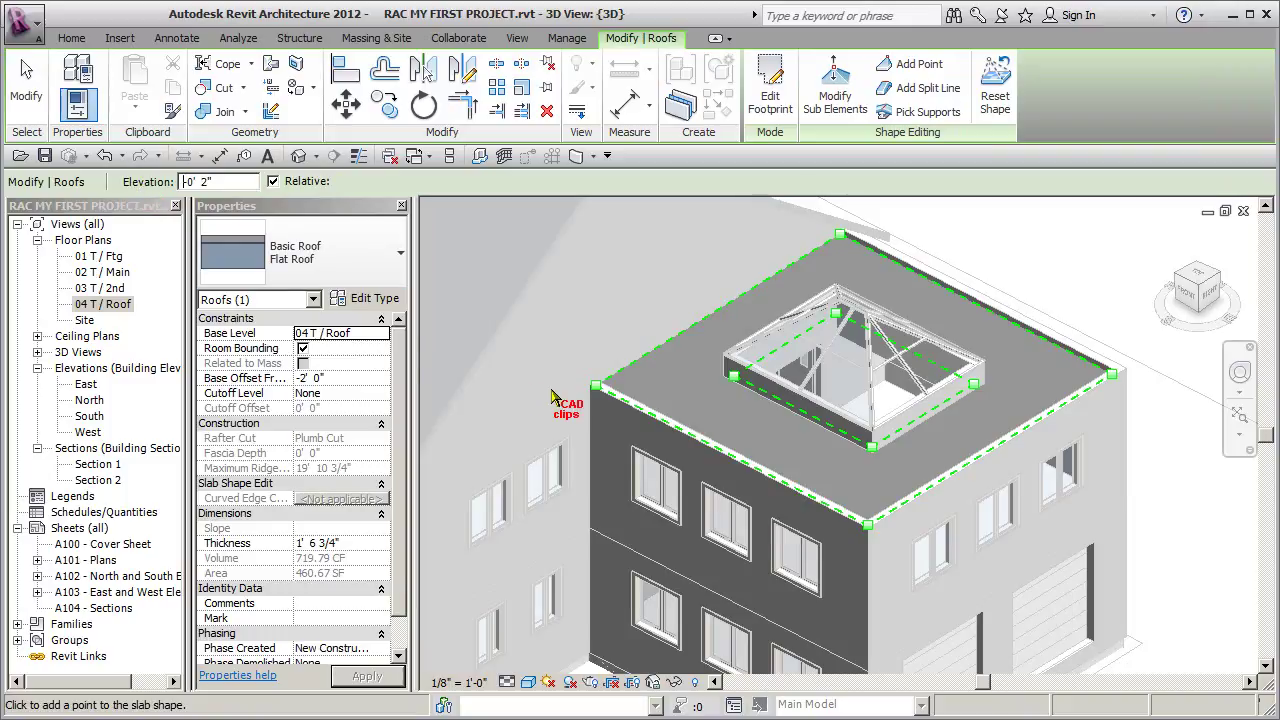
{"action": "left_click", "coordinate": [1030, 383]}
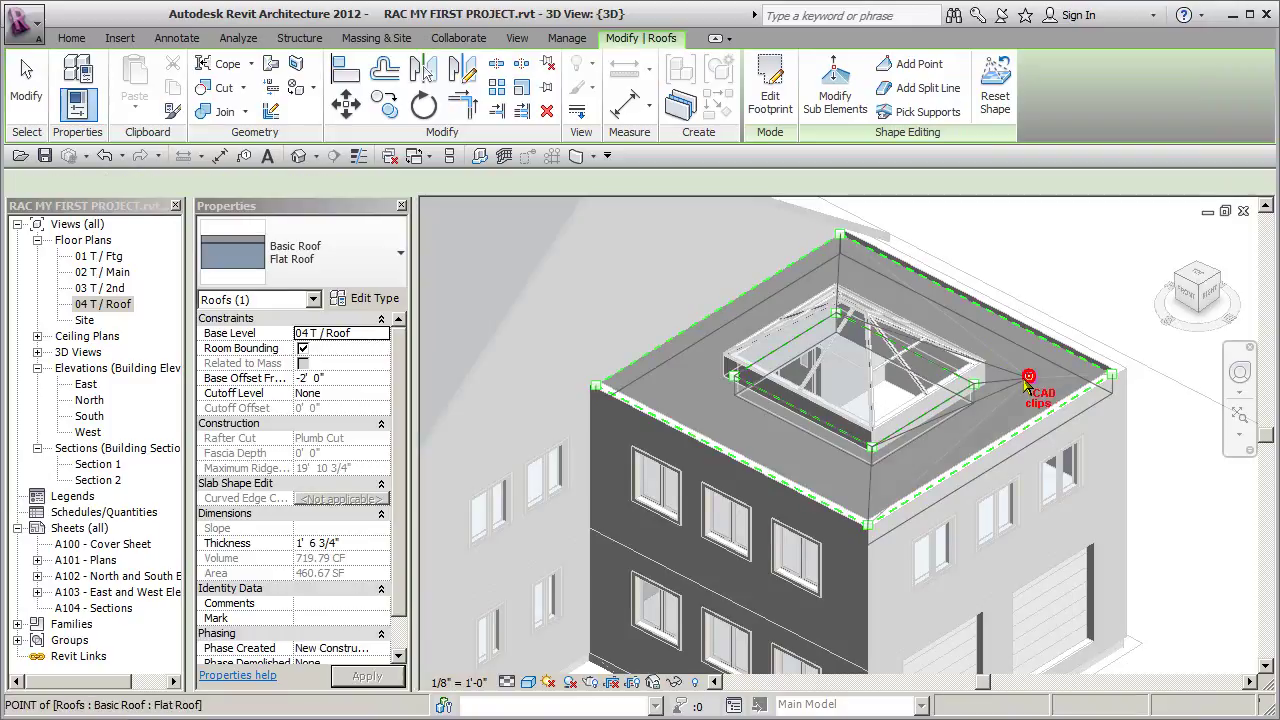
{"action": "left_click", "coordinate": [877, 486]}
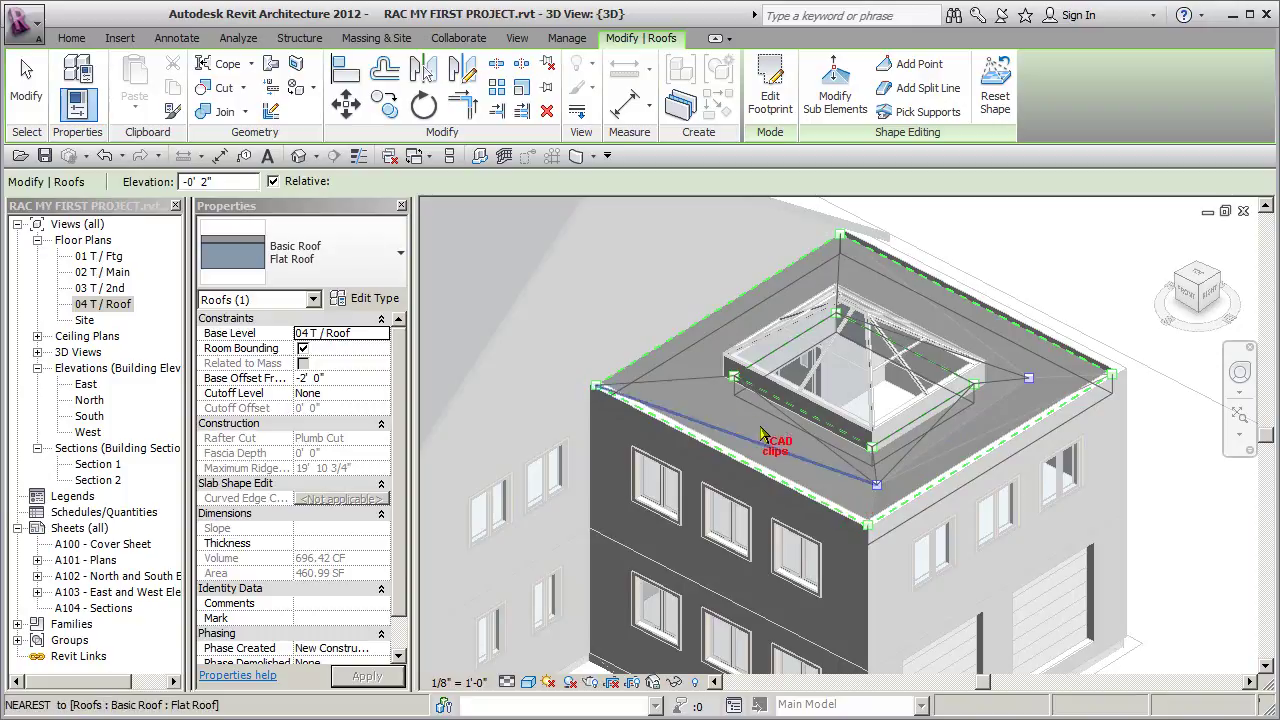
{"action": "left_click", "coordinate": [27, 80]}
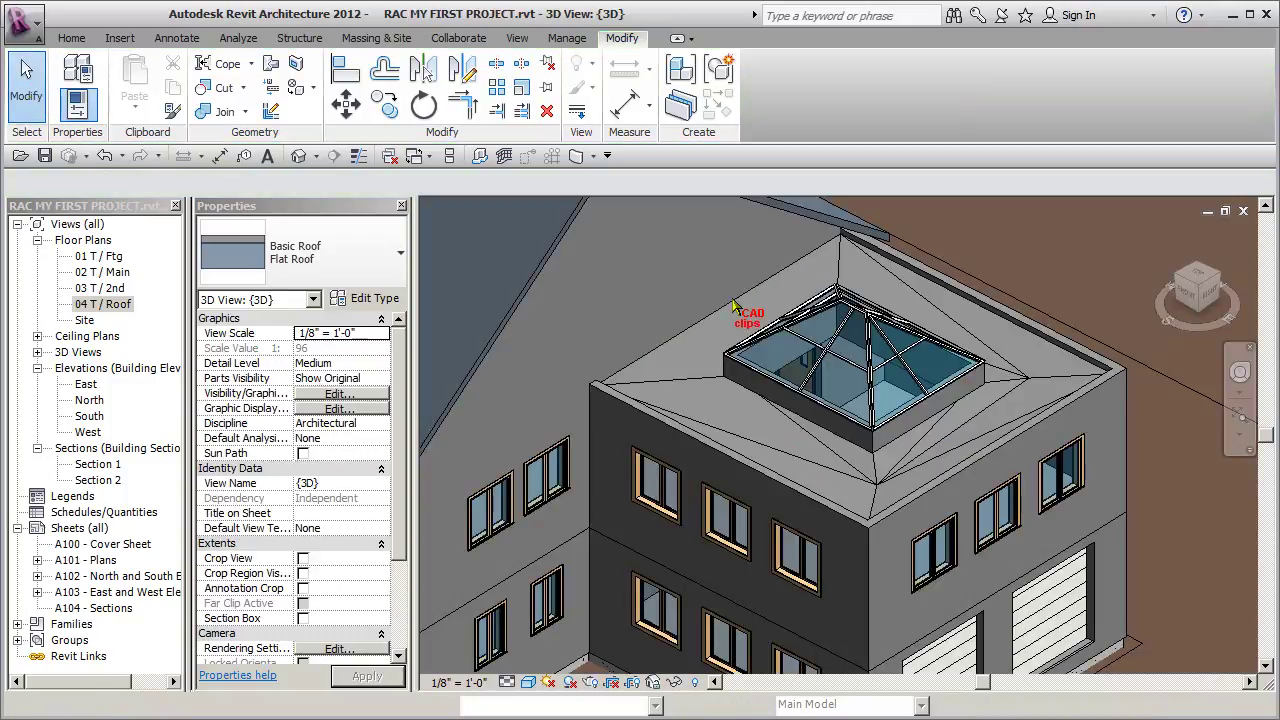
- Temporarily isolate the flat roof in 3D to examine its sloped surface, and reset the isolation
{"action": "left_click", "coordinate": [1045, 395]}
{"action": "middle_click_drag", "start_coordinate": [1045, 395], "coordinate": [1050, 452], "text": "shift"}
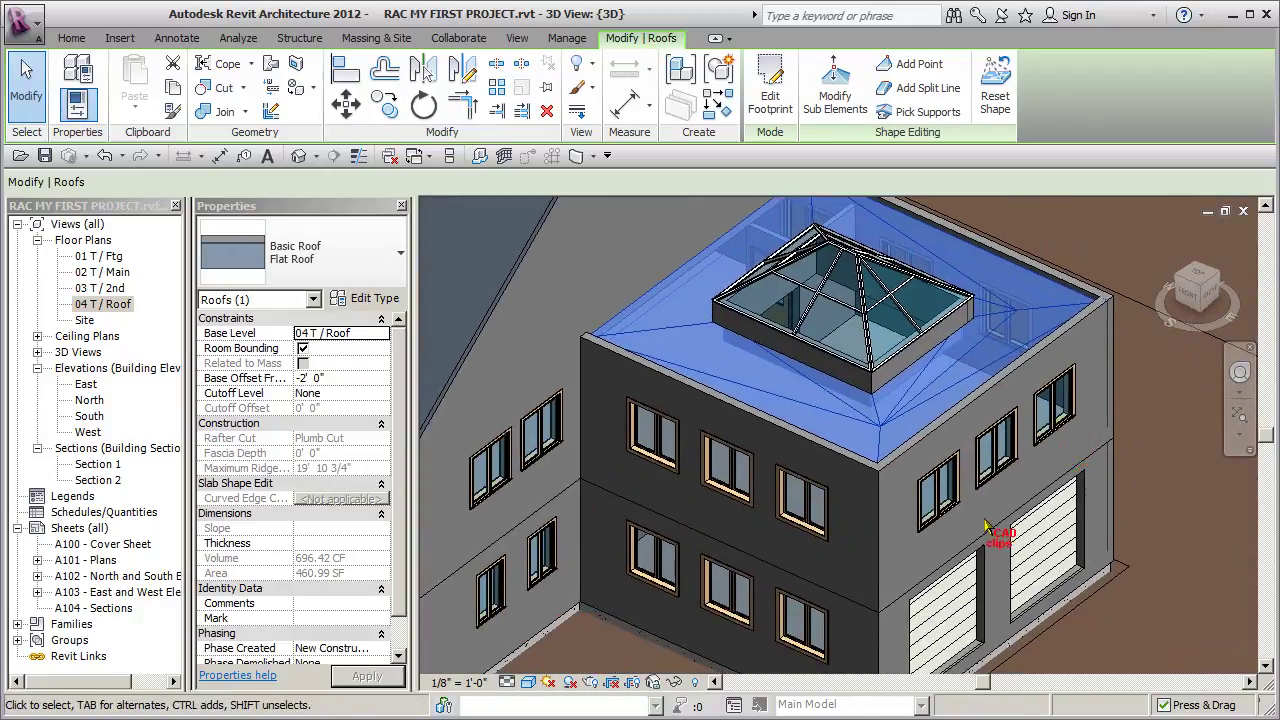
{"action": "left_click", "coordinate": [678, 683]}
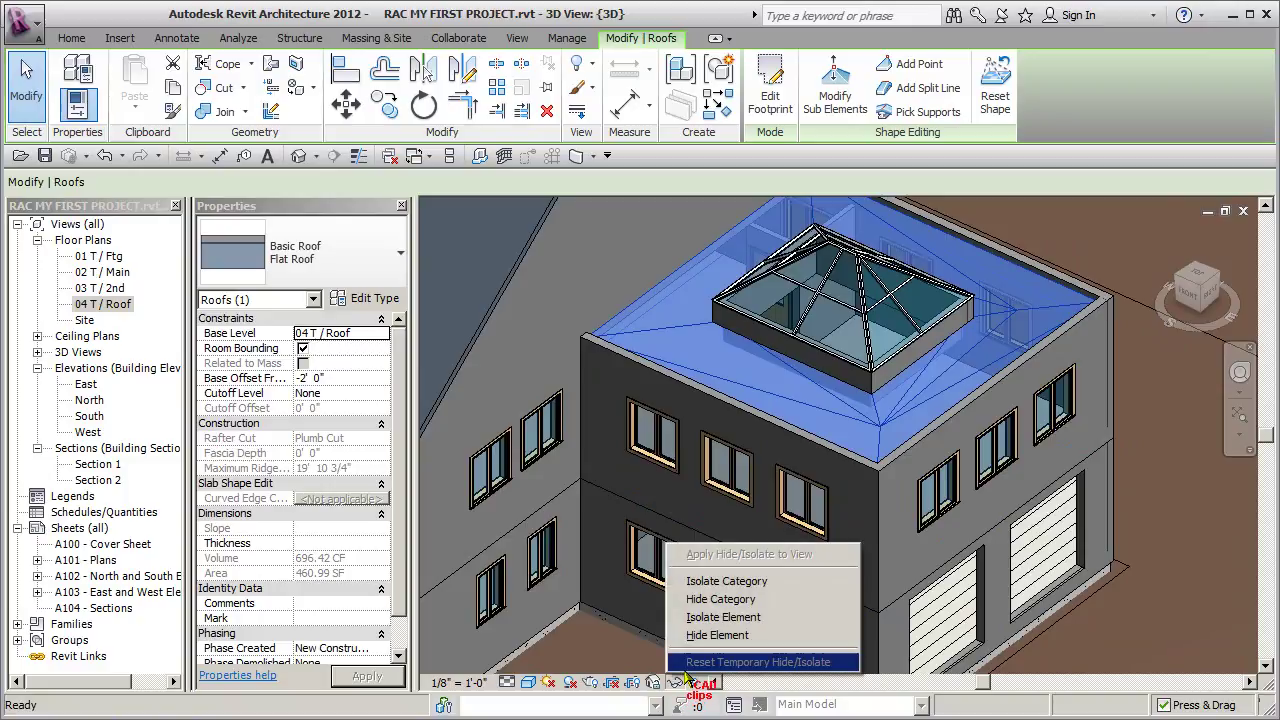
{"action": "left_click", "coordinate": [731, 617]}
{"action": "middle_click_drag", "start_coordinate": [903, 632], "coordinate": [780, 625], "text": "shift"}
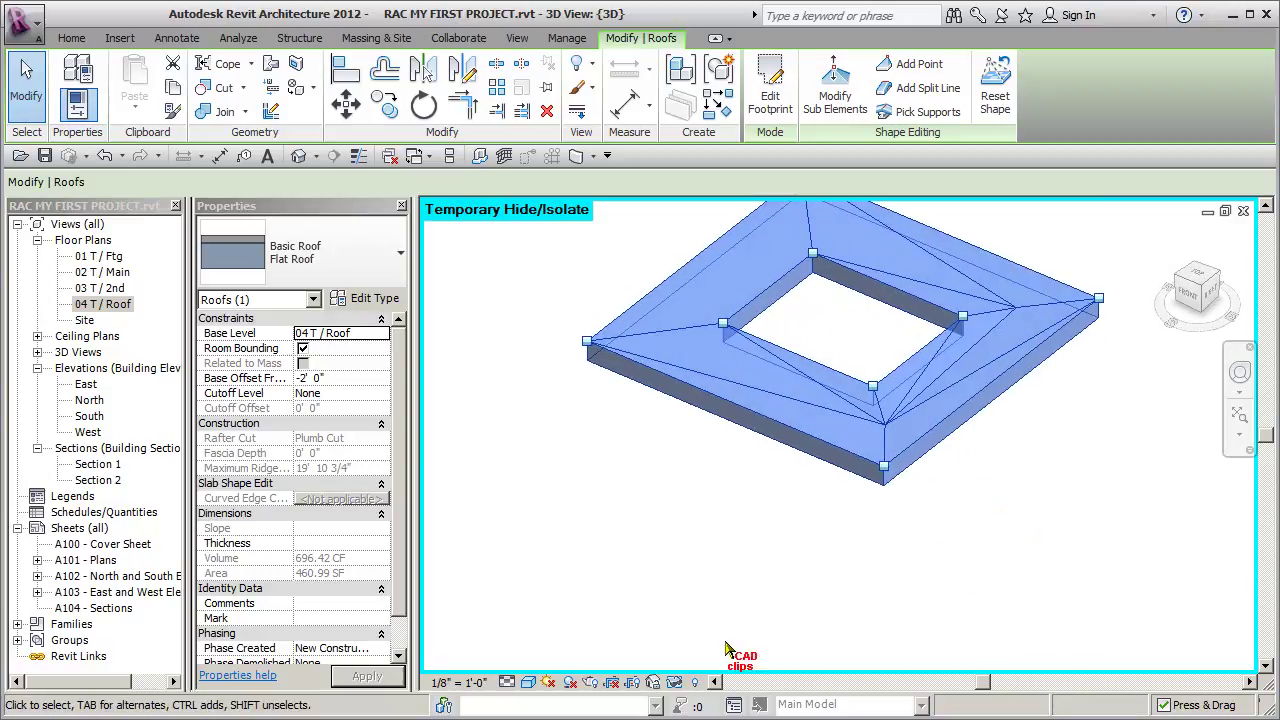
{"action": "left_click", "coordinate": [675, 683]}
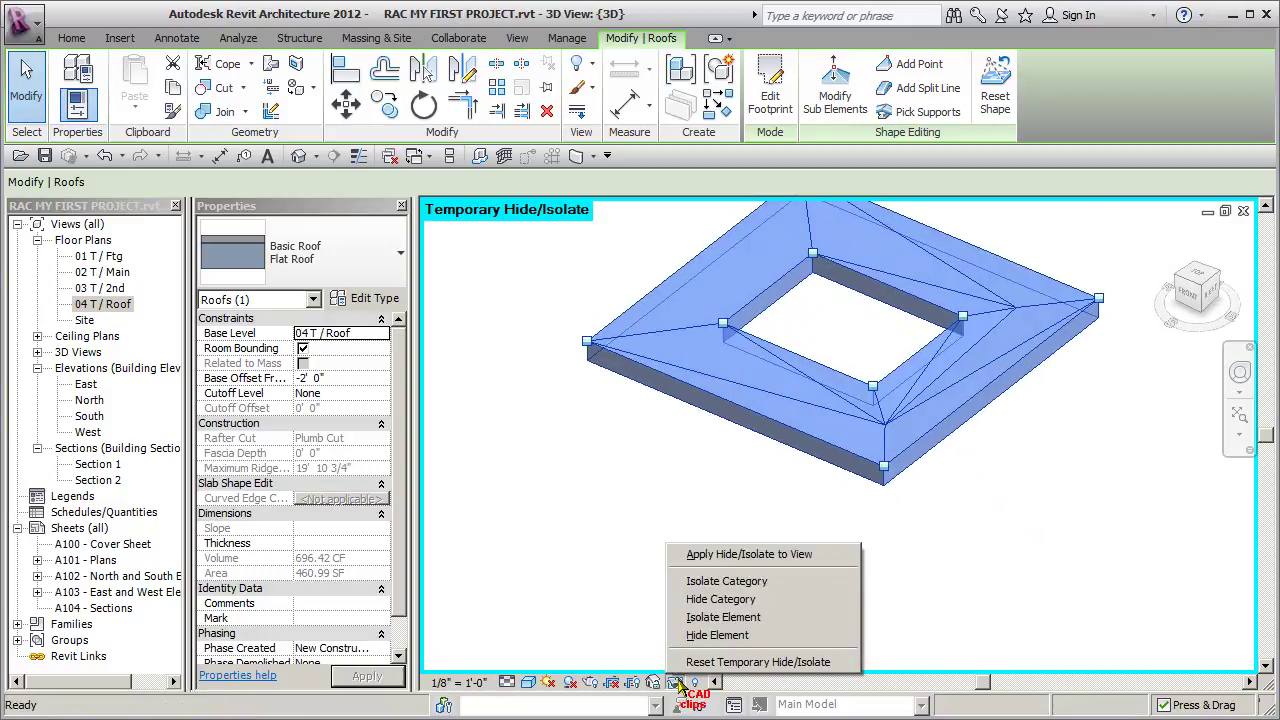
{"action": "left_click", "coordinate": [714, 667]}
- Examine the whole building in 3D and the upper windows in the main building's gable wall up close
{"action": "middle_click_drag", "start_coordinate": [950, 590], "coordinate": [838, 531], "text": "shift"}
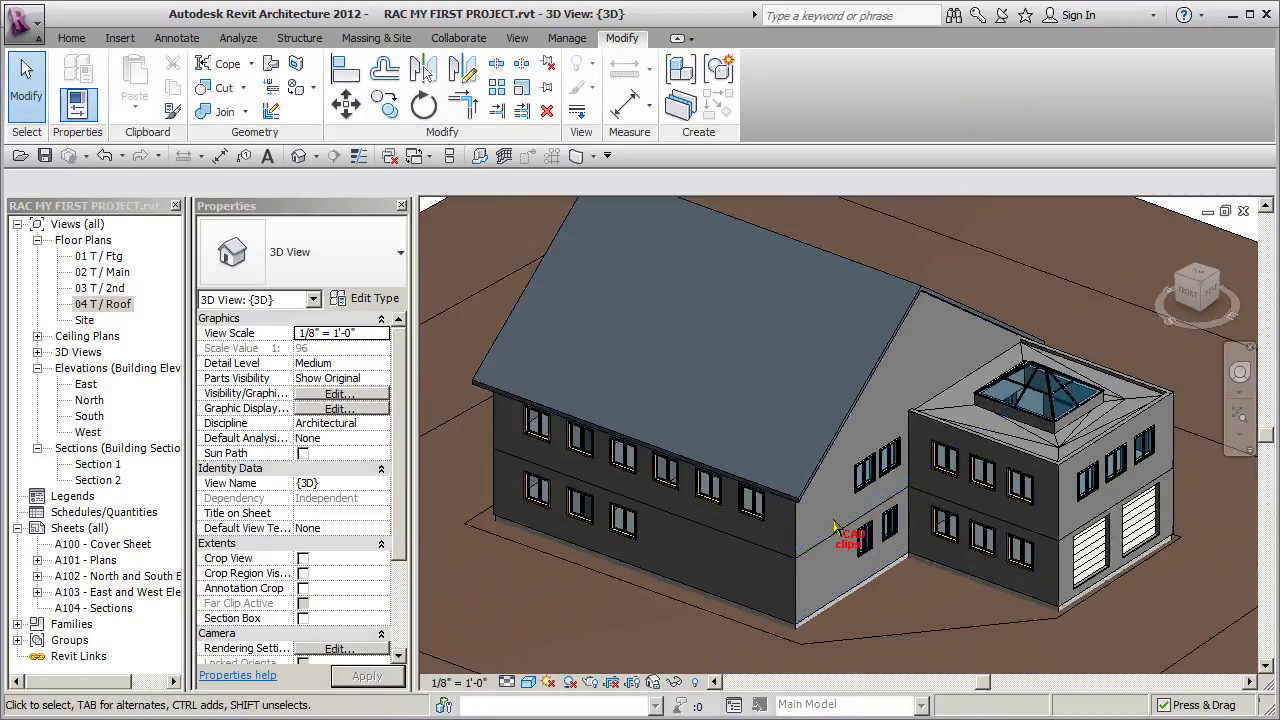
{"action": "scroll", "coordinate": [820, 525], "scroll_direction": "down", "scroll_amount": 1}
{"action": "middle_click_drag", "start_coordinate": [820, 525], "coordinate": [868, 520]}
{"action": "left_click", "coordinate": [856, 563]}
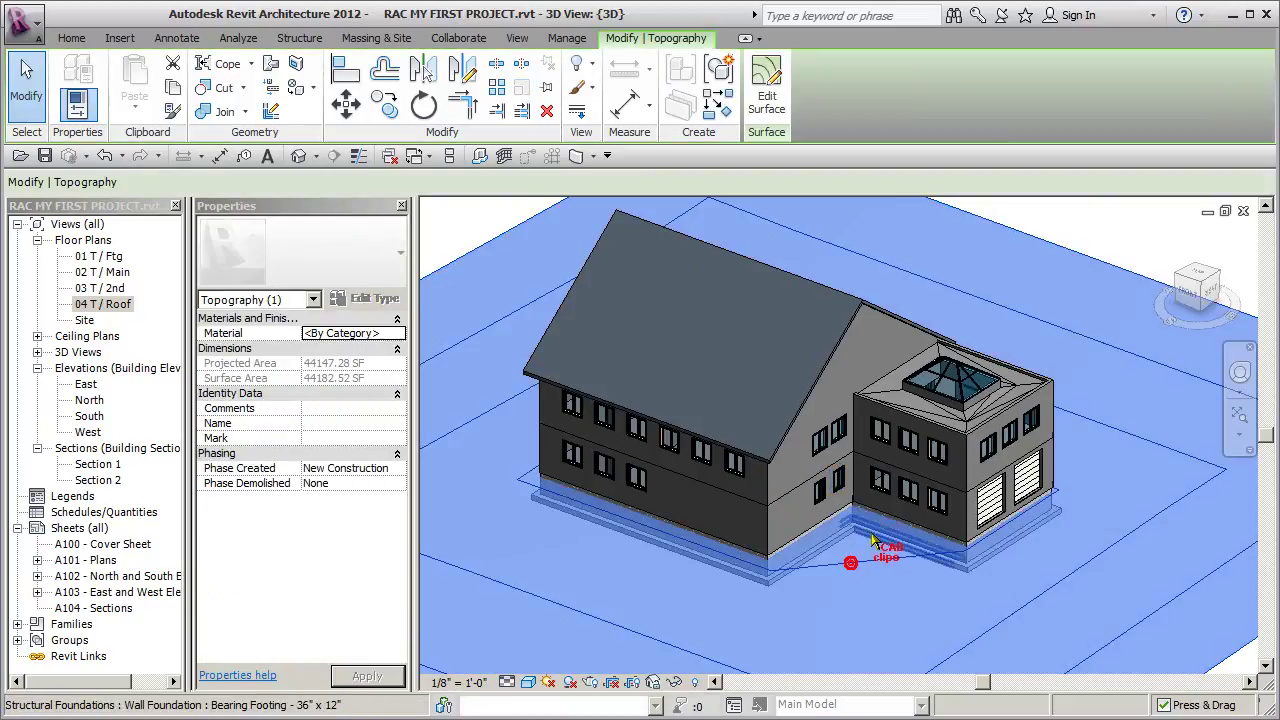
{"action": "left_click", "coordinate": [1079, 236]}
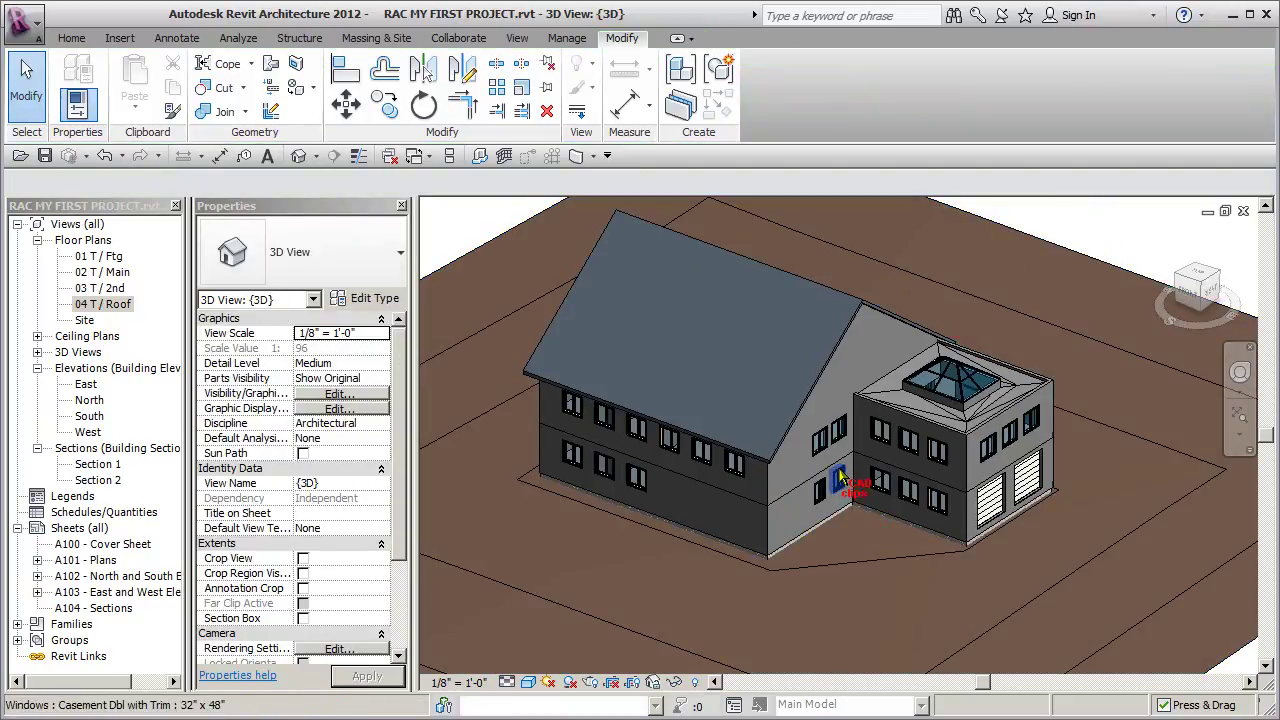
{"action": "scroll", "coordinate": [830, 460], "scroll_direction": "up", "scroll_amount": 6}
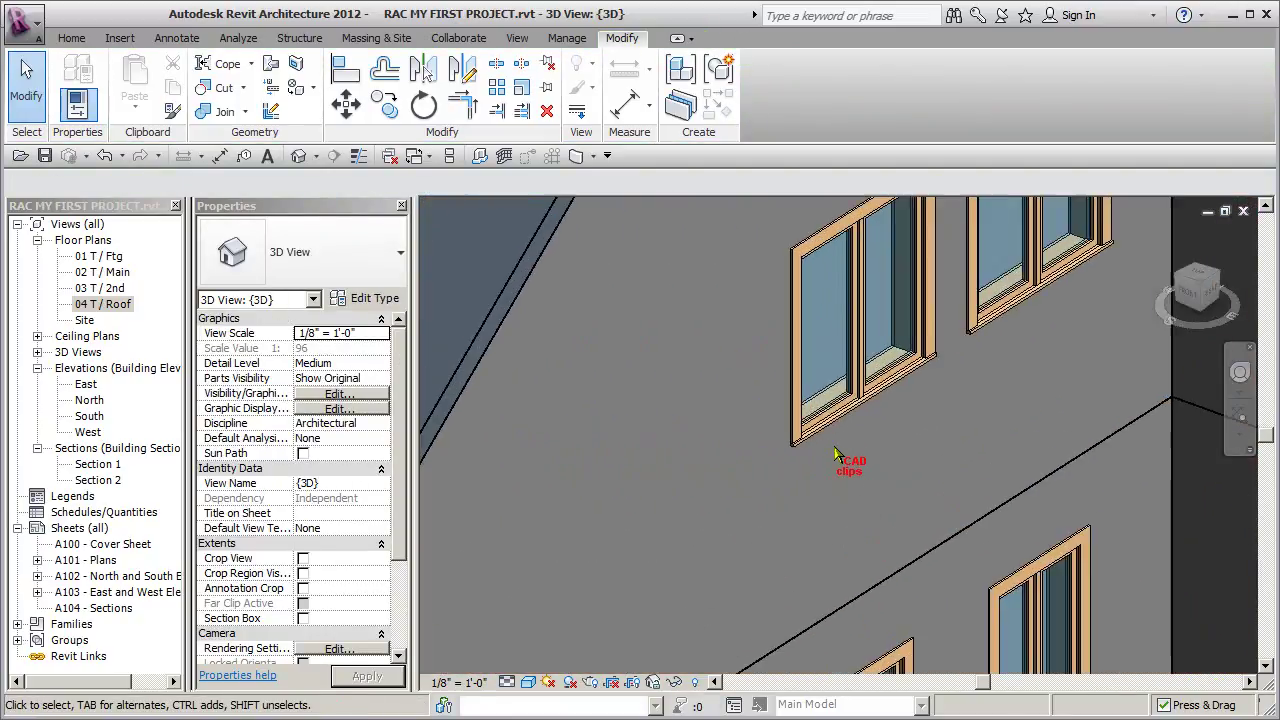
{"action": "middle_click_drag", "start_coordinate": [858, 472], "coordinate": [782, 553]}
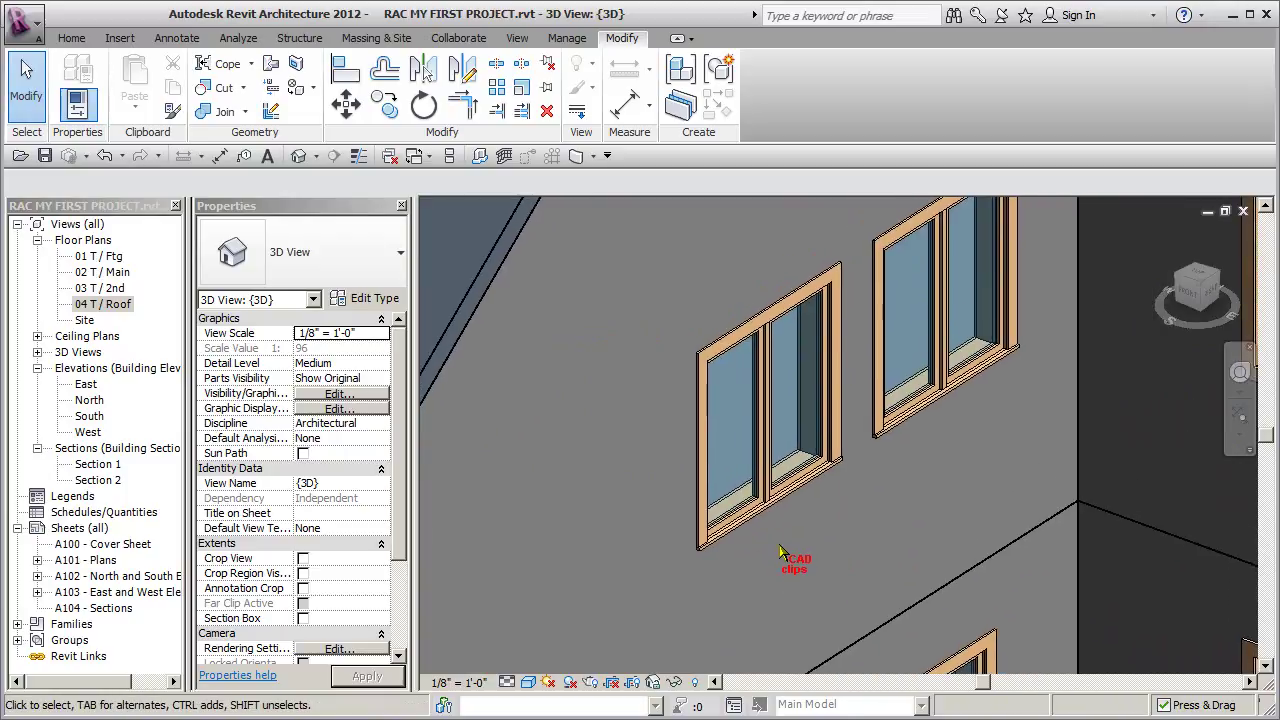
{"action": "scroll", "coordinate": [822, 510], "scroll_direction": "up", "scroll_amount": 2}
{"action": "scroll", "coordinate": [930, 520], "scroll_direction": "down", "scroll_amount": 2}
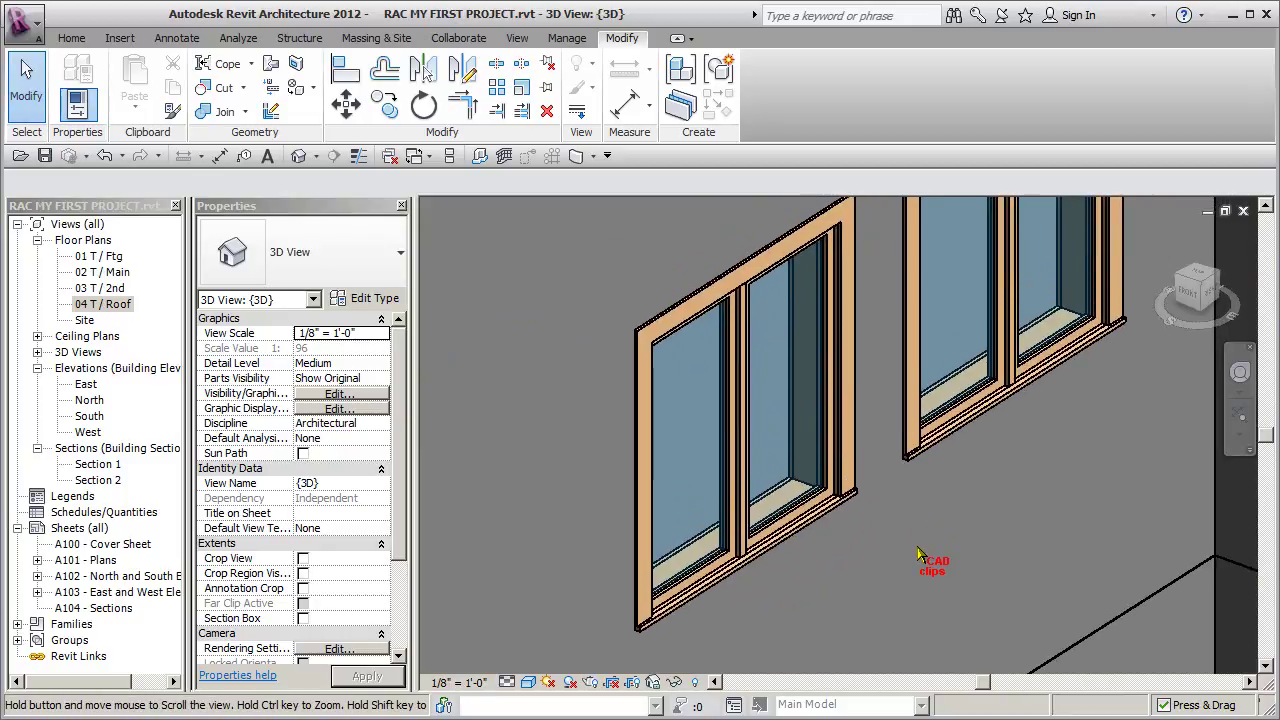